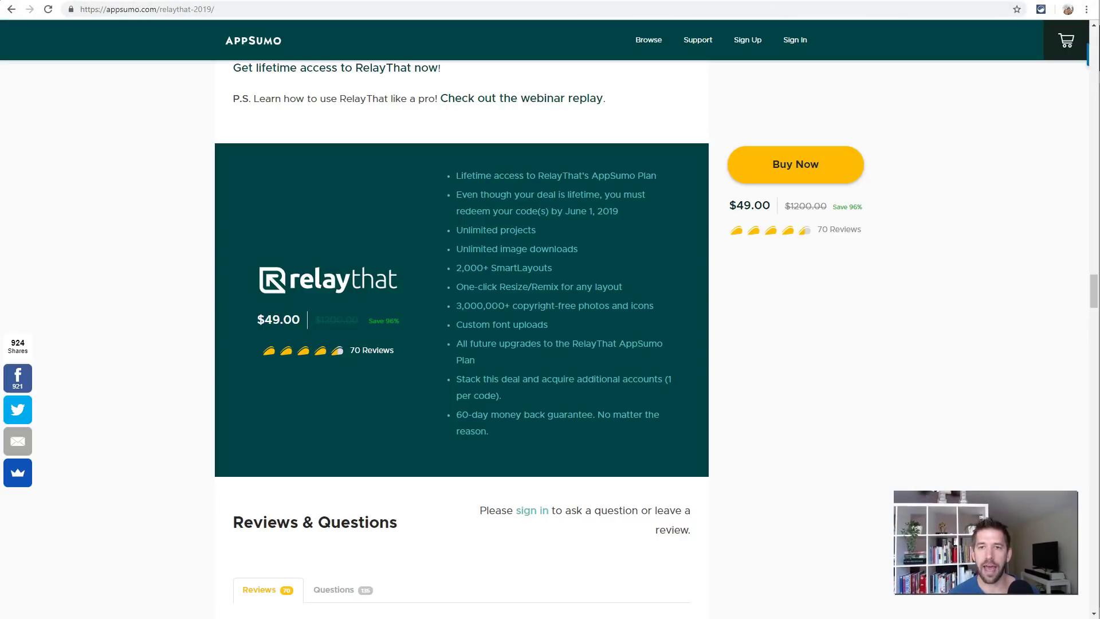
- Scroll to the AppSumo deal box and highlight the struck-through 1200.00 price beside $49.00
scroll(579, 191, up, 7)
scroll(579, 241, down, 6)
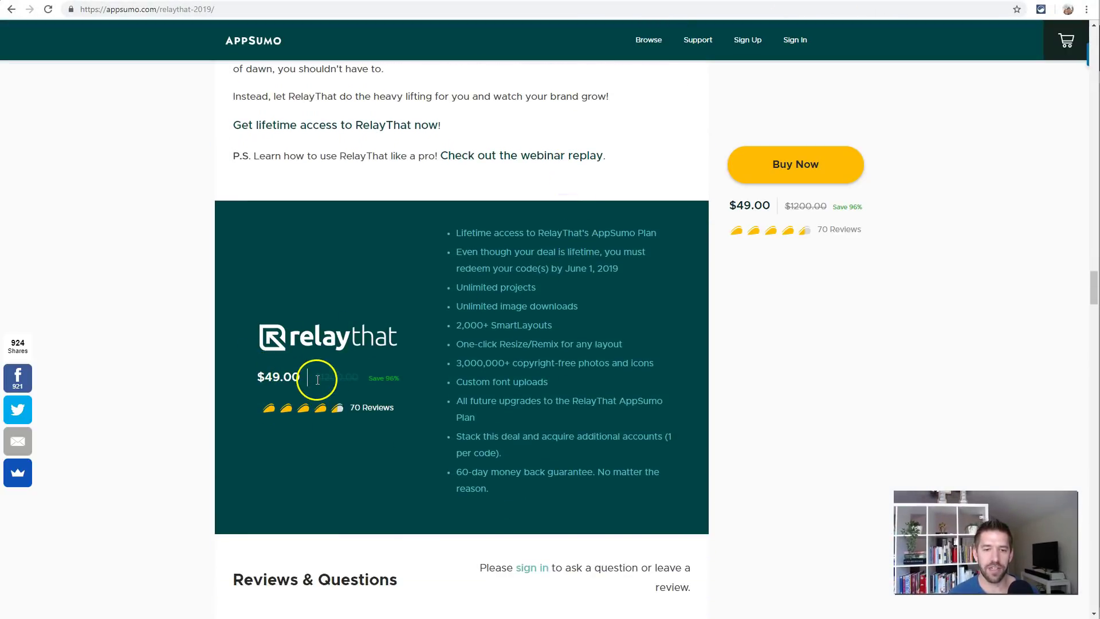
drag(319, 380, 363, 379)
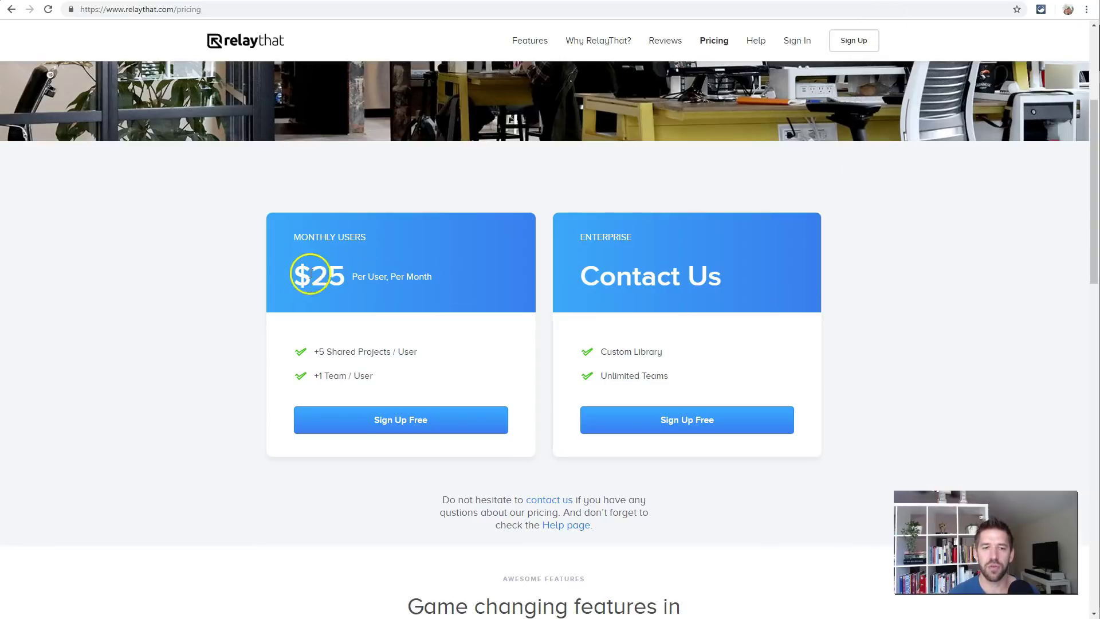
- Review the $25 per user monthly price on RelayThat's pricing page, then return to the editor
drag(315, 275, 335, 269)
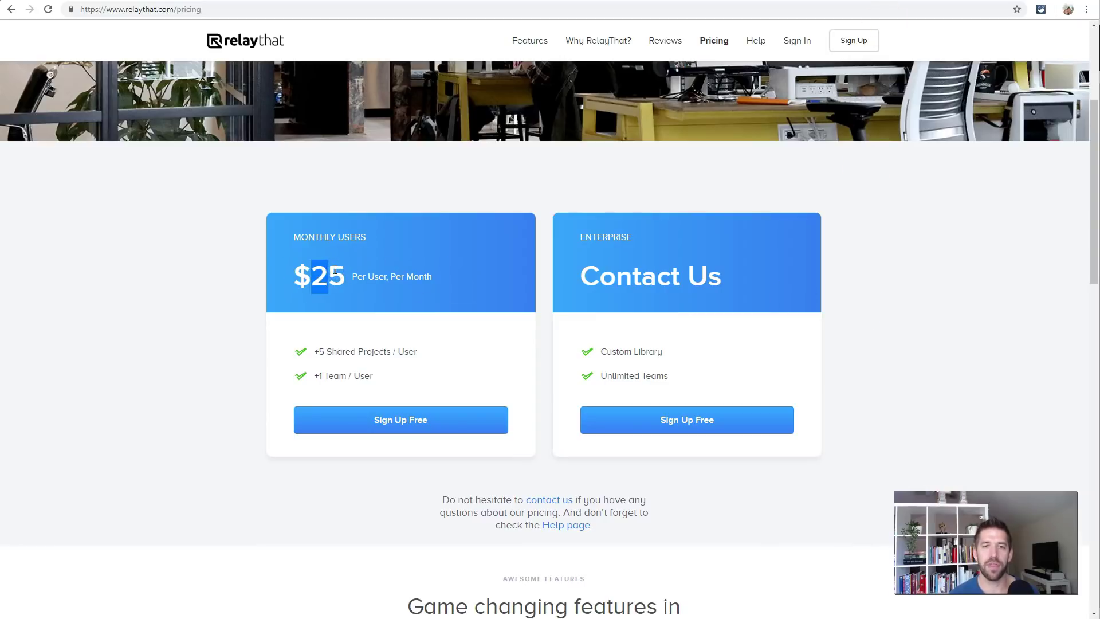
click(341, 267)
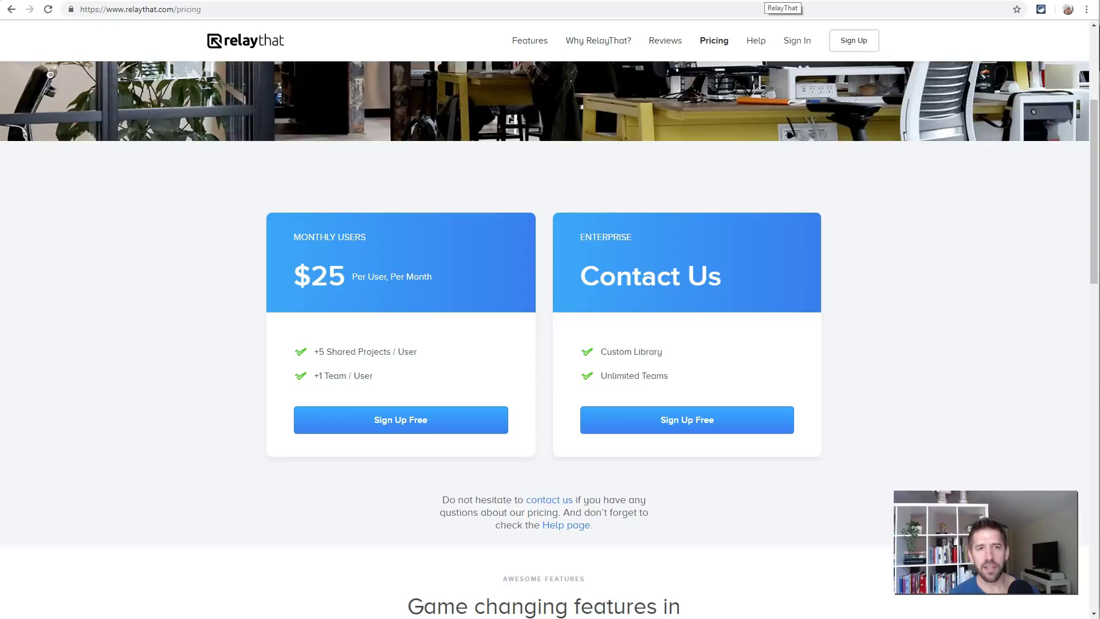
click(782, 1)
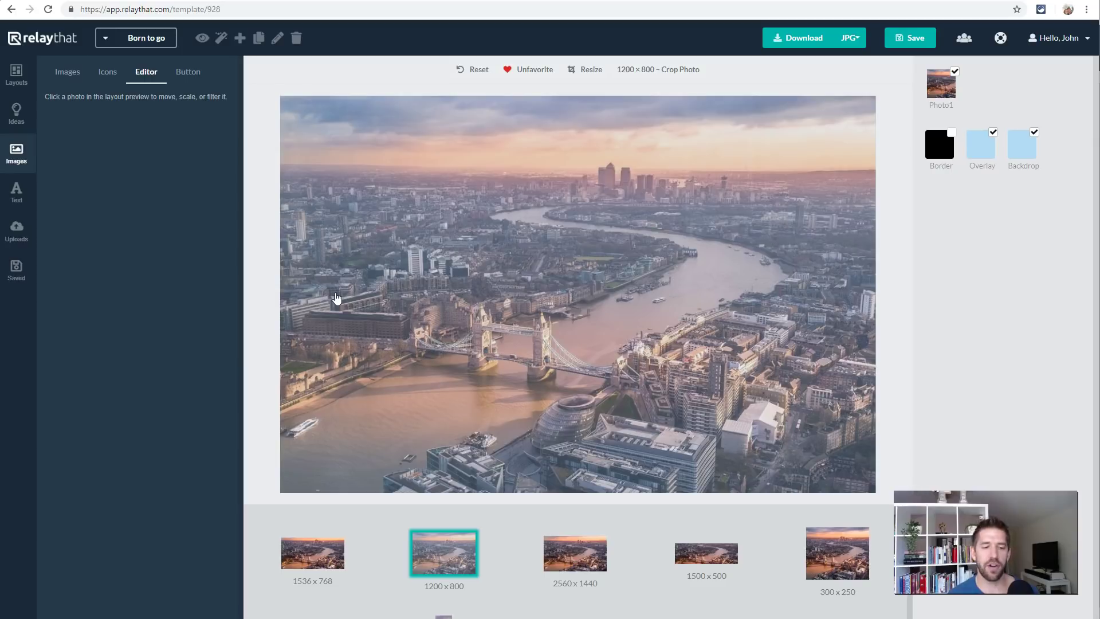
- Browse the brand project list and close it without changing brands
click(140, 40)
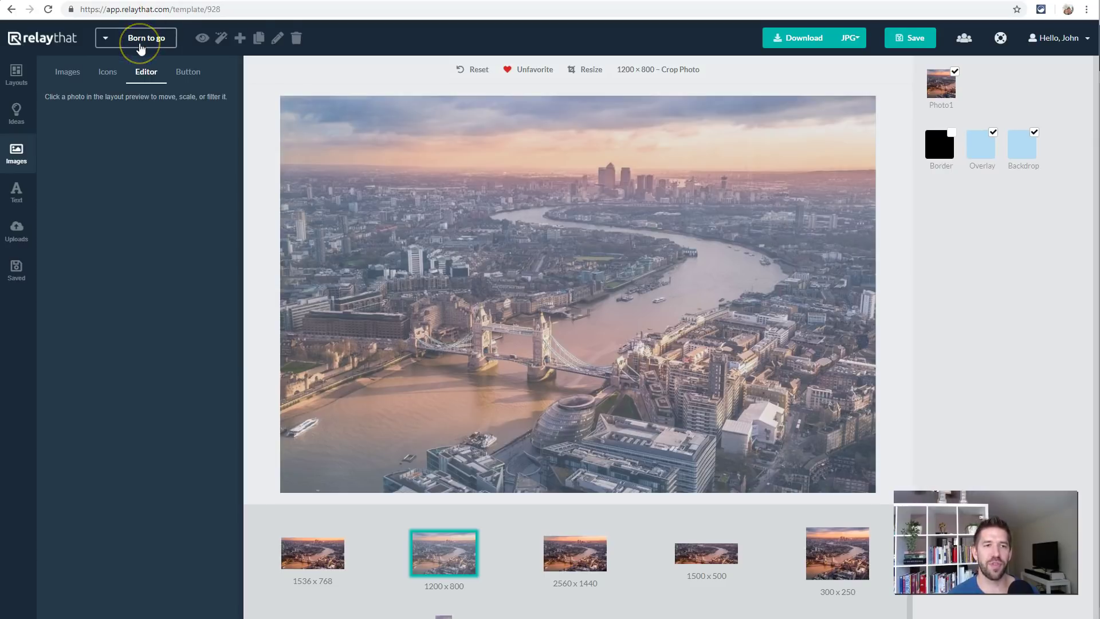
scroll(137, 143, down, 4)
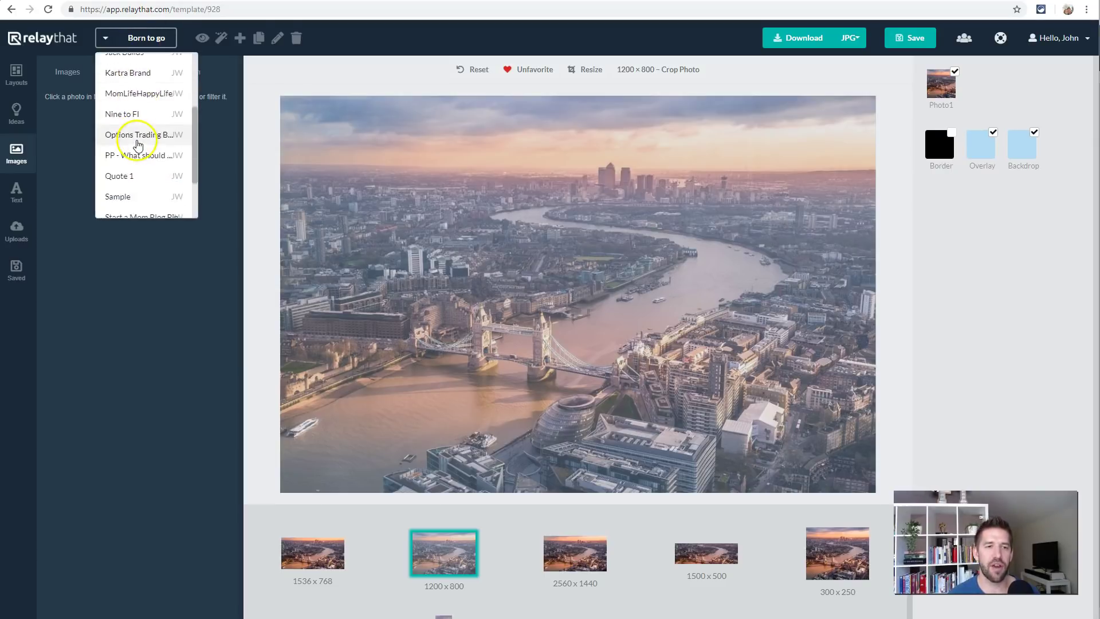
scroll(132, 166, down, 1)
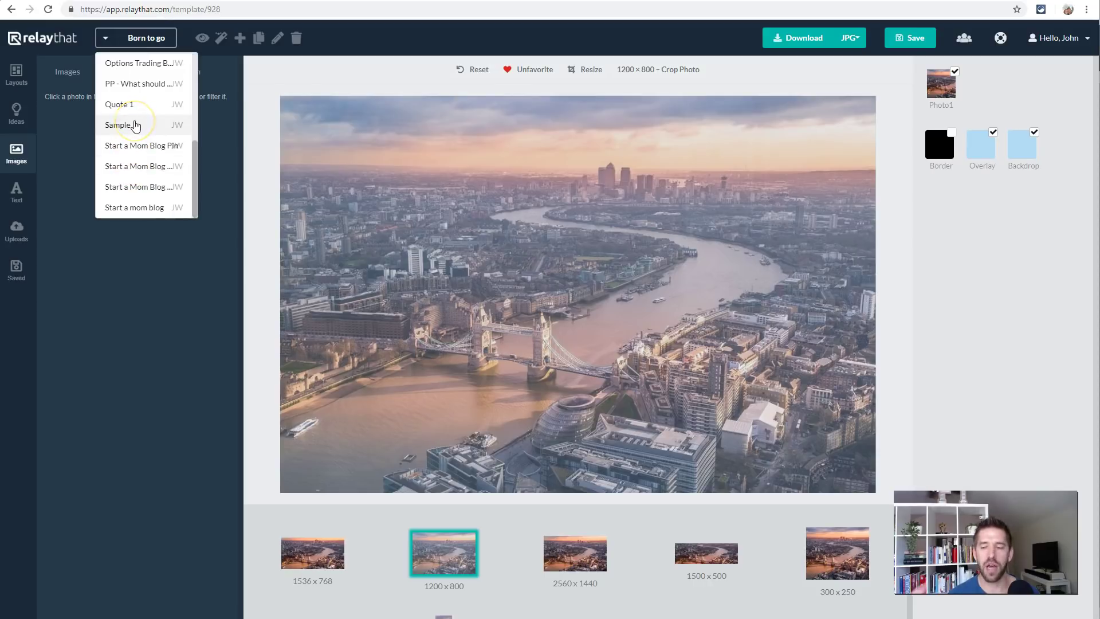
scroll(135, 143, up, 1)
click(91, 339)
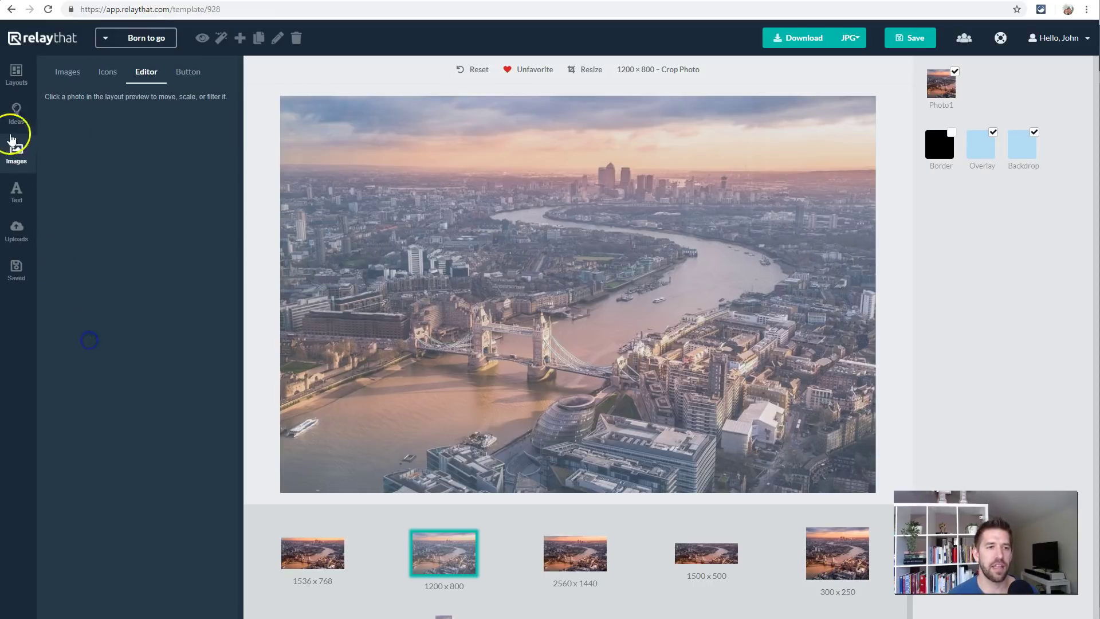
- Show the Facebook Ad layouts and pick the right-headline 'Visit Beautiful London' template
click(16, 79)
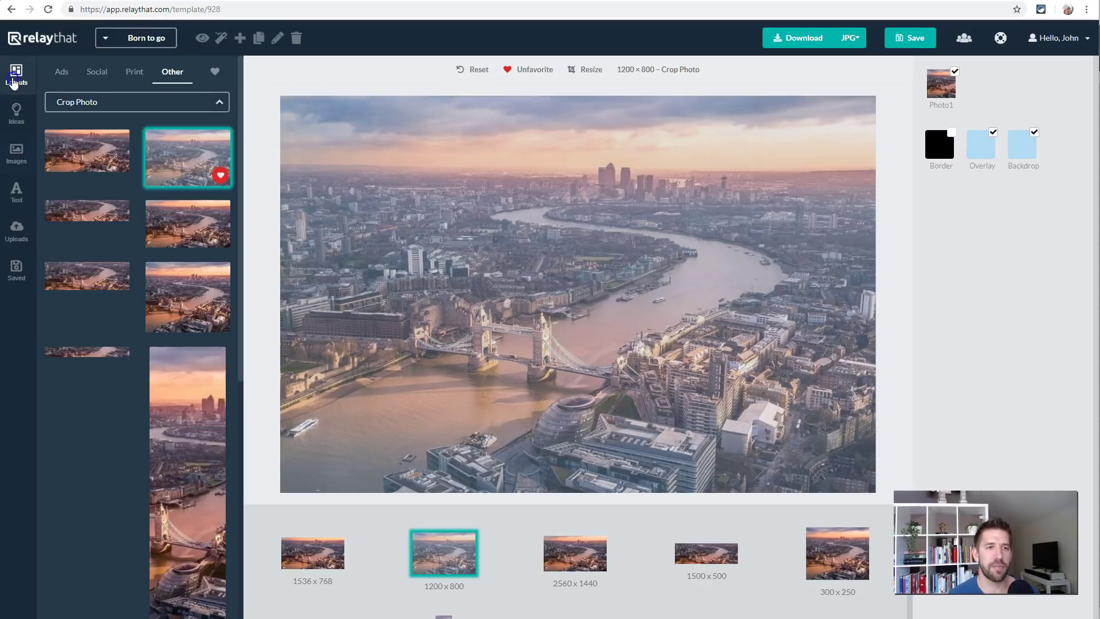
click(63, 76)
click(86, 143)
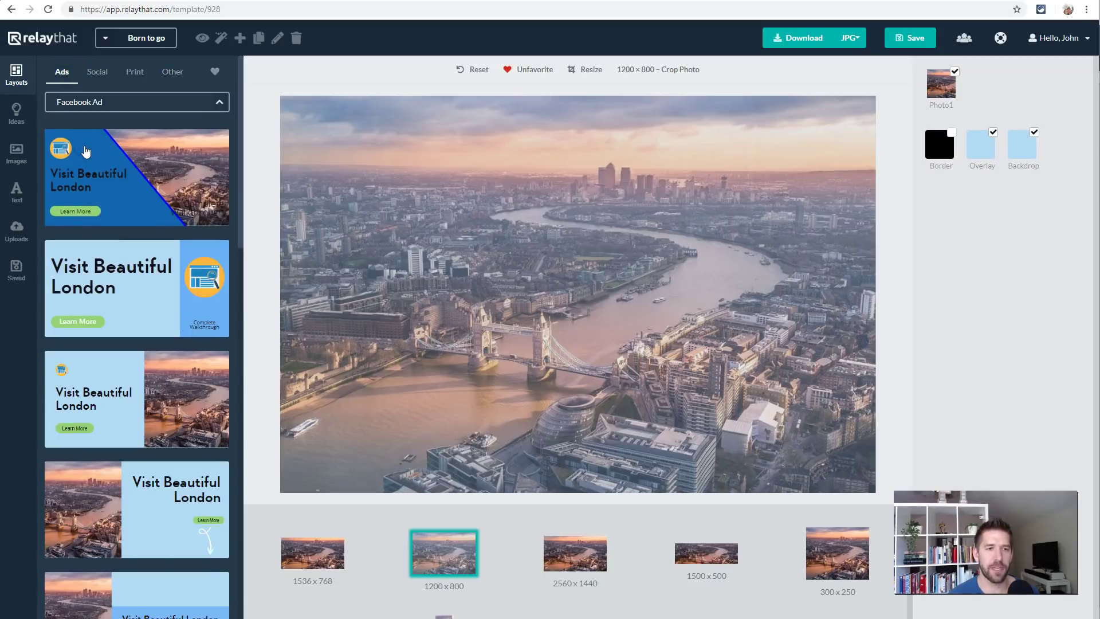
click(128, 197)
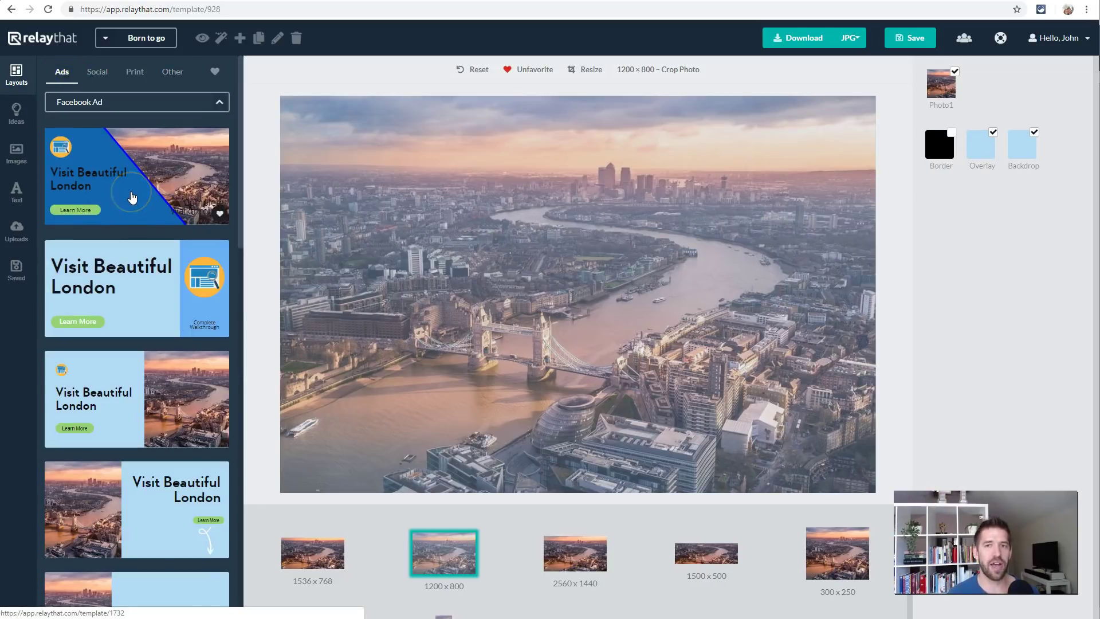
scroll(132, 196, down, 6)
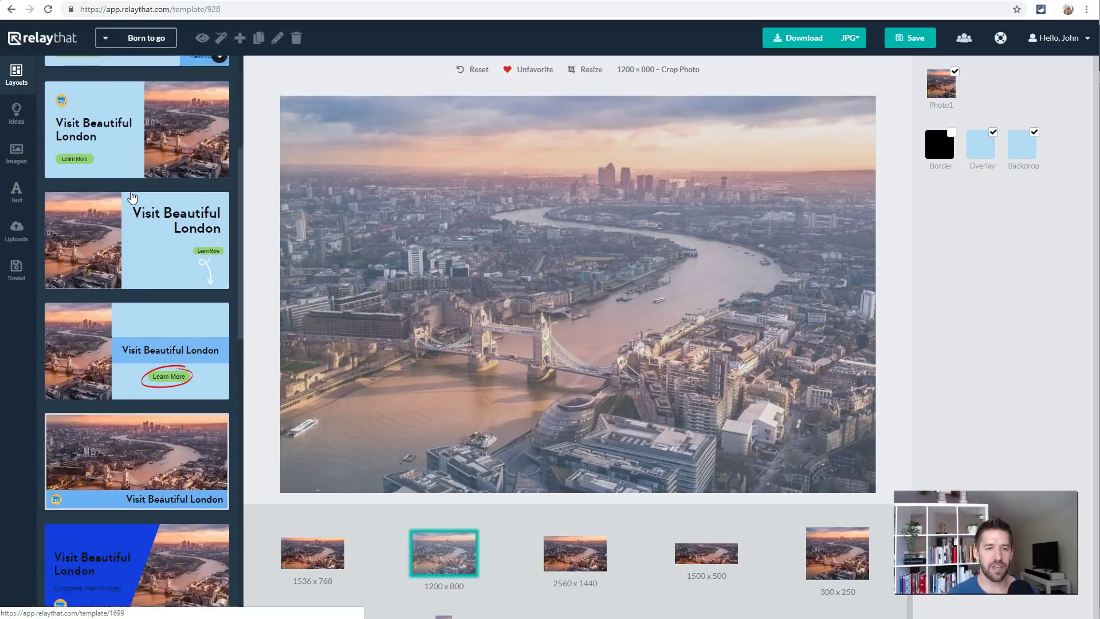
click(151, 219)
- Apply the right-text Visit Beautiful London ad layout and switch the brand to Nine to FI
click(133, 164)
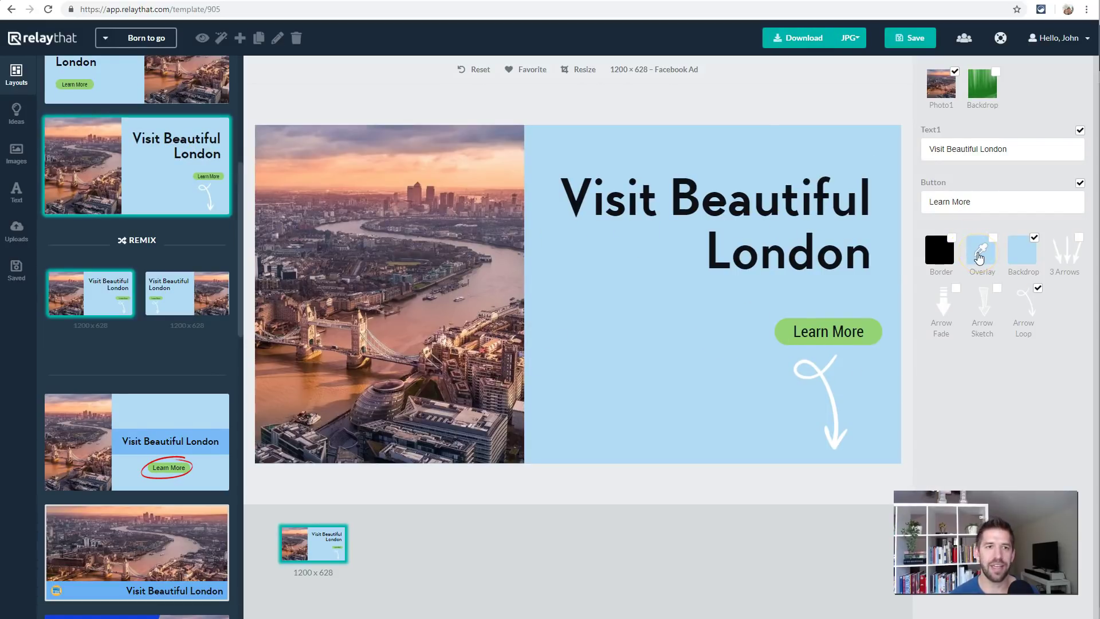
click(109, 37)
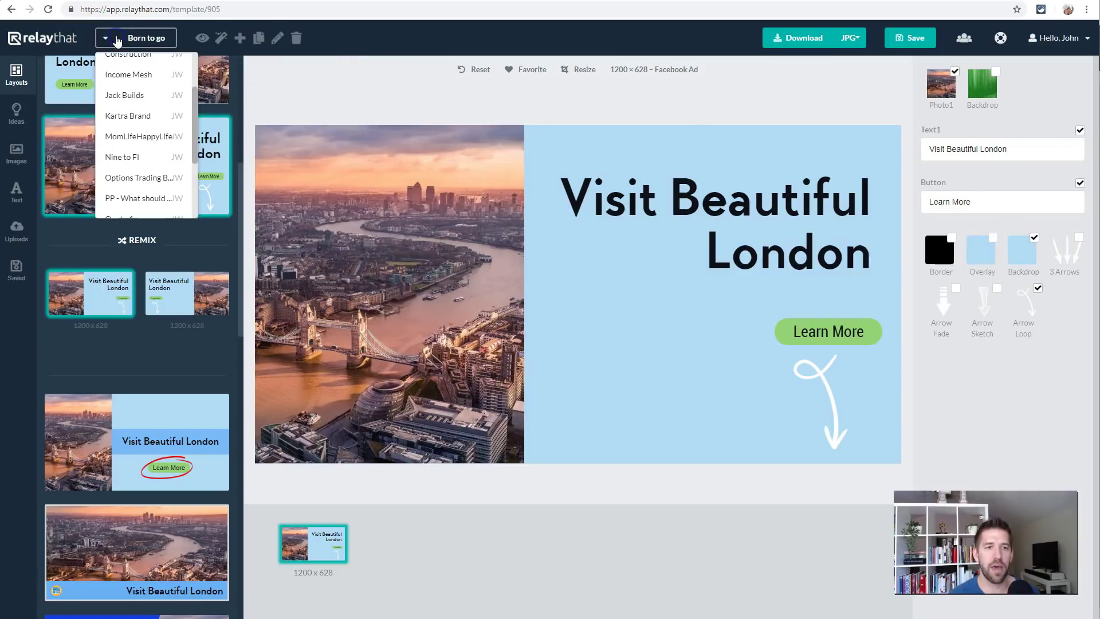
click(121, 157)
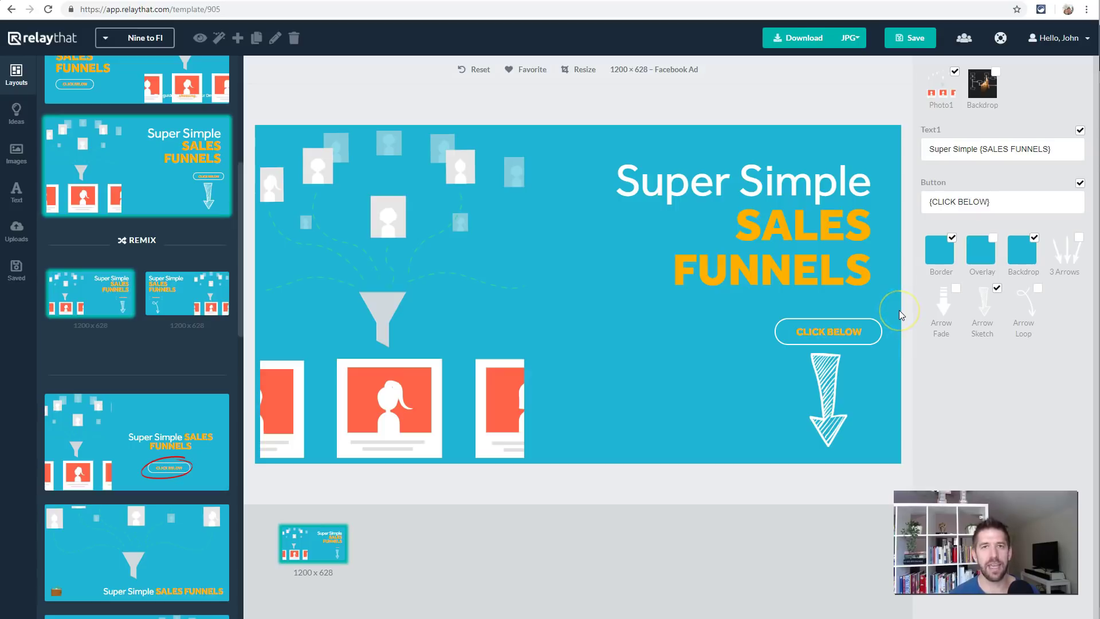
- Switch the brand project back to Born to go
click(127, 37)
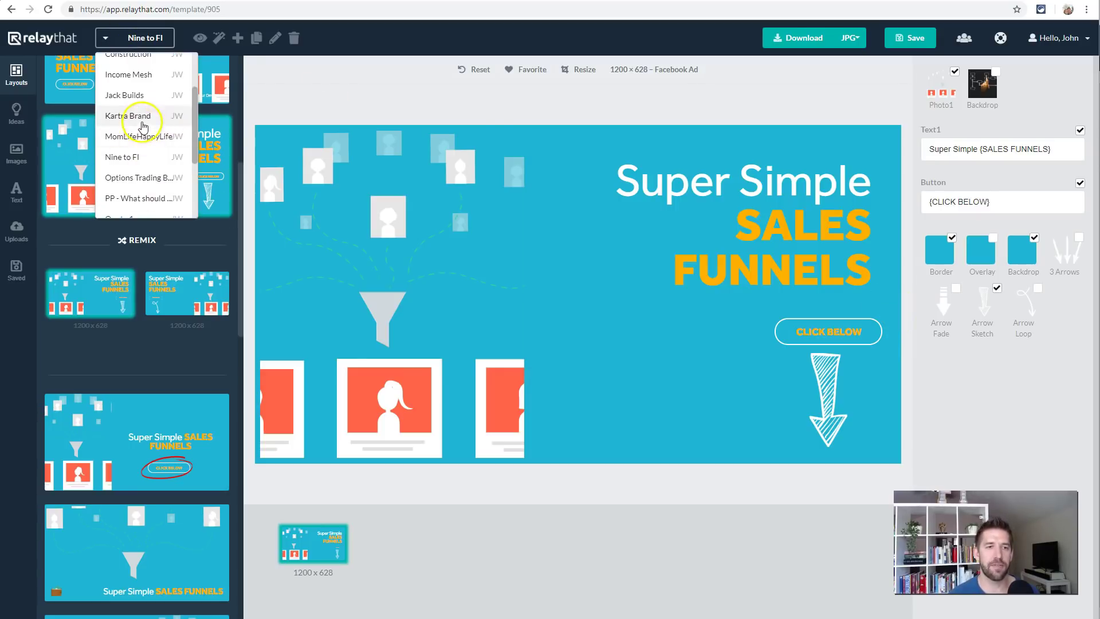
scroll(143, 124, up, 1)
scroll(140, 109, up, 1)
click(136, 87)
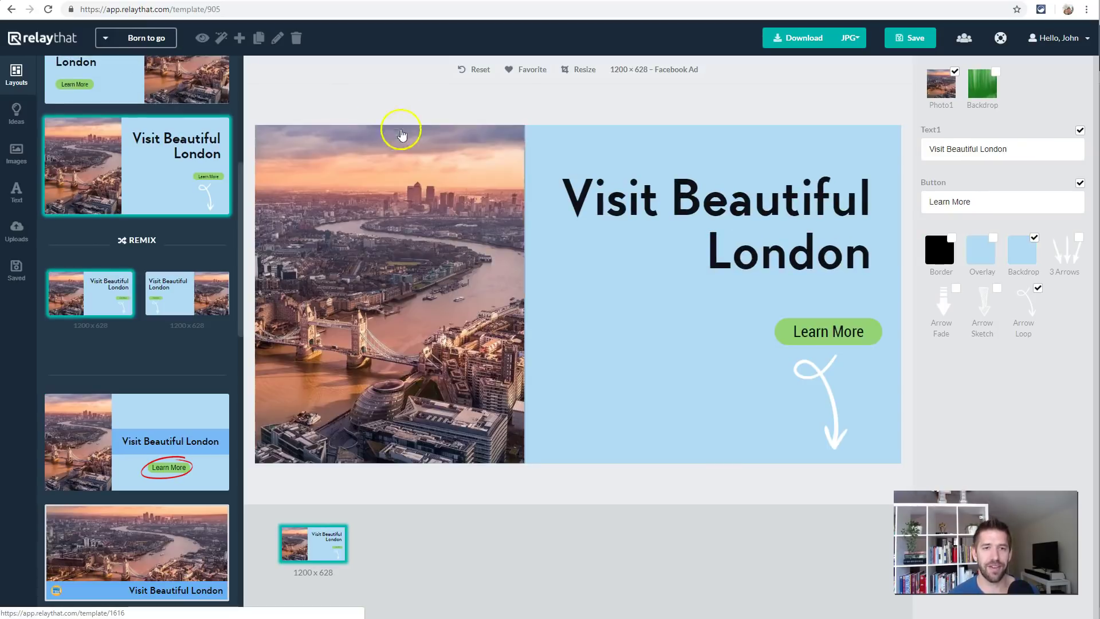
- Replace the ad headline text with 'Take London Tour Today'
mouse_move(127, 174)
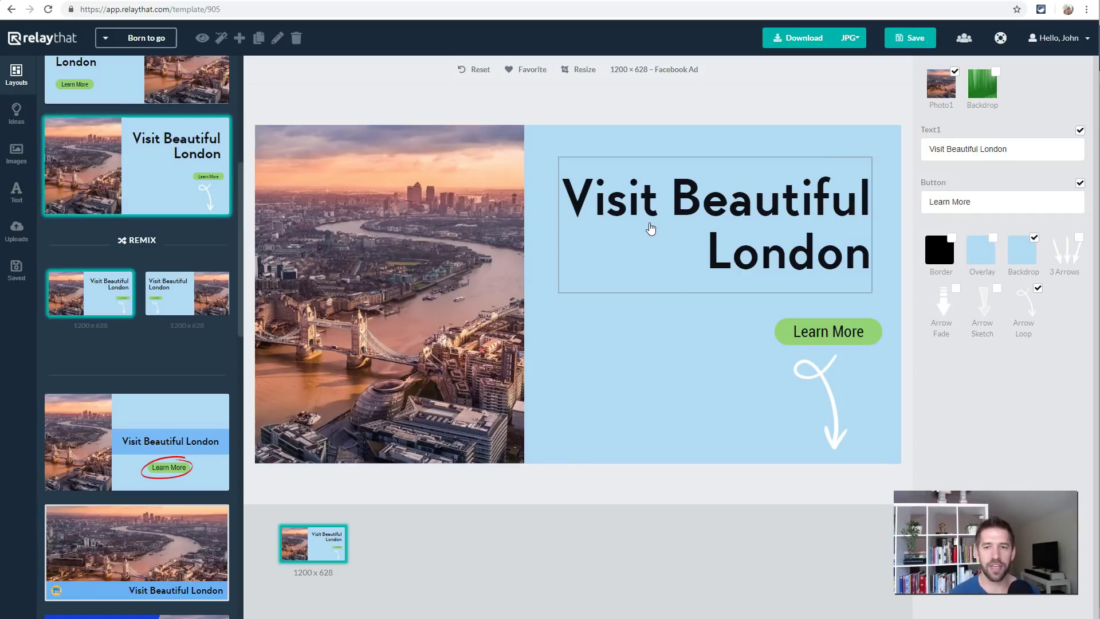
click(735, 237)
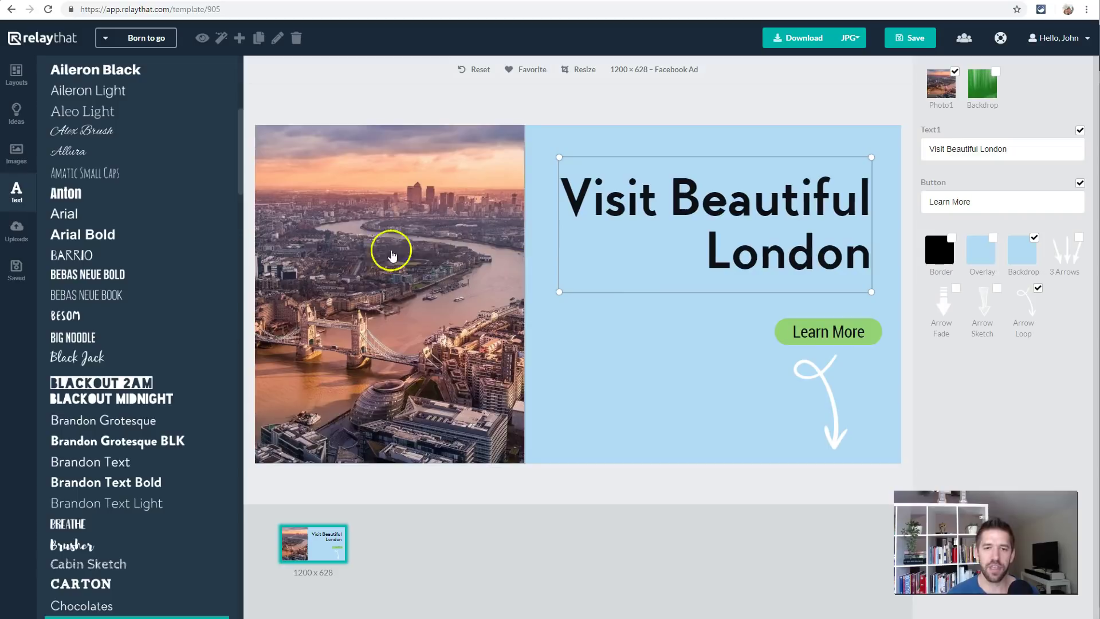
click(1045, 152)
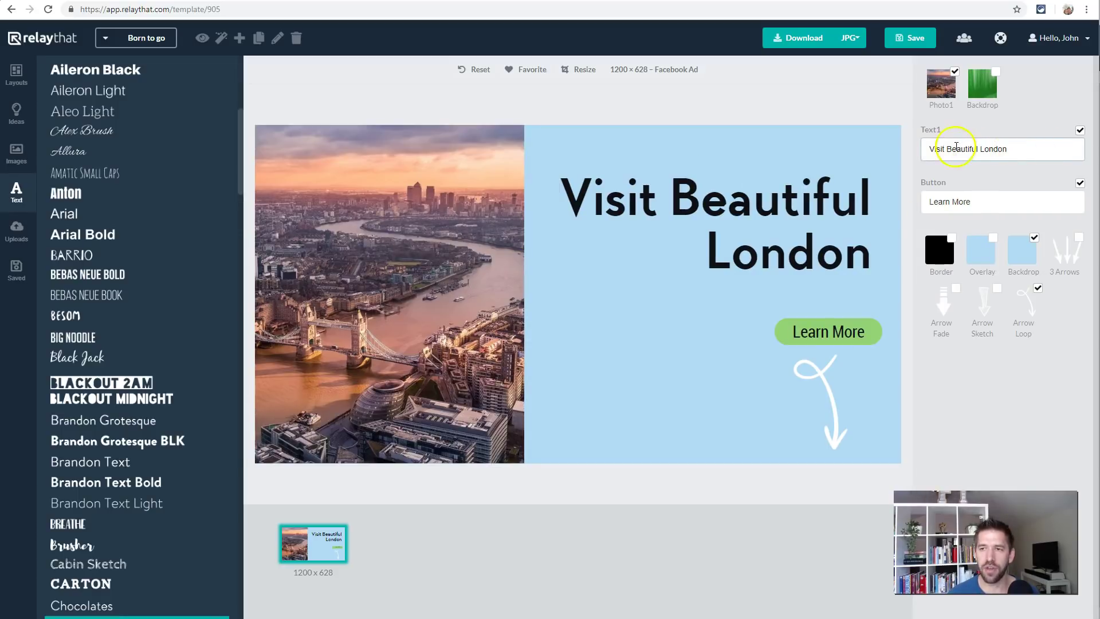
drag(924, 150, 1014, 150)
text(Take Lond T)
key(BackSpace)
key(BackSpace)
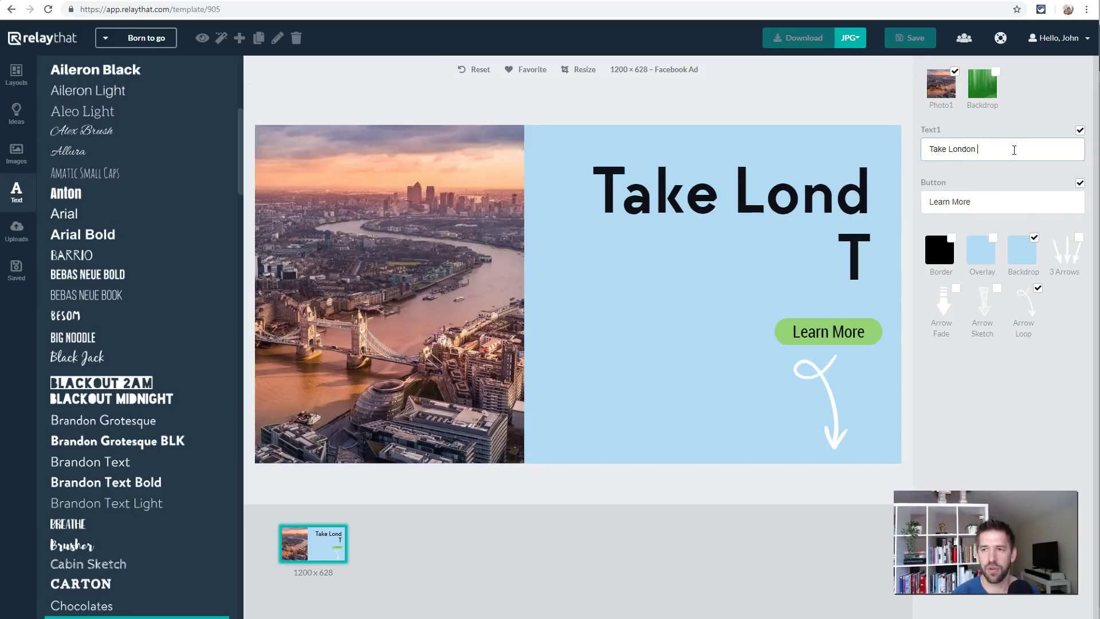
text(on Tour Doday)
click(592, 364)
click(695, 262)
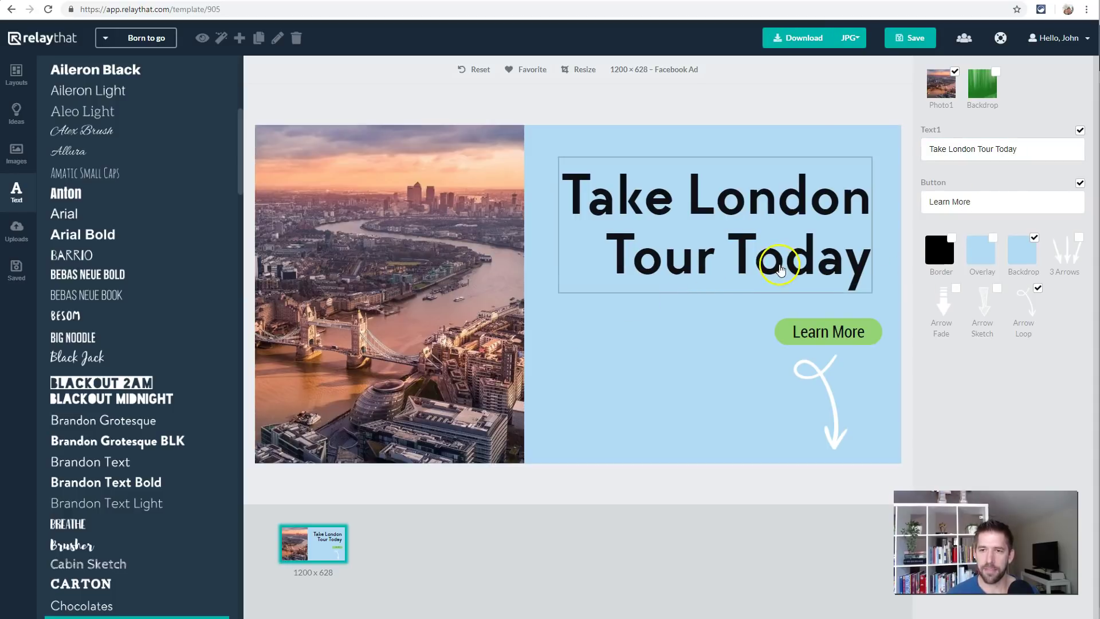
- Add a thick black border around the Facebook ad design
click(952, 237)
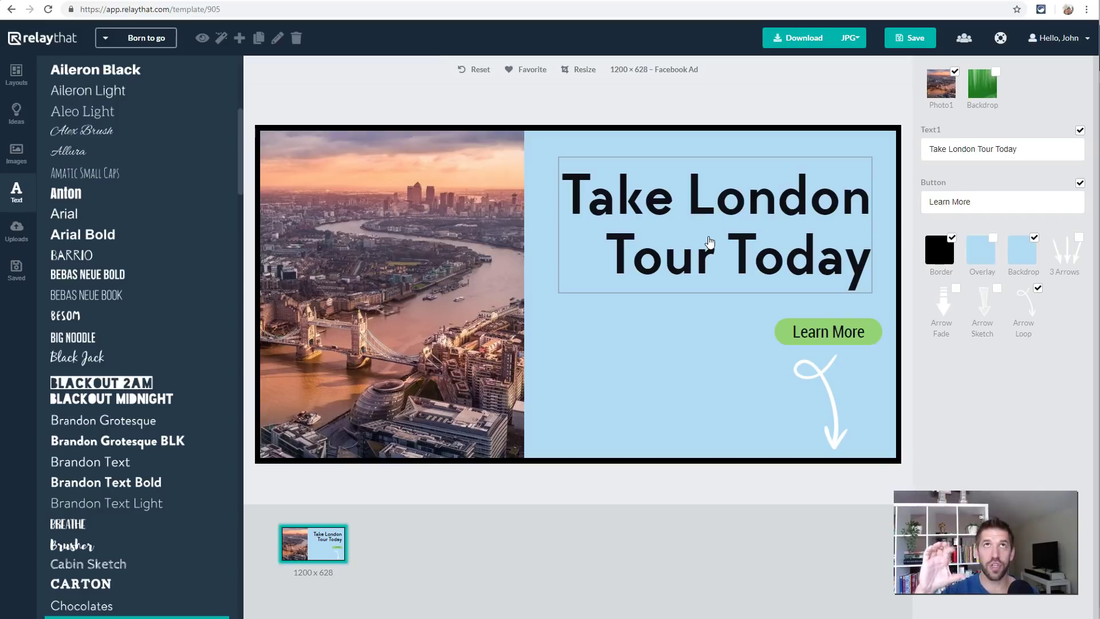
click(584, 290)
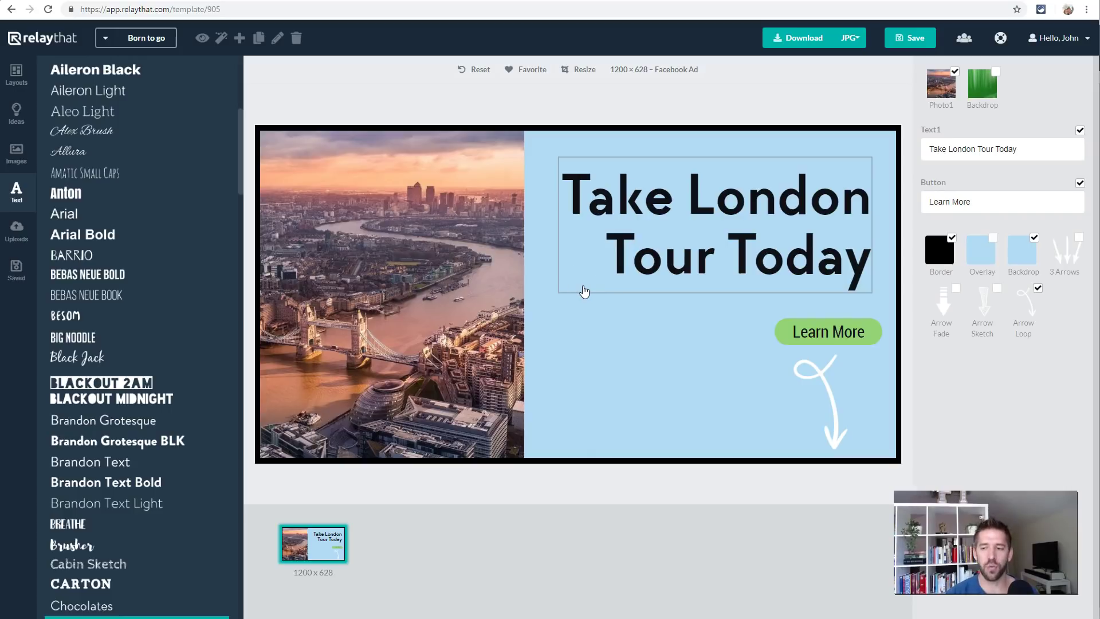
click(655, 247)
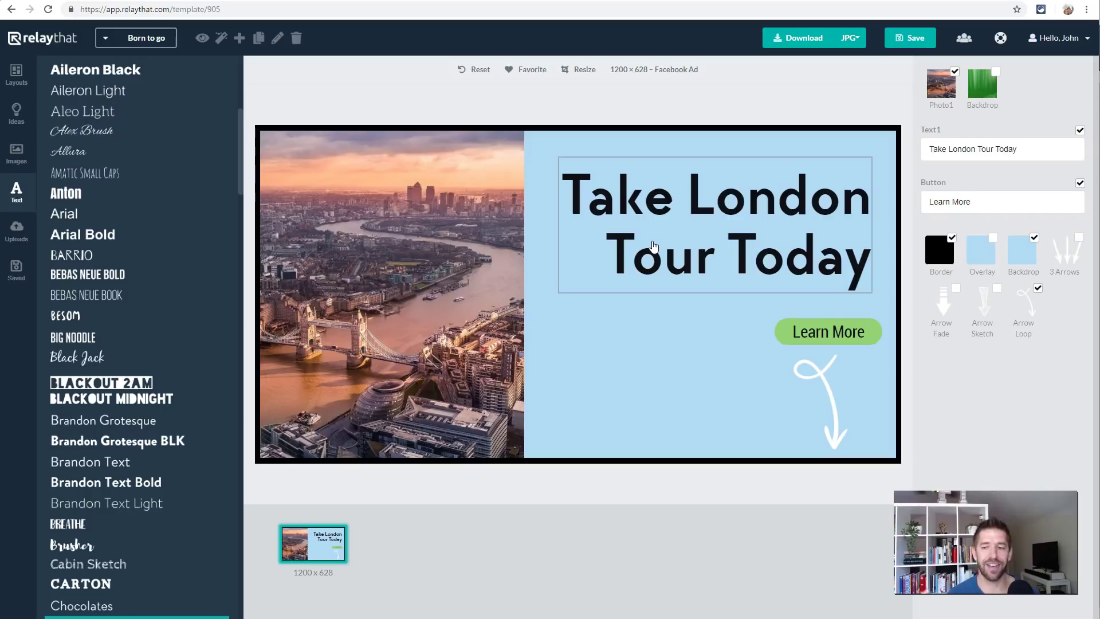
- Browse the Text panel's font options and select the headline text block
click(655, 228)
click(633, 216)
click(680, 224)
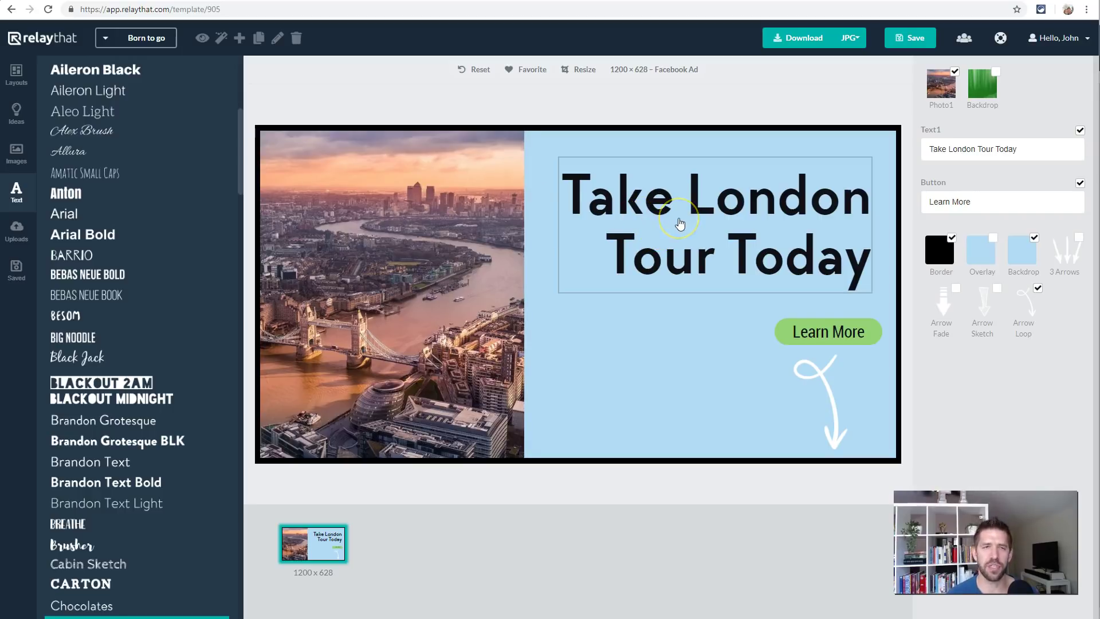
click(711, 222)
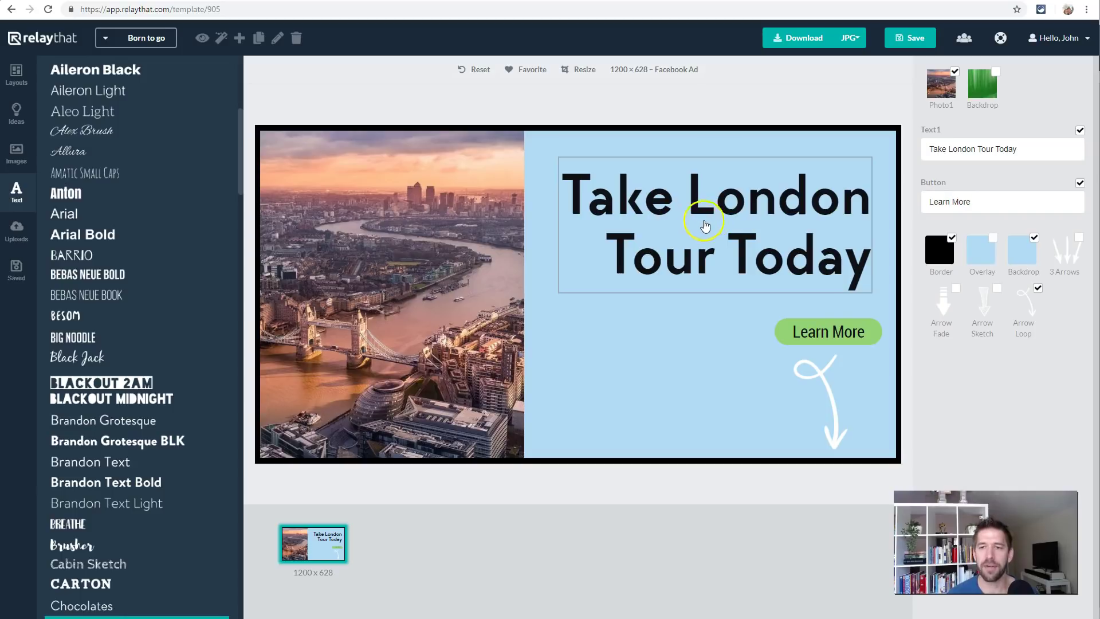
click(721, 283)
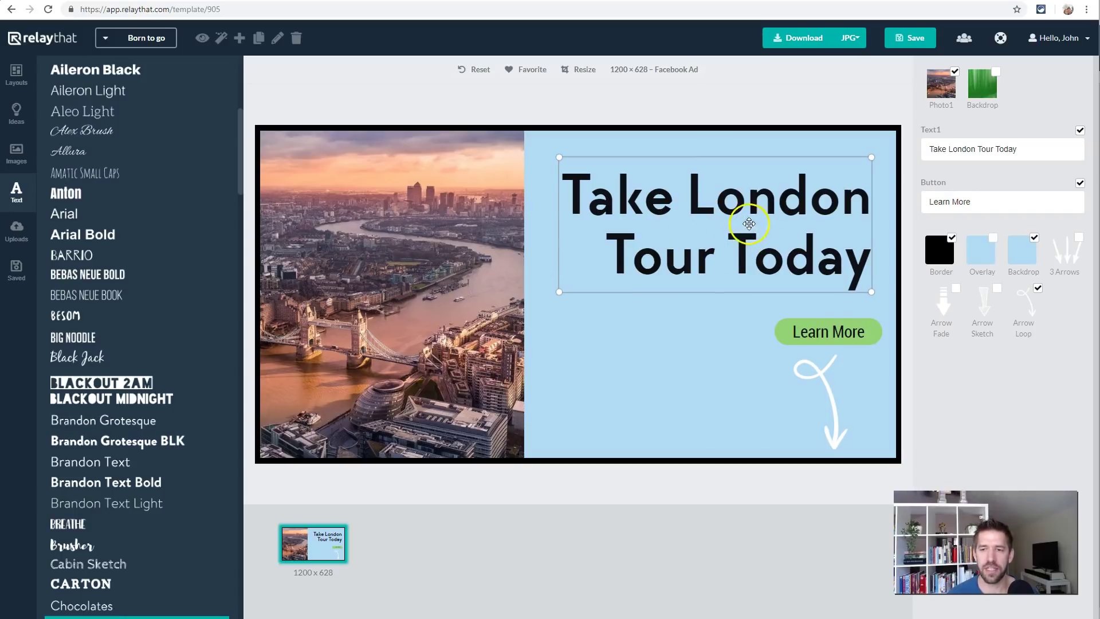
click(1048, 145)
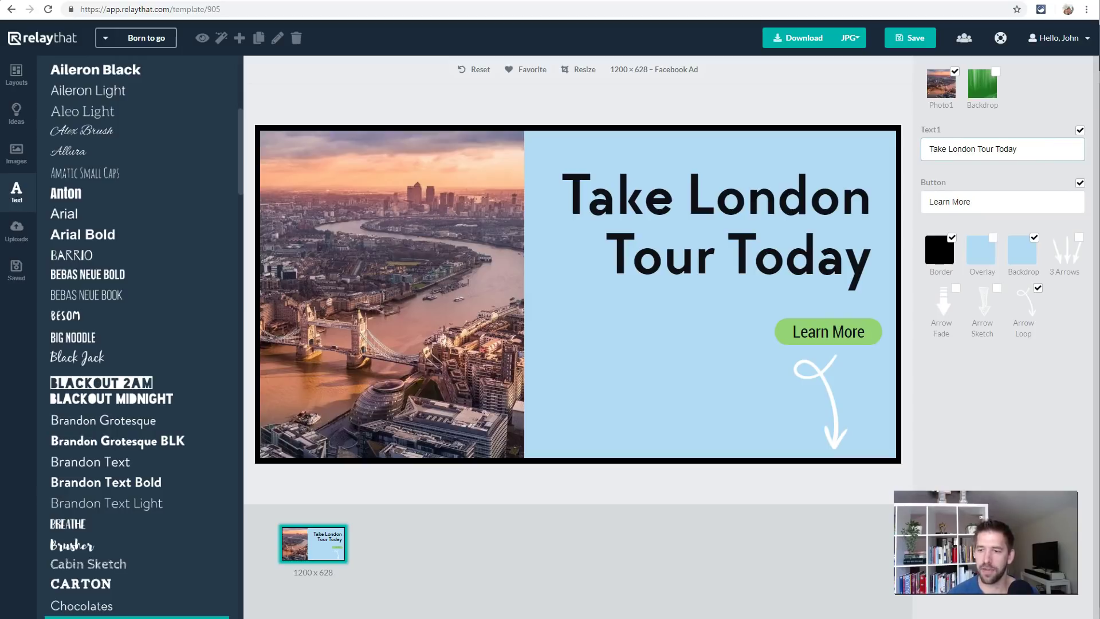
- Extend the headline to 'Take London Tour Today and get 50% off your first guest'
text(and )
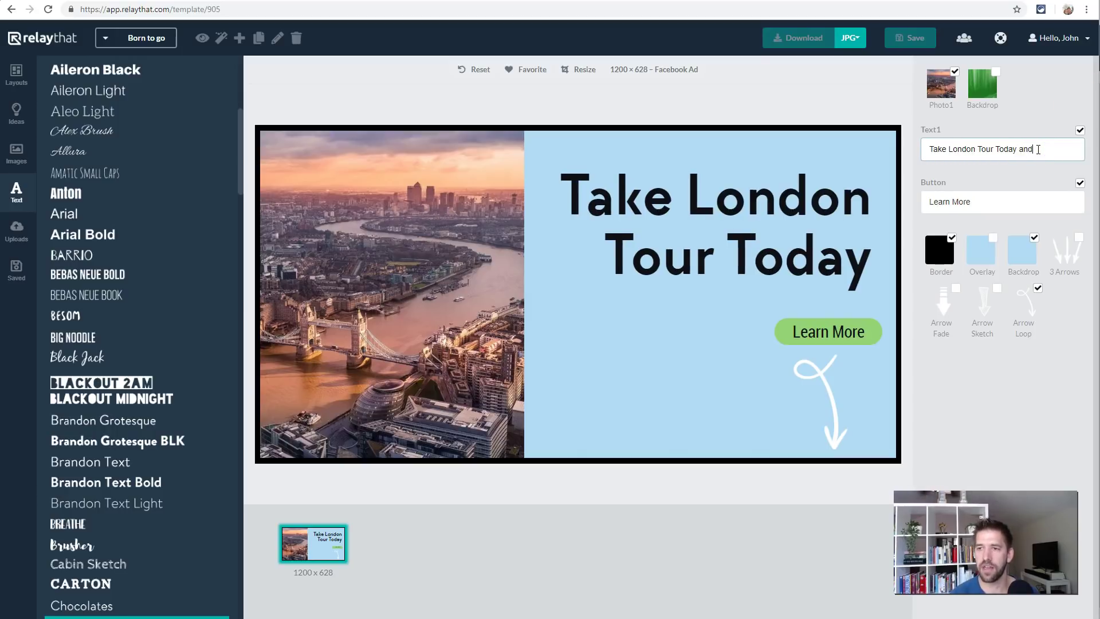
text(get 50% off your first guest)
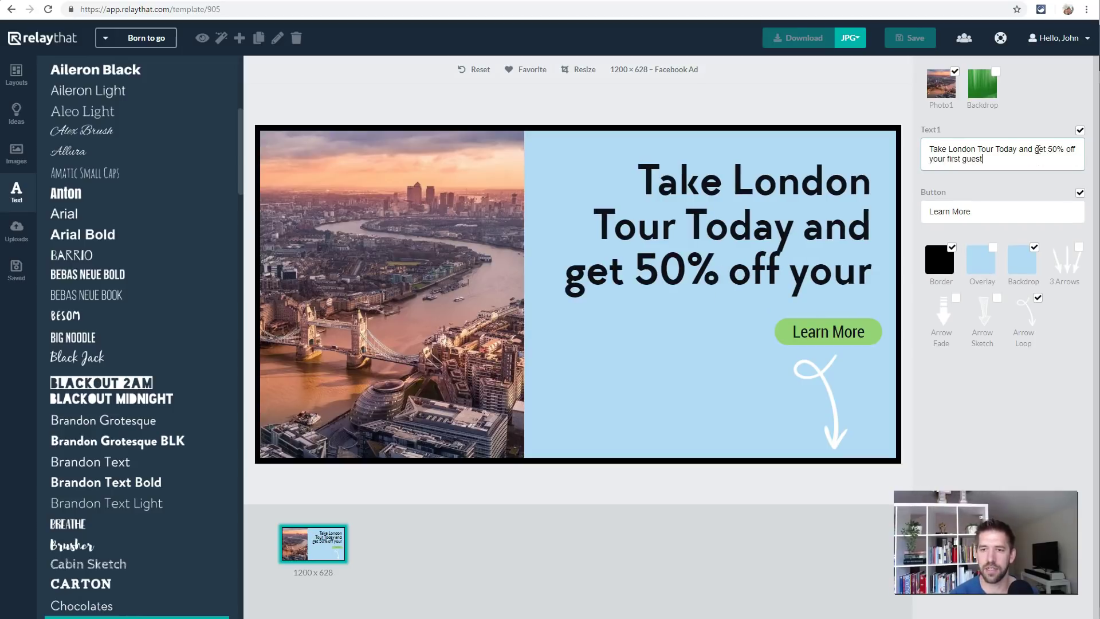
click(1009, 184)
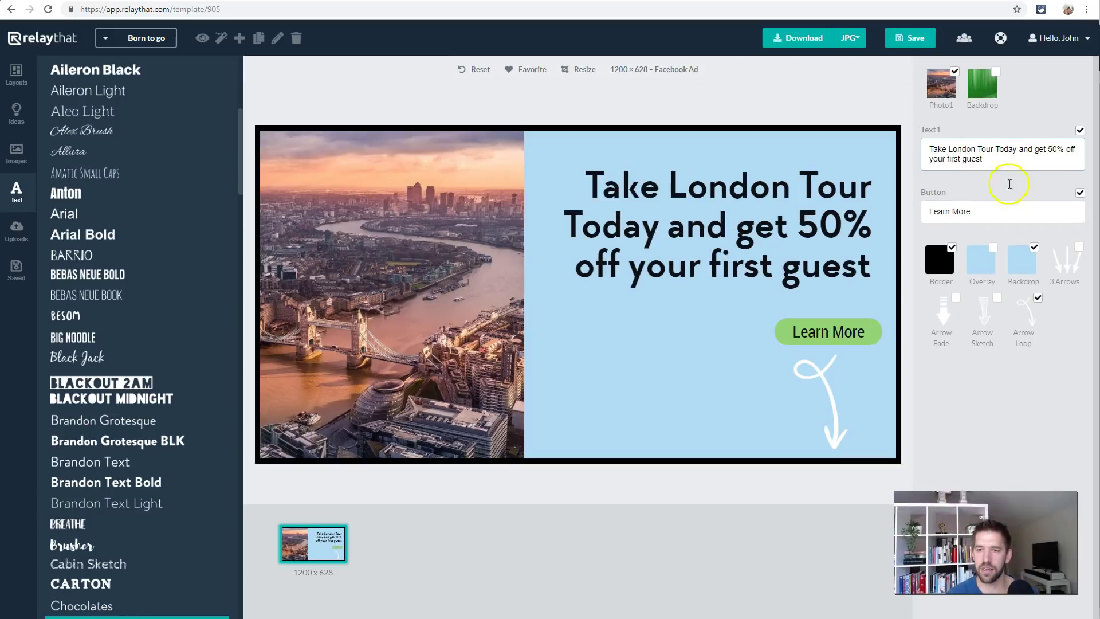
click(749, 231)
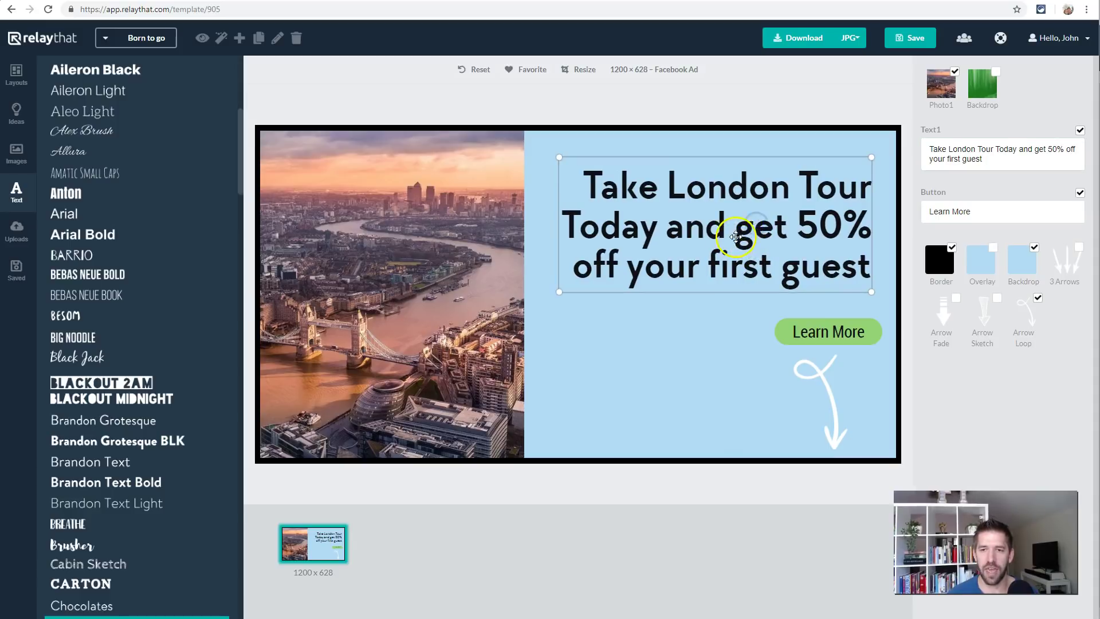
- Move and enlarge the headline box so it spans the top of the blue panel
drag(750, 227, 713, 220)
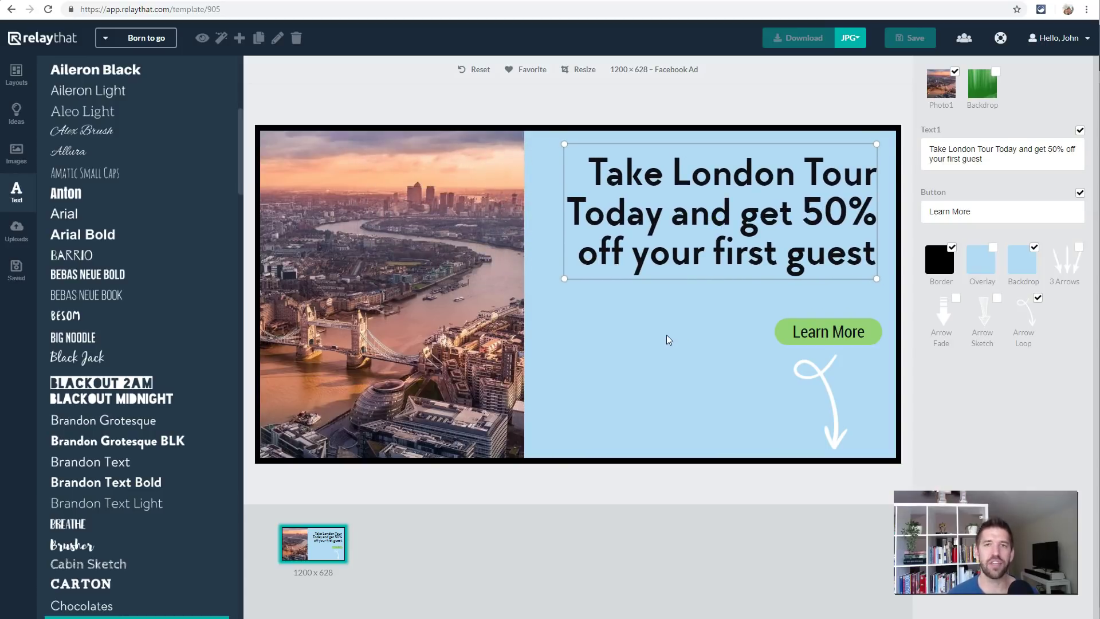
drag(564, 279, 481, 314)
drag(694, 254, 708, 242)
drag(492, 299, 533, 295)
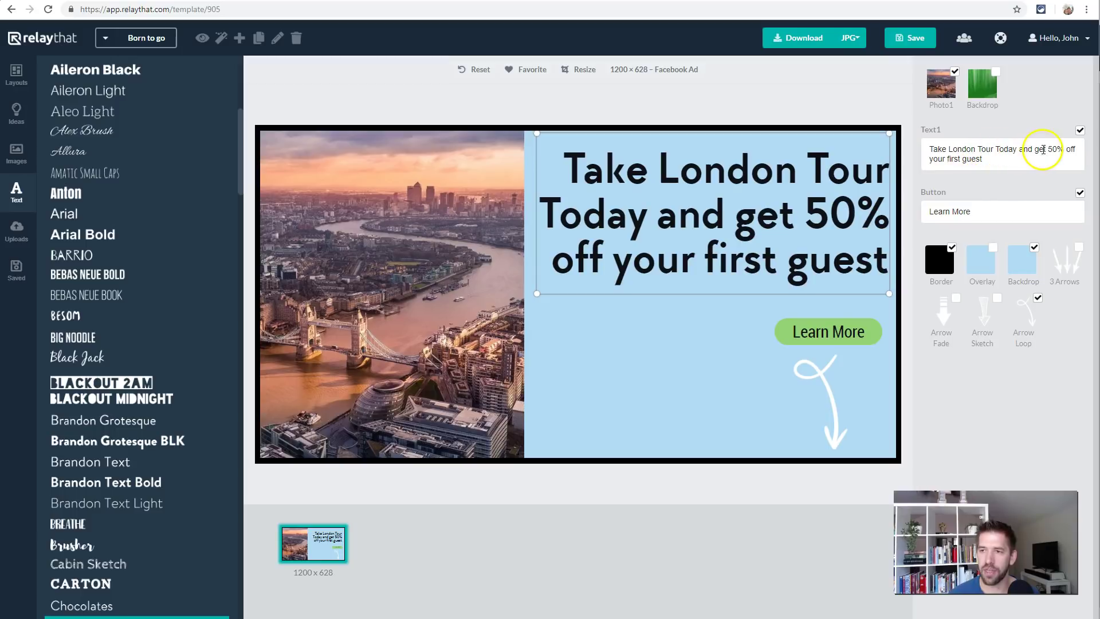
- Wrap 'get 50% off' in curly braces so it renders in the blue highlight colour
click(1065, 151)
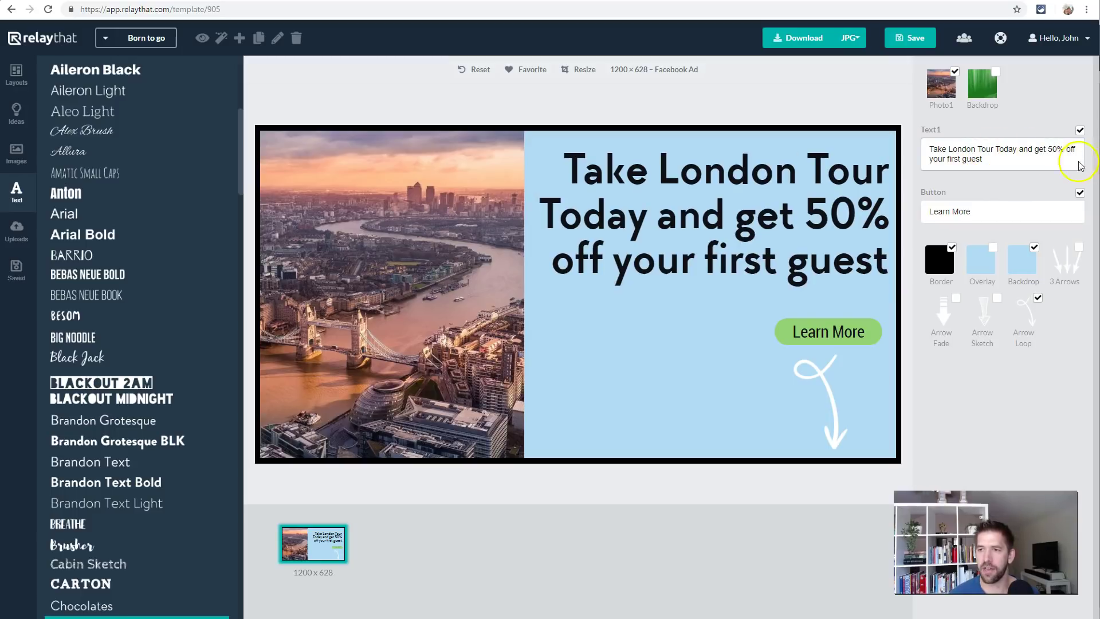
text({)
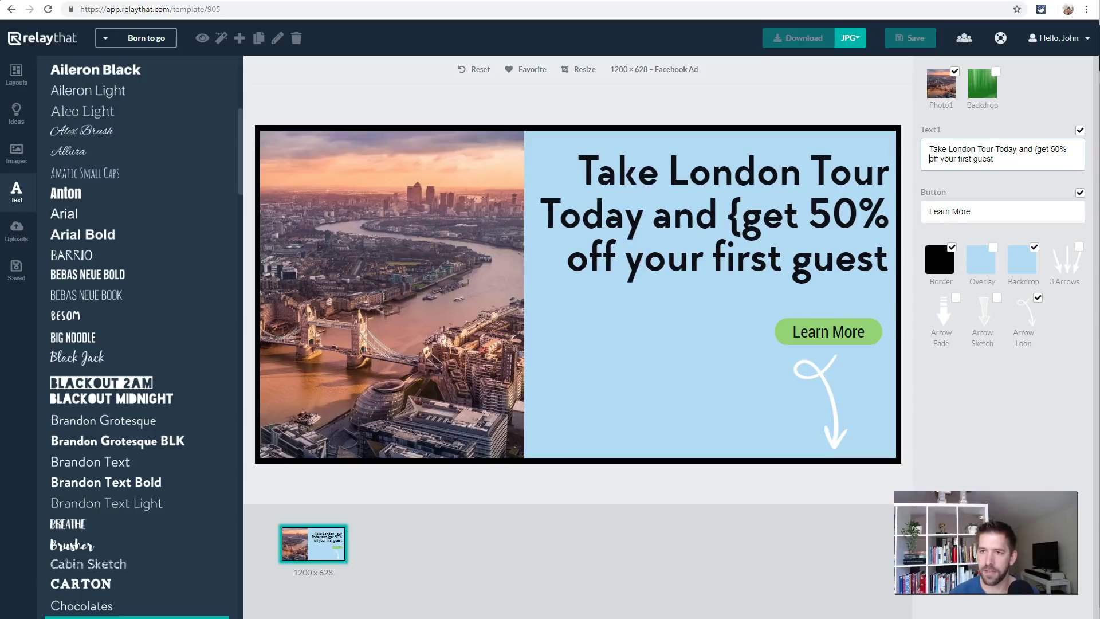
text(})
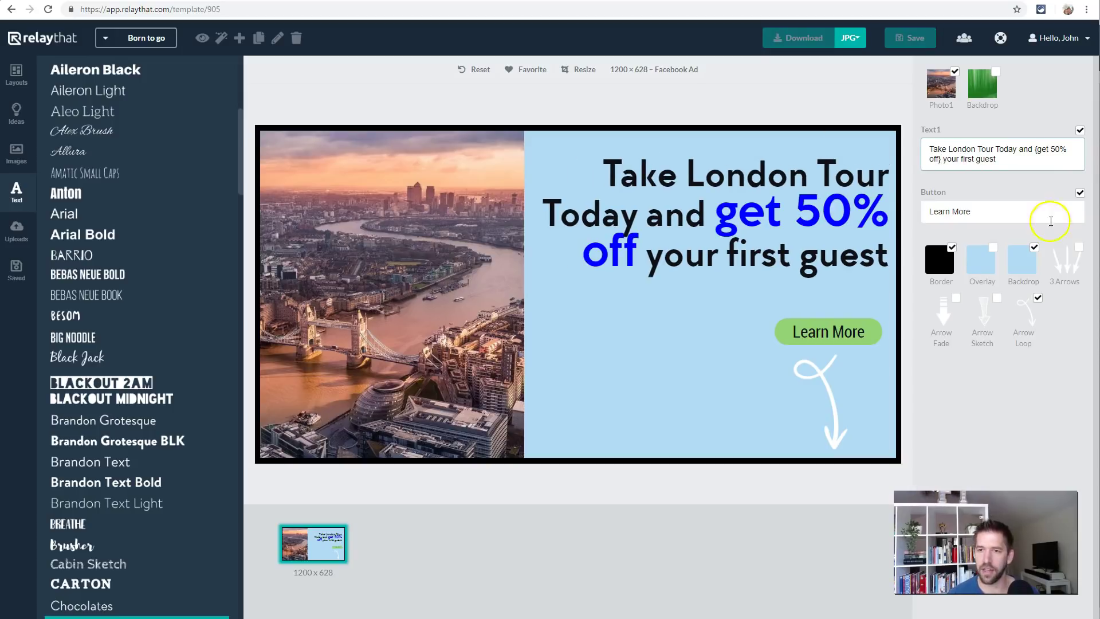
click(737, 228)
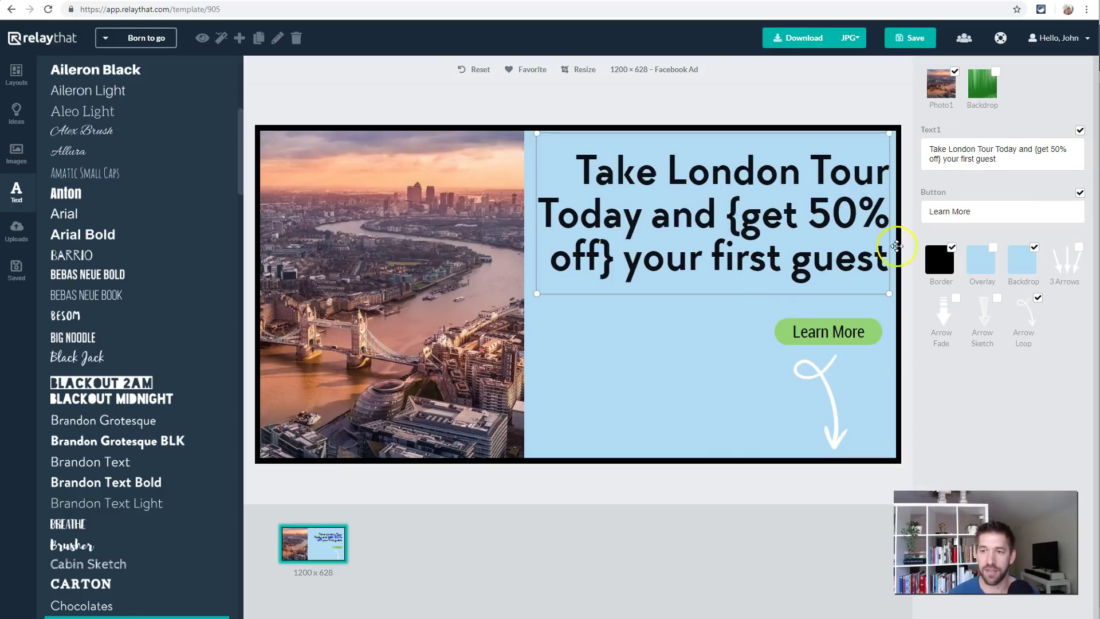
click(987, 209)
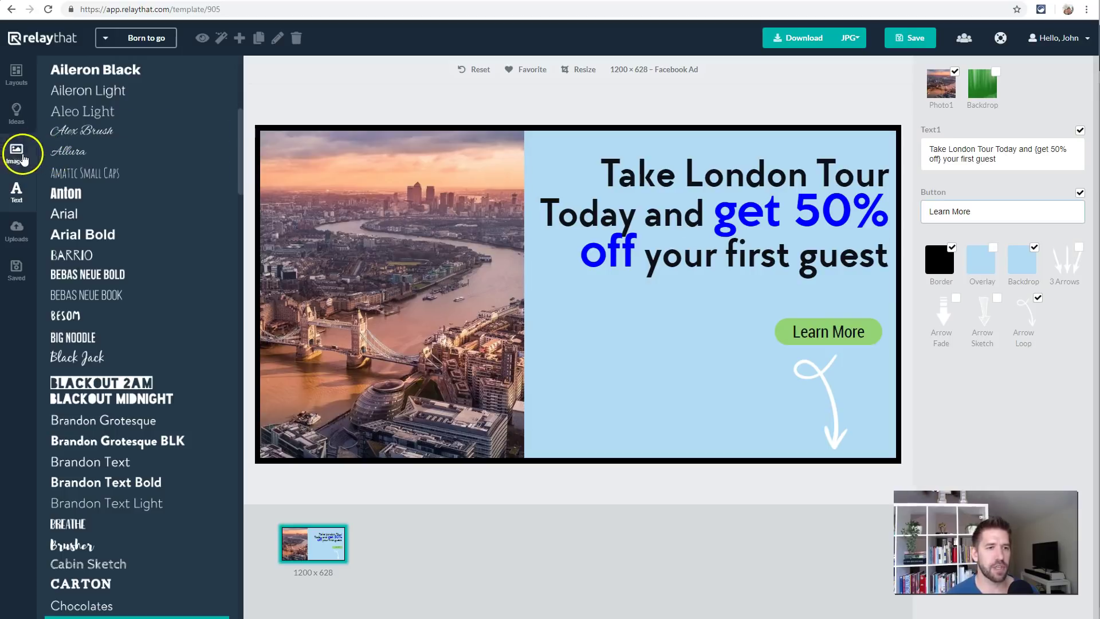
- Try the Bebas Neue, Yellowtail, Norwester and Homestead font pairs, then settle on Nexa Bold
click(17, 123)
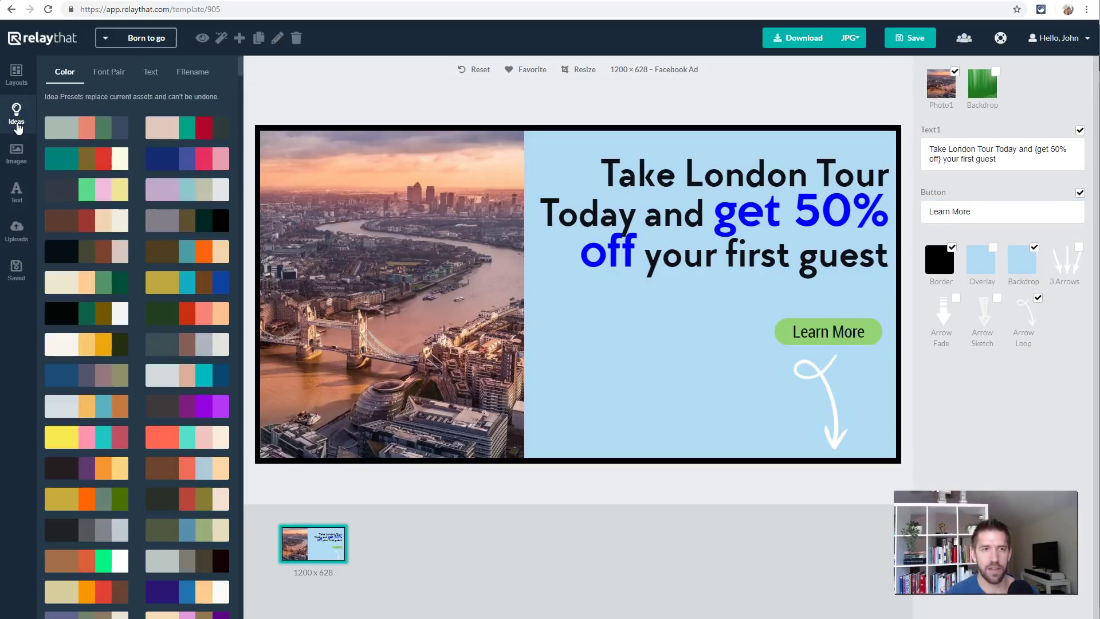
click(108, 75)
click(97, 140)
click(102, 145)
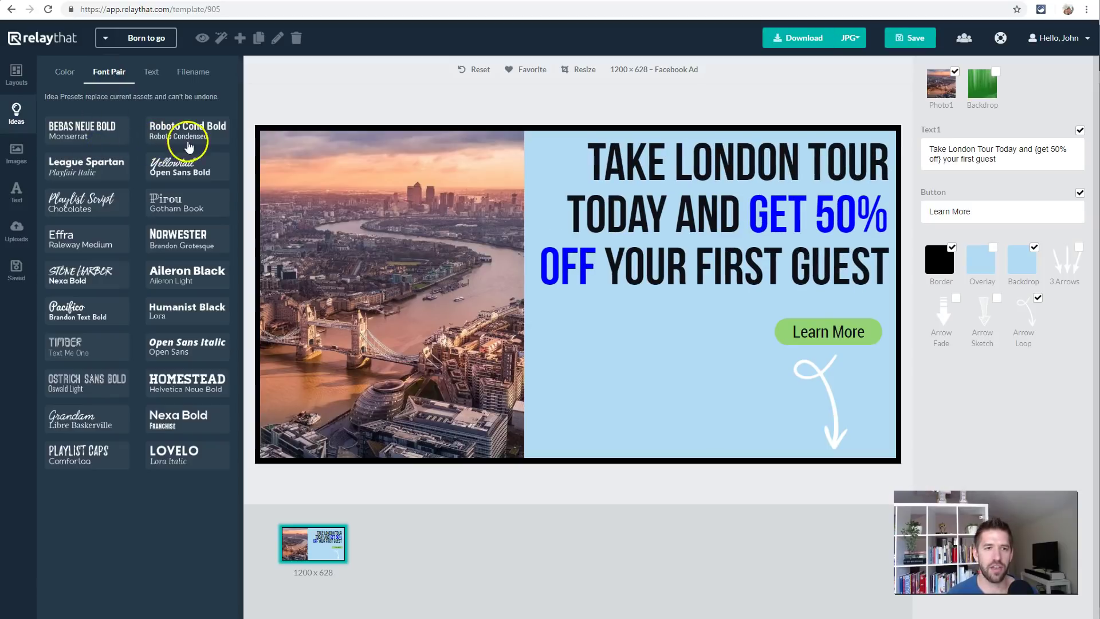
click(178, 164)
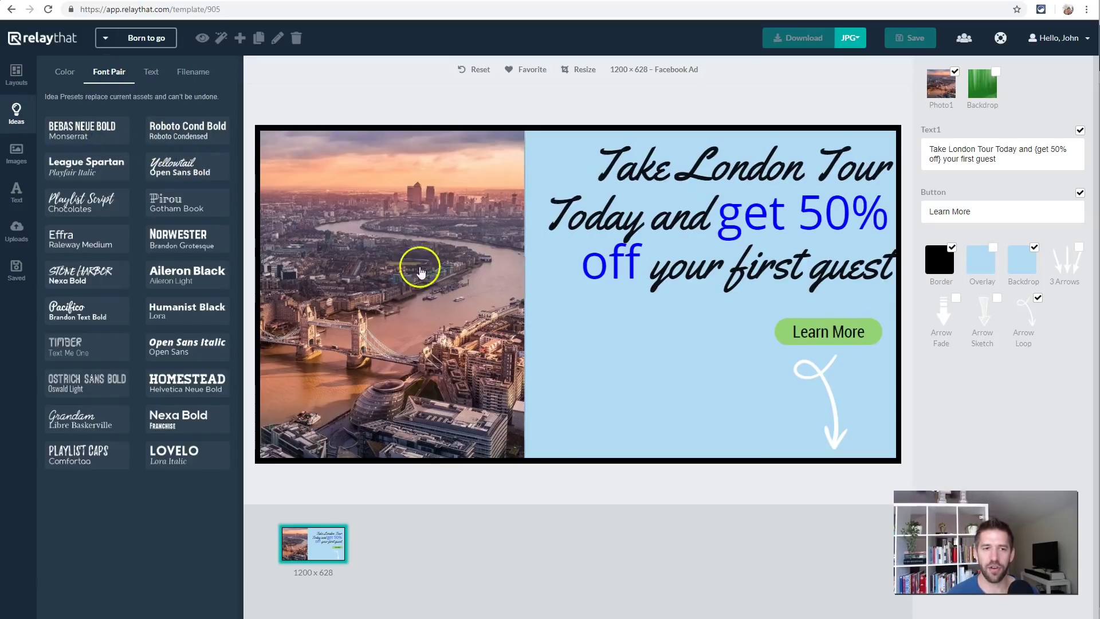
click(168, 246)
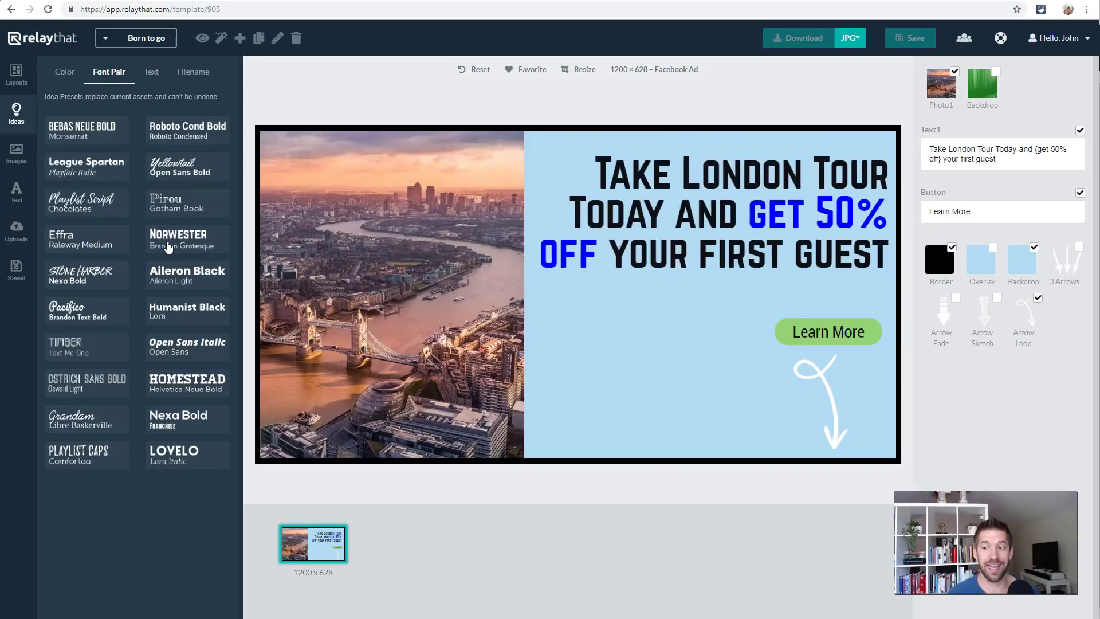
click(176, 381)
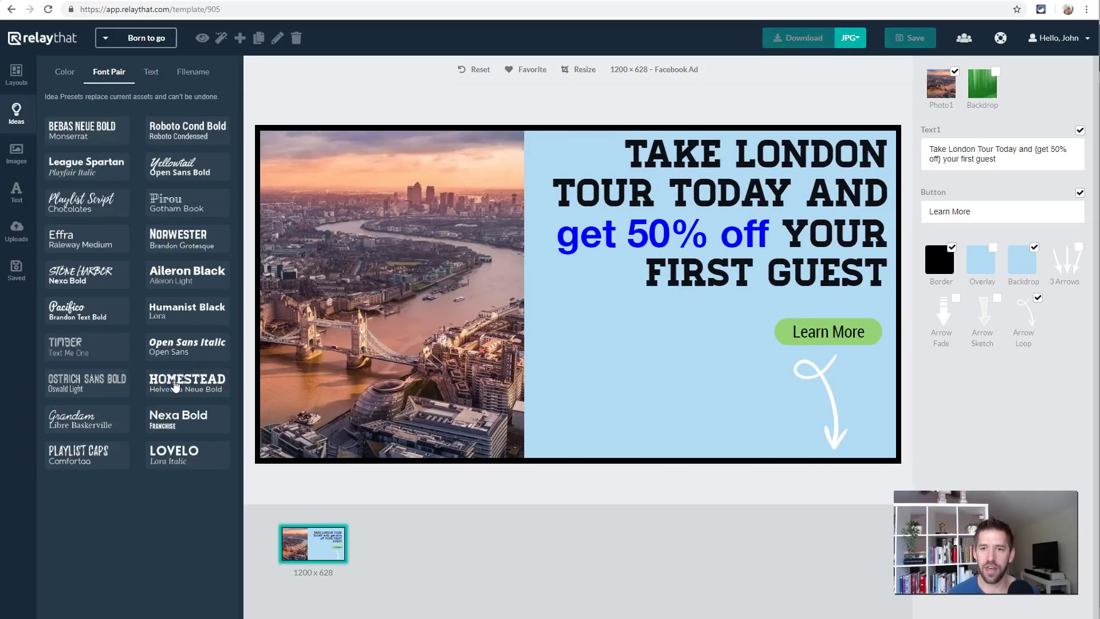
click(181, 427)
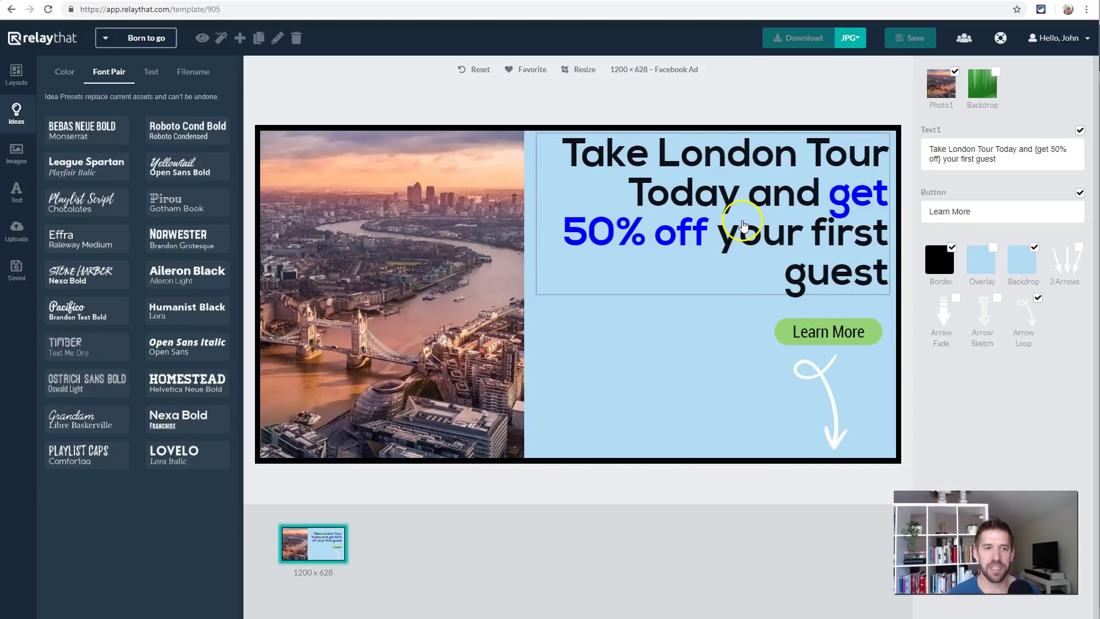
click(151, 72)
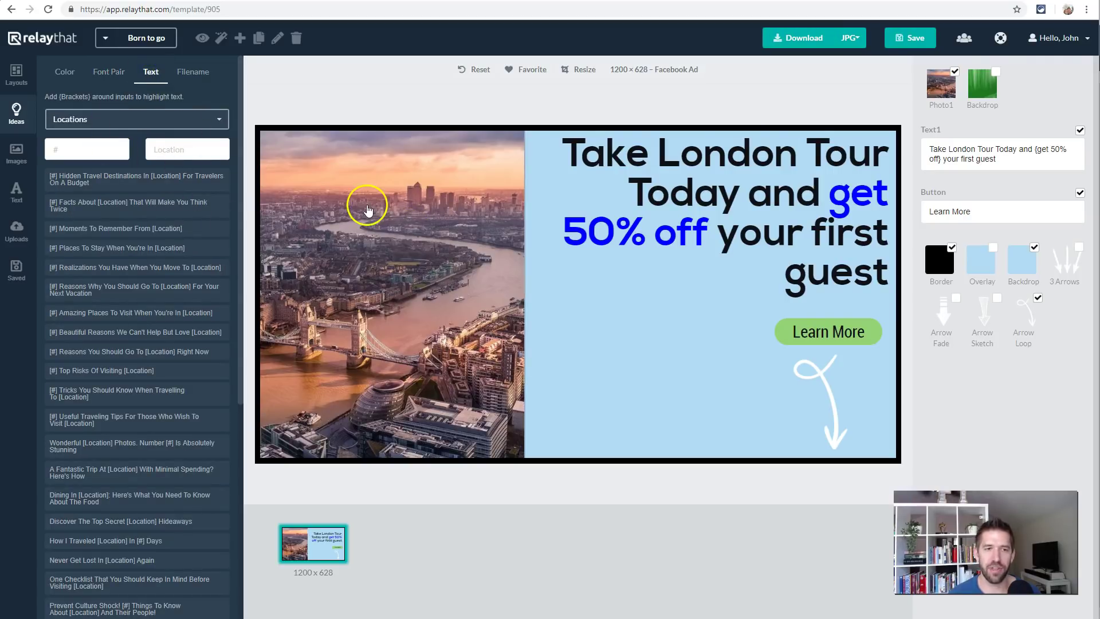
- Toggle the Learn More button off and back on
click(806, 336)
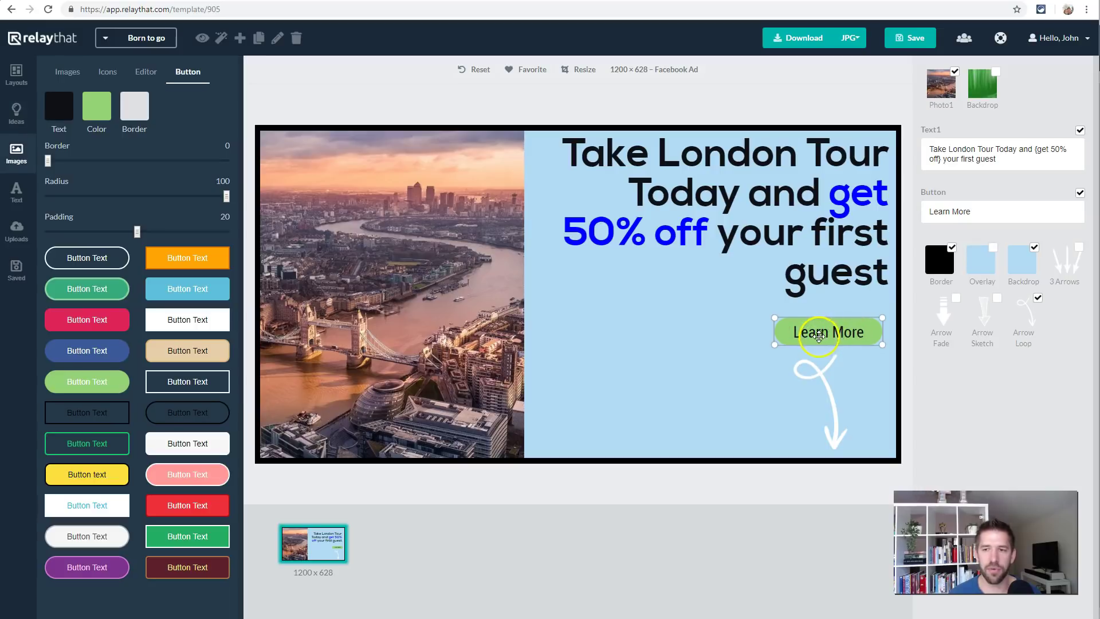
click(948, 210)
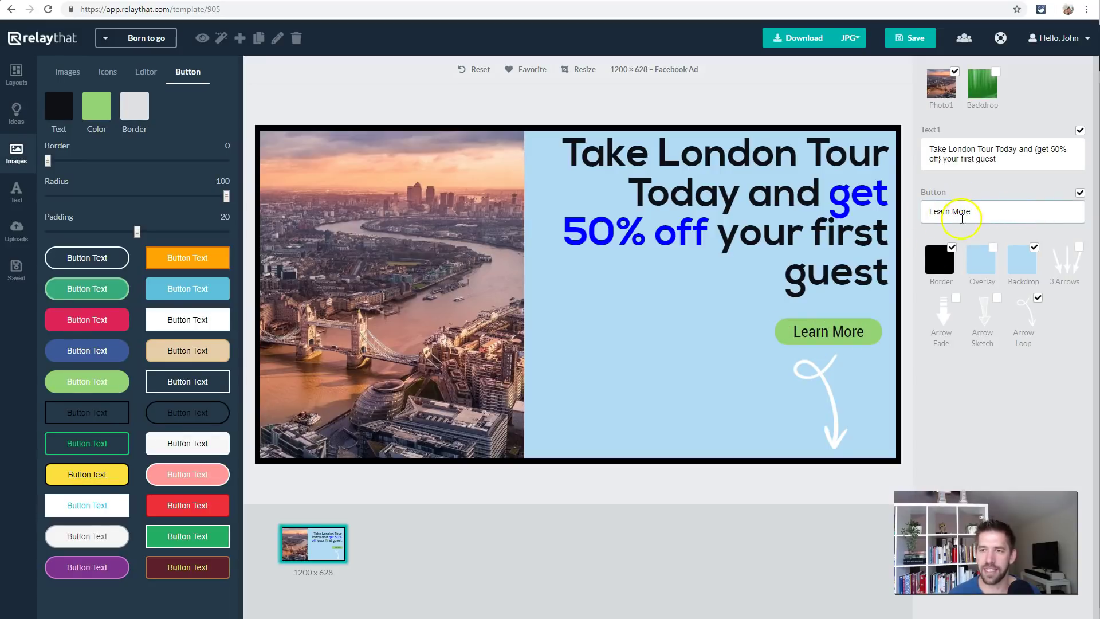
click(1080, 195)
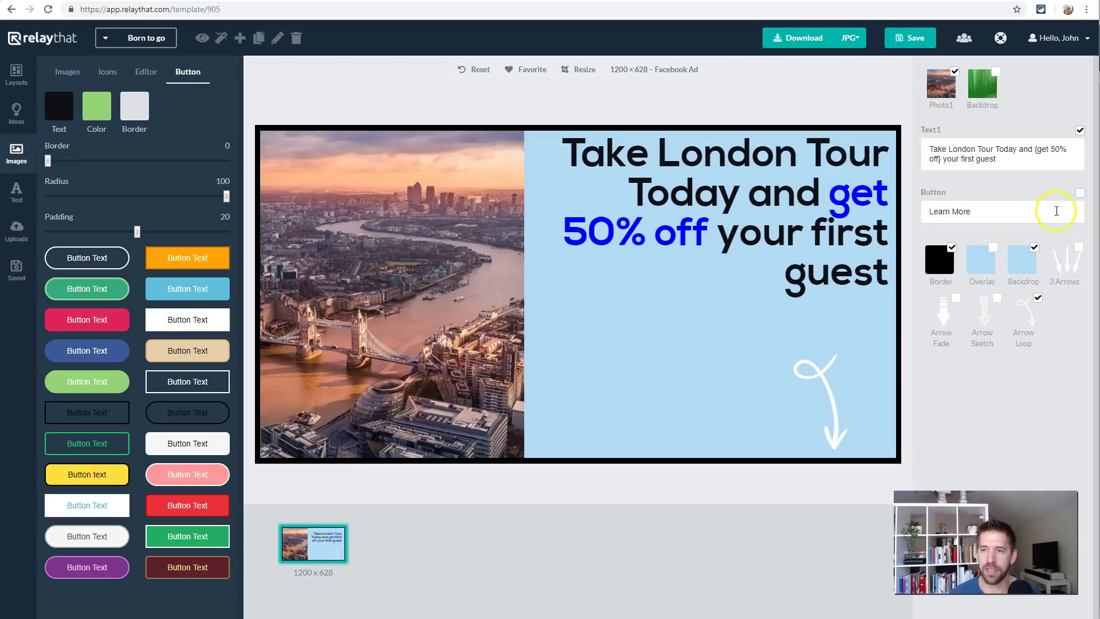
click(1079, 195)
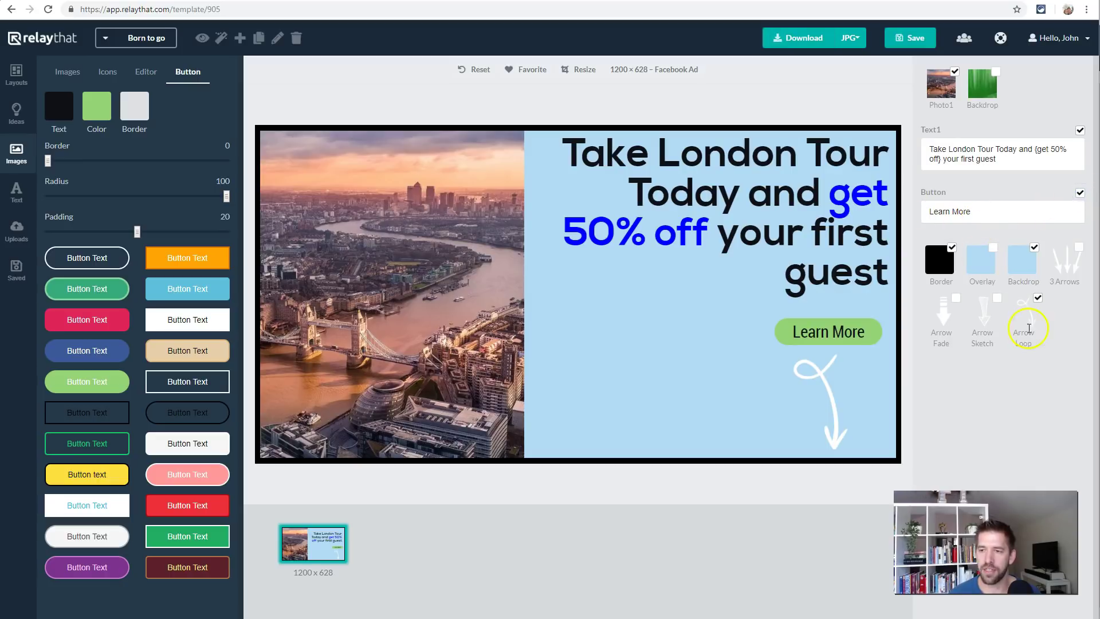
- Try the sketch and fade arrows, then replace the loop arrow with three white arrows
click(997, 298)
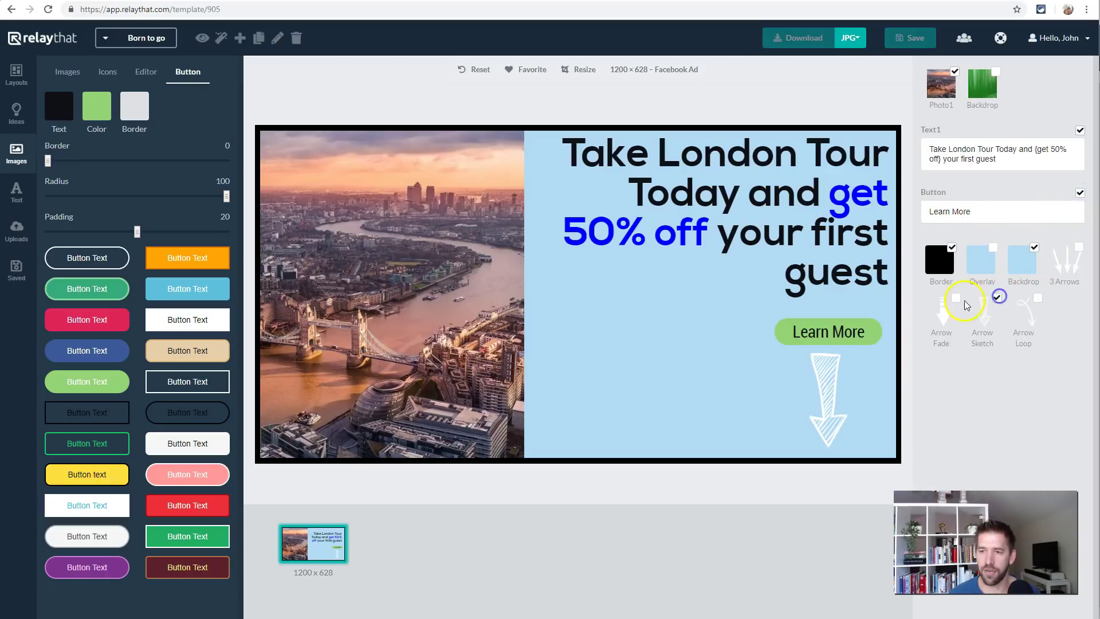
click(955, 299)
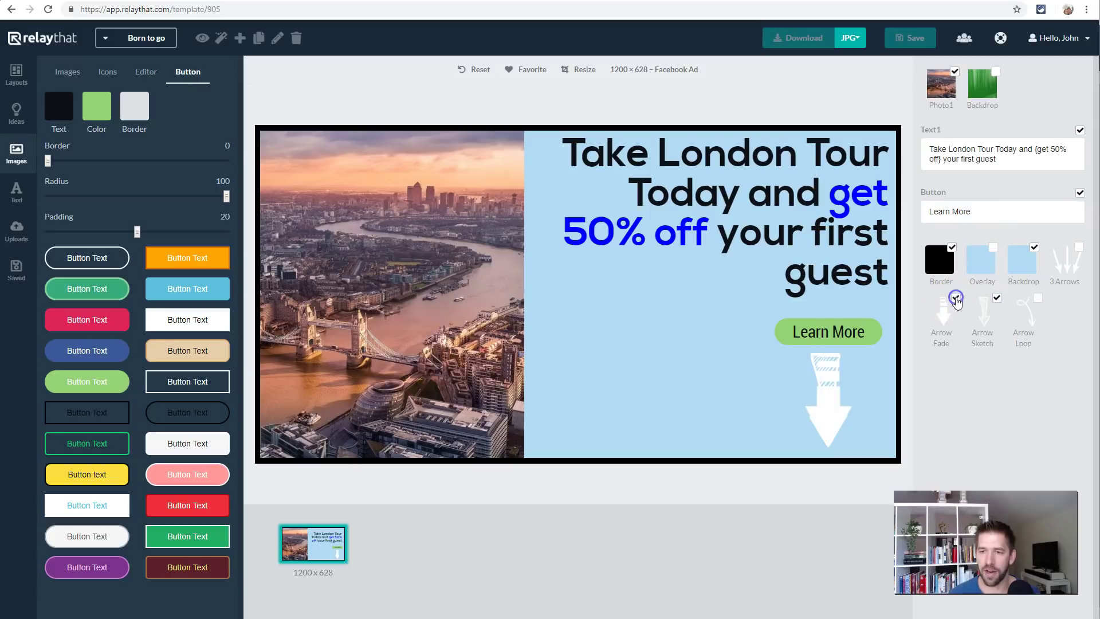
click(996, 299)
click(955, 298)
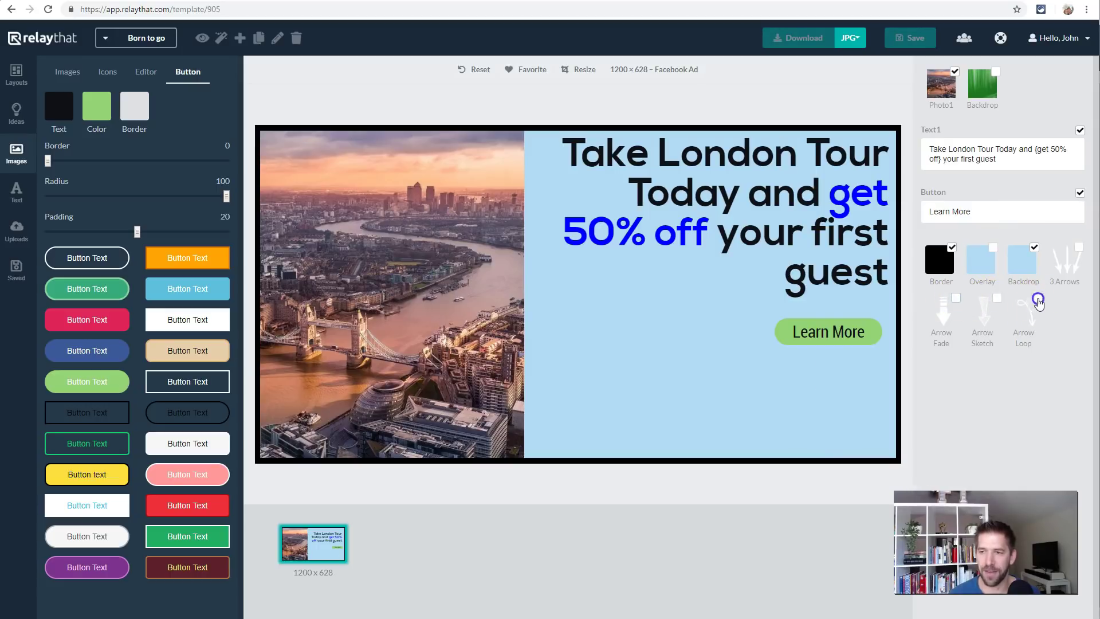
click(1038, 299)
click(1079, 247)
click(1038, 299)
click(831, 336)
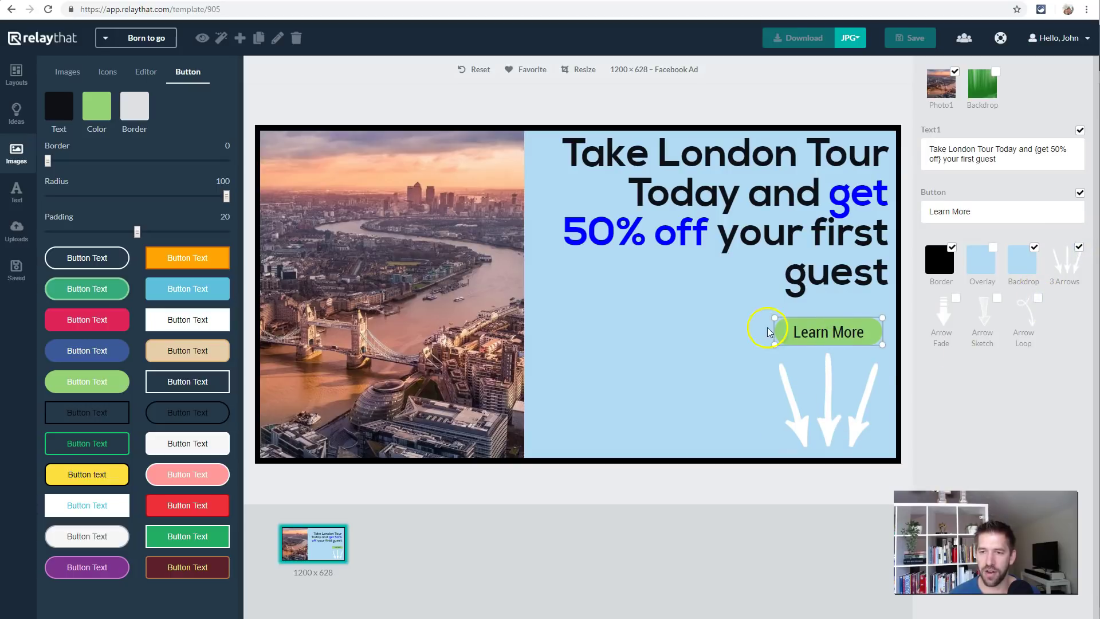
- Nudge the call-to-action button and change its text from Learn More to 'Get Free Ticket'
drag(775, 318, 727, 310)
drag(800, 330, 811, 330)
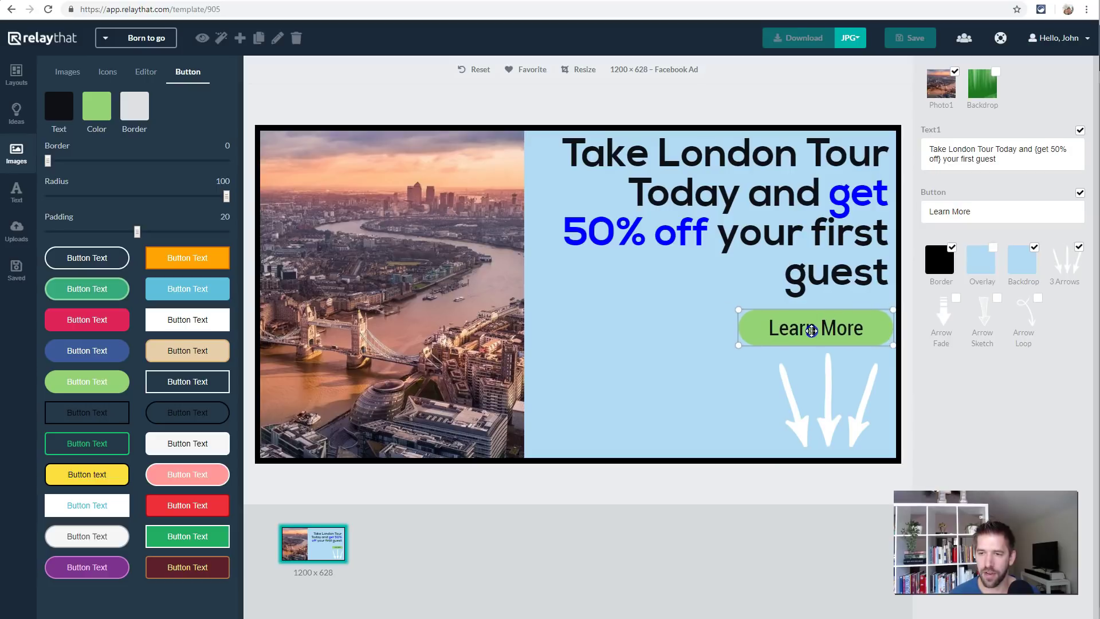
triple_click(979, 213)
text(Get Free Ticket)
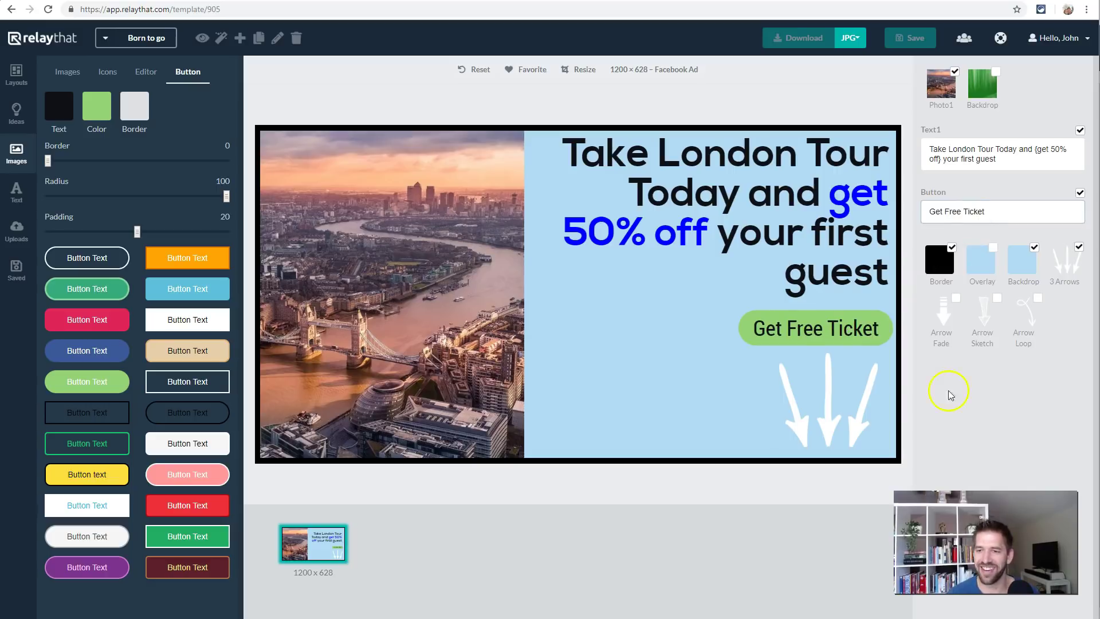
click(982, 410)
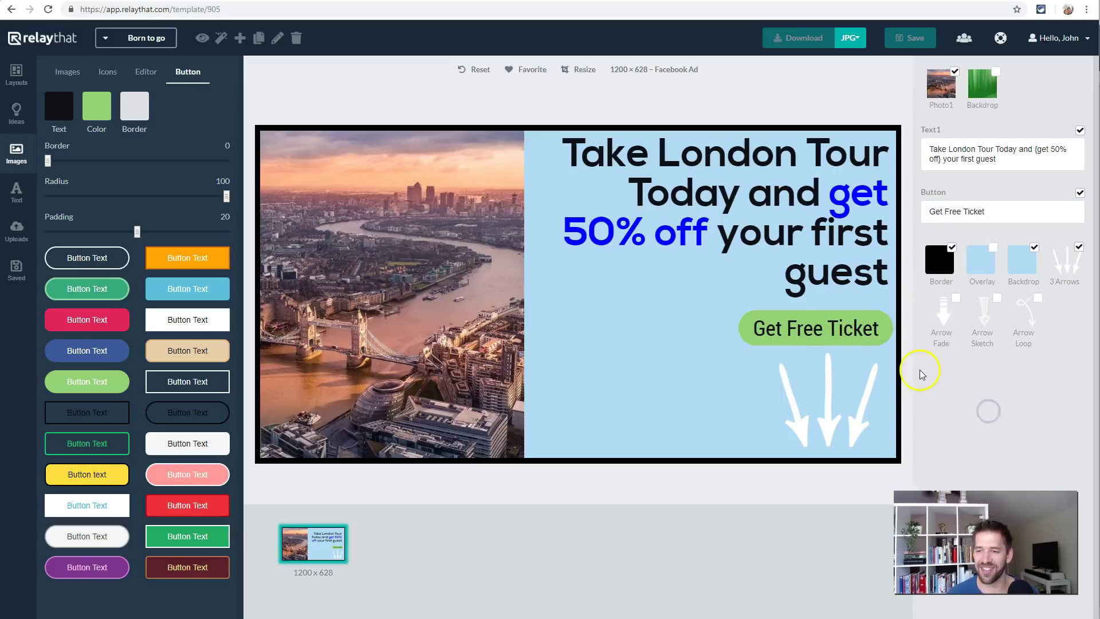
click(397, 278)
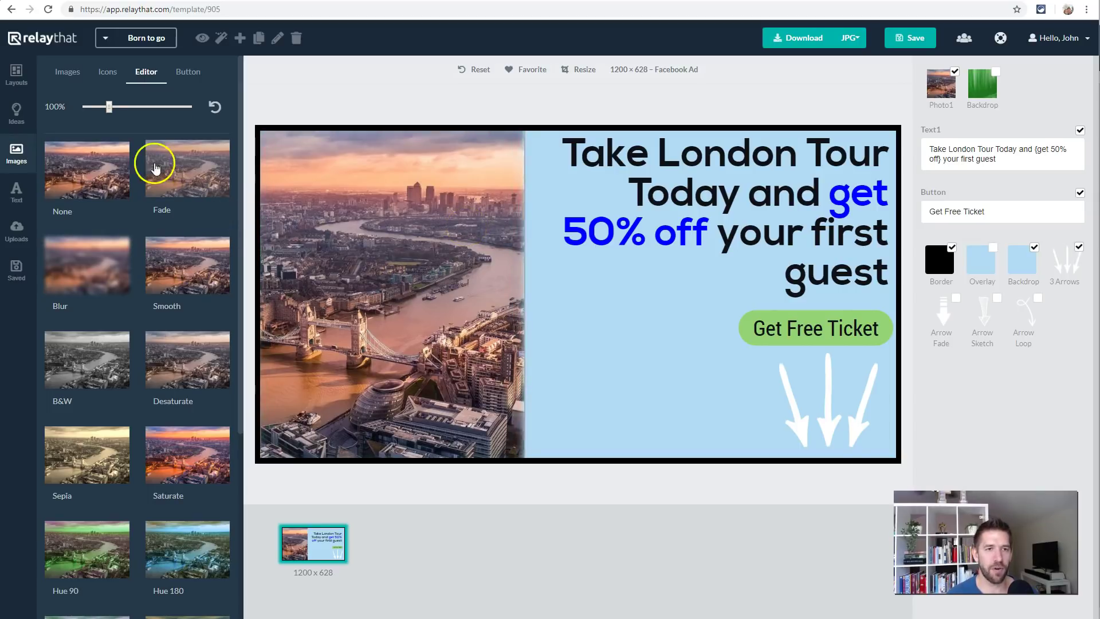
- Search the stock image library for 'france' and browse the Eiffel Tower and Paris results
click(79, 75)
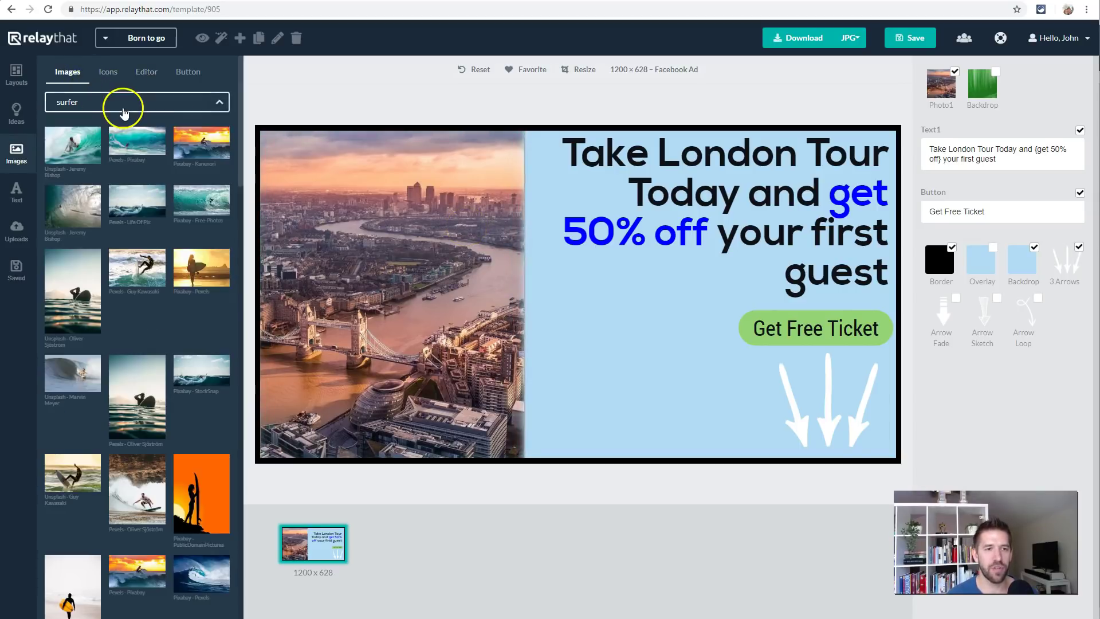
click(164, 104)
click(63, 75)
click(69, 102)
text(france)
key(Return)
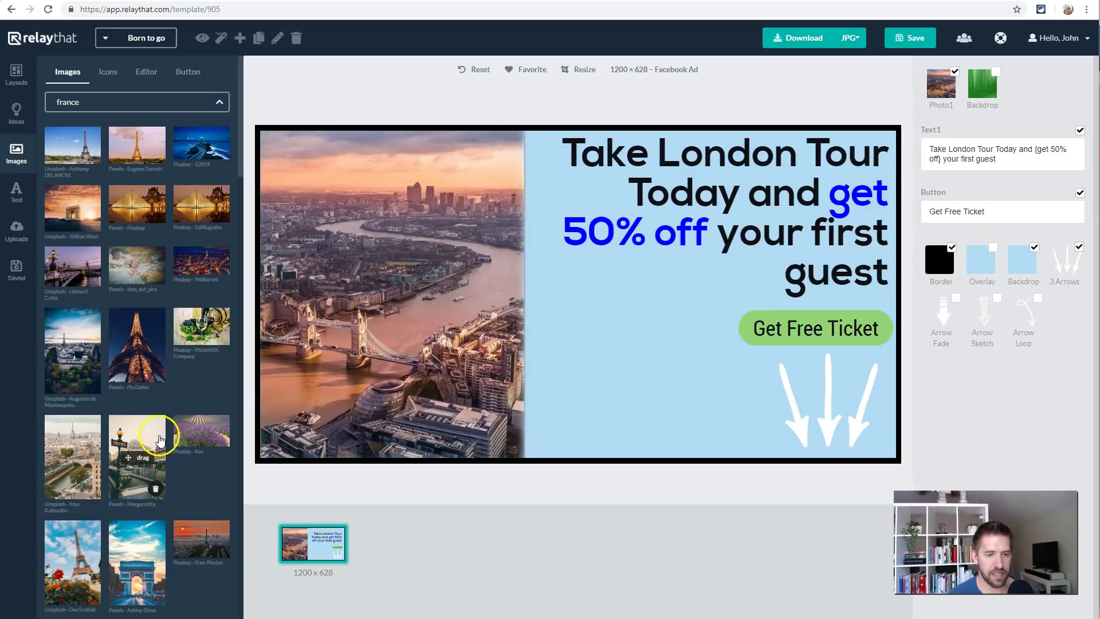
scroll(175, 480, down, 4)
scroll(176, 483, down, 1)
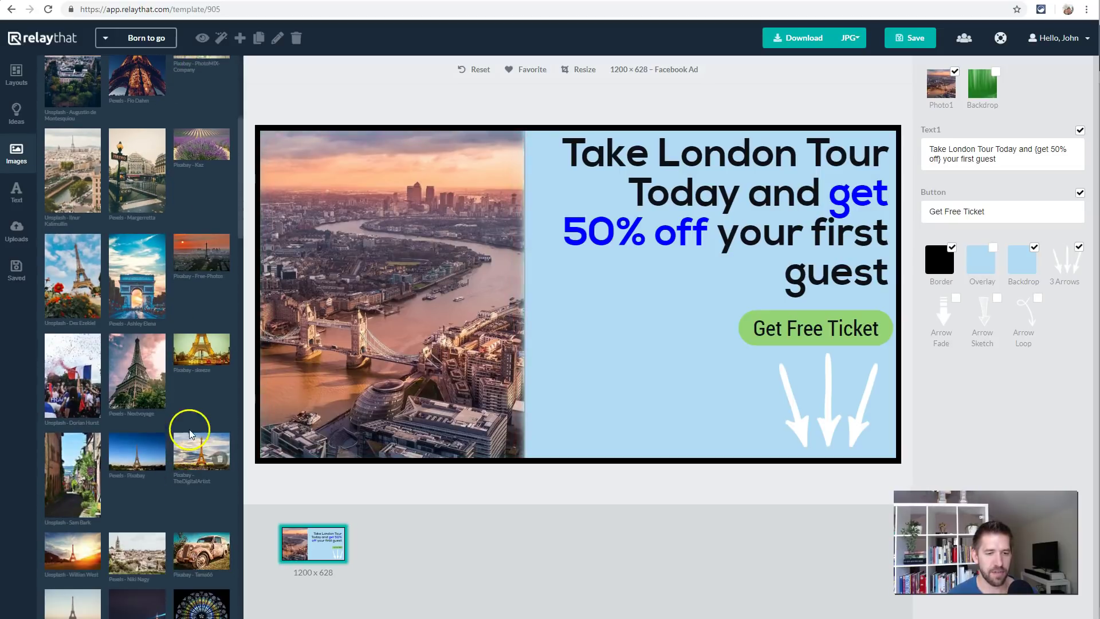
scroll(196, 401, down, 4)
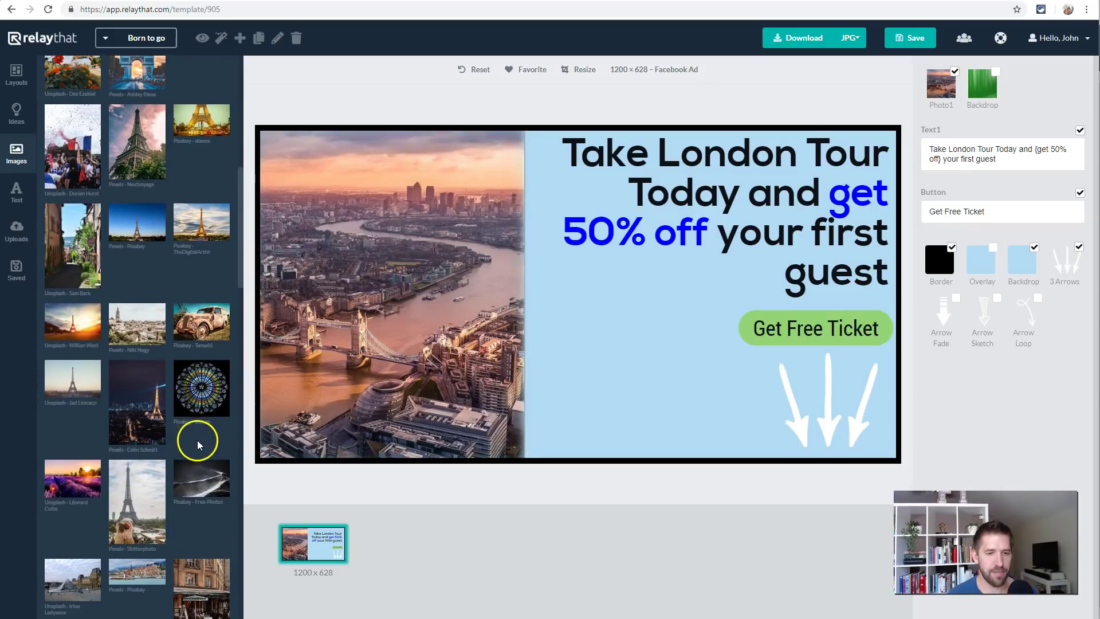
scroll(197, 440, up, 7)
scroll(197, 440, up, 2)
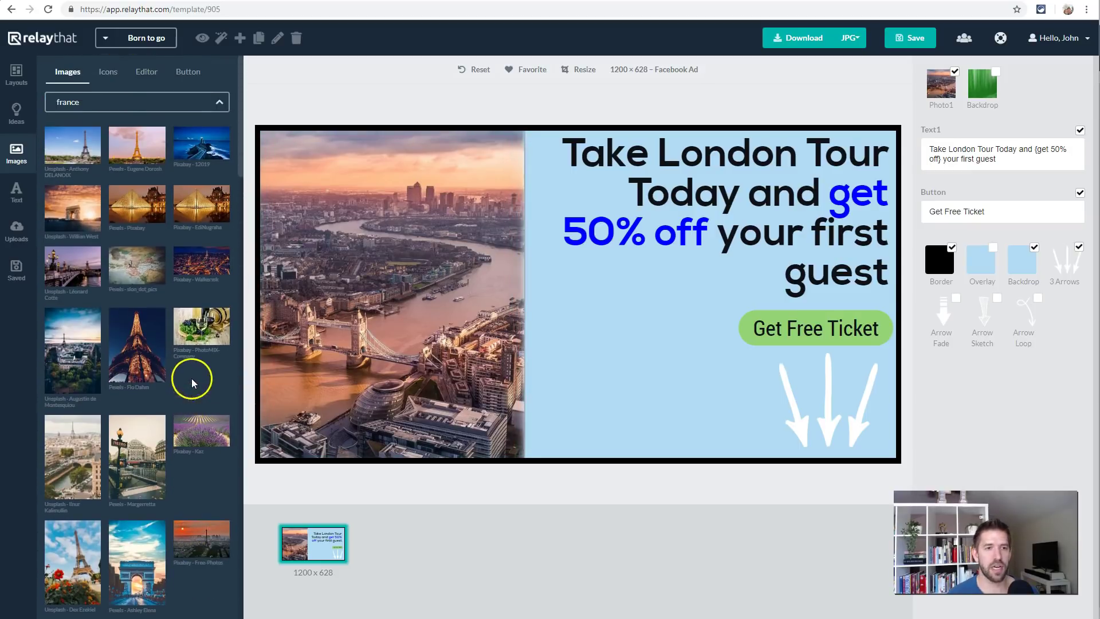
mouse_move(86, 123)
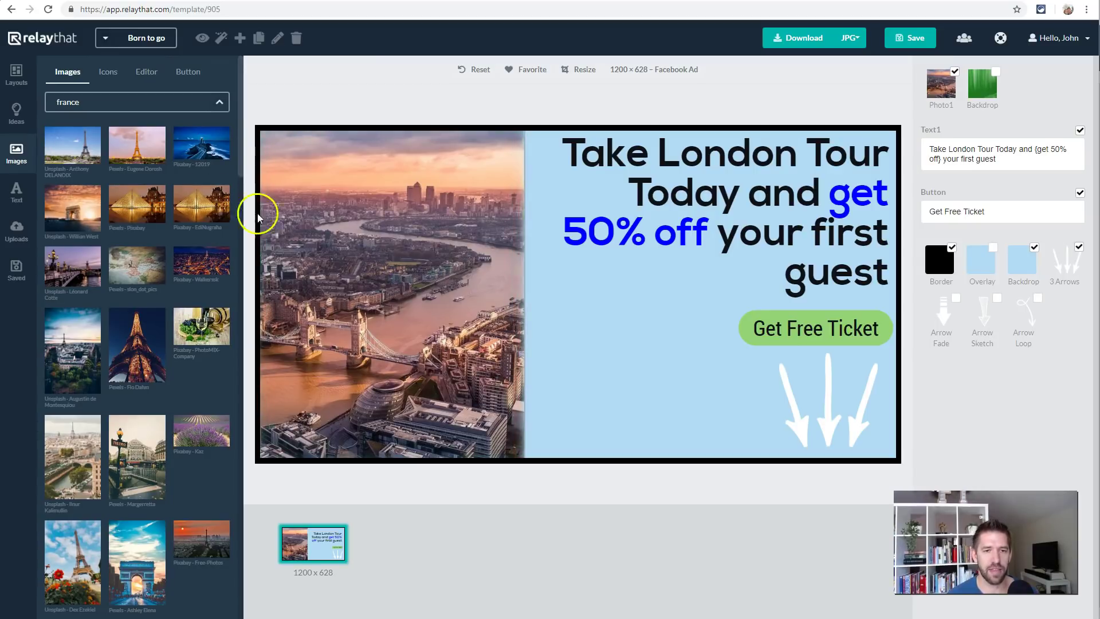
- Replace the London photo with the Eiffel Tower image, shift it left, and leave the overlay off
drag(67, 150, 383, 278)
drag(486, 286, 355, 287)
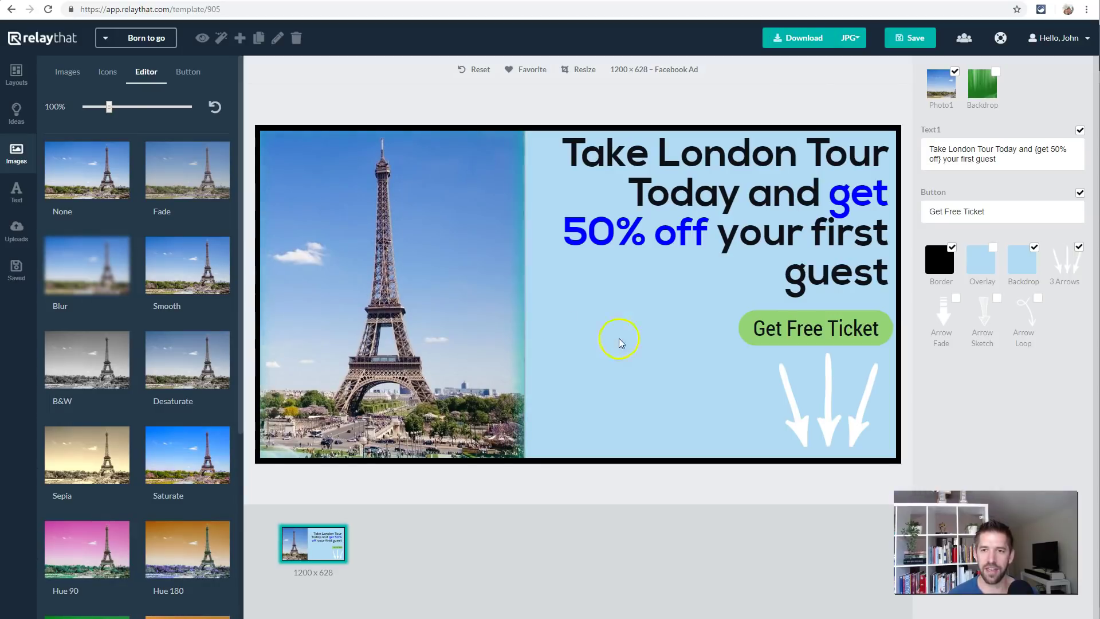
click(993, 248)
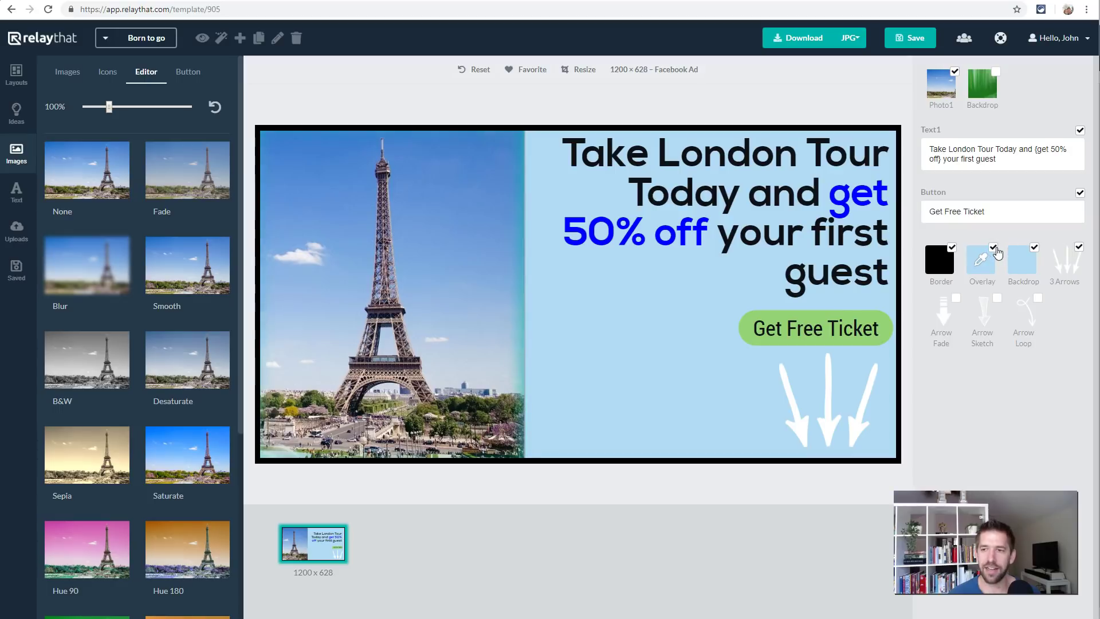
click(996, 252)
click(999, 257)
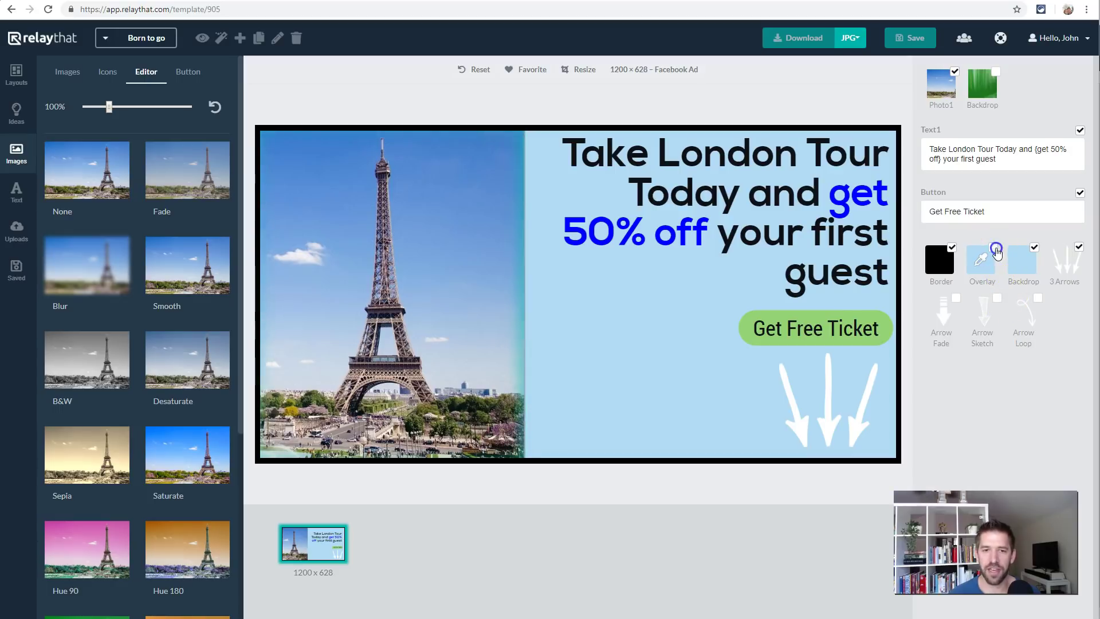
click(996, 249)
click(577, 308)
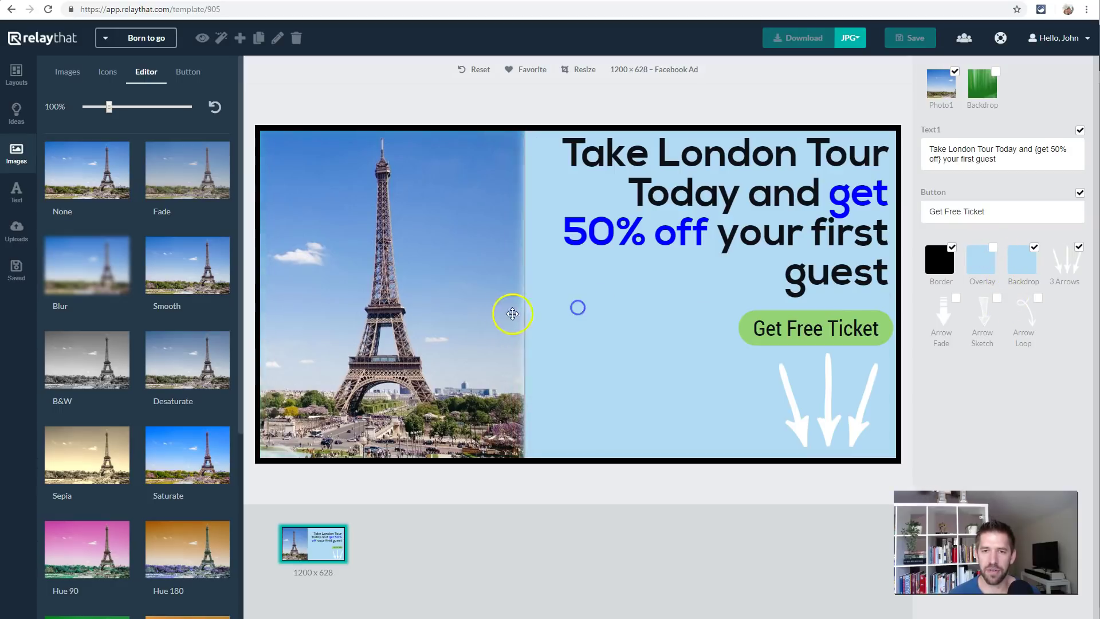
click(611, 501)
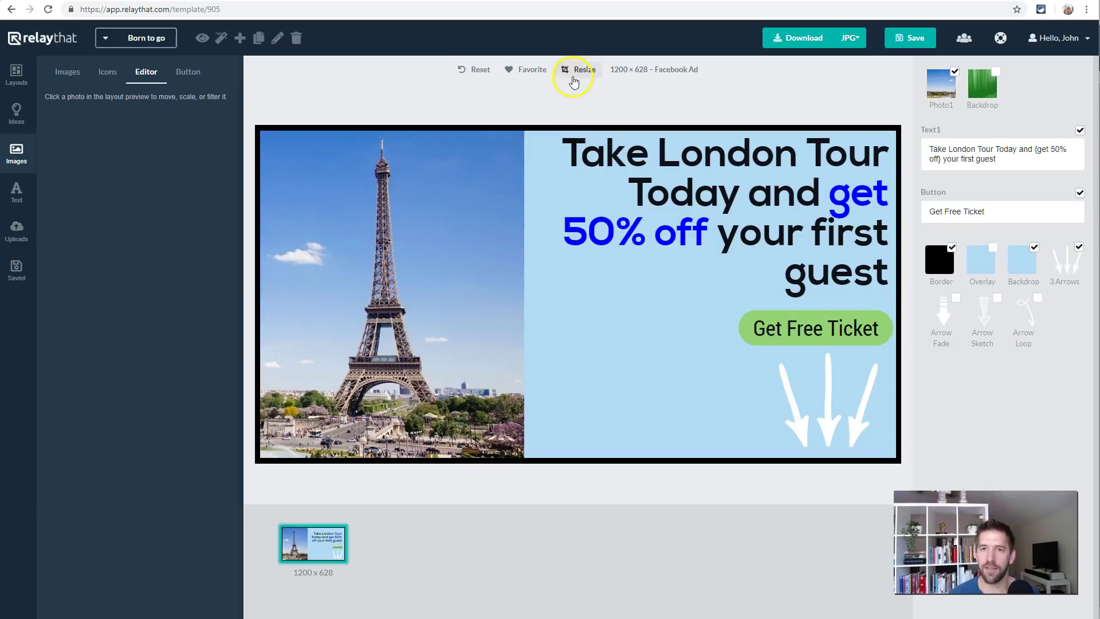
- Download the Eiffel Tower ad as a PNG instead of JPG and confirm the save
click(851, 39)
click(848, 64)
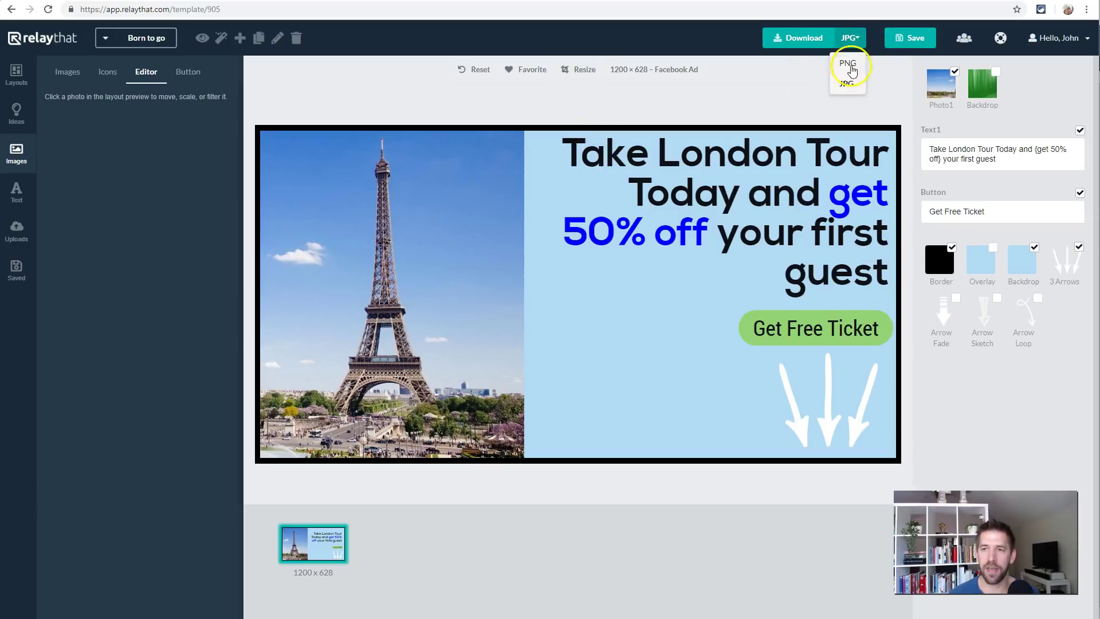
click(804, 45)
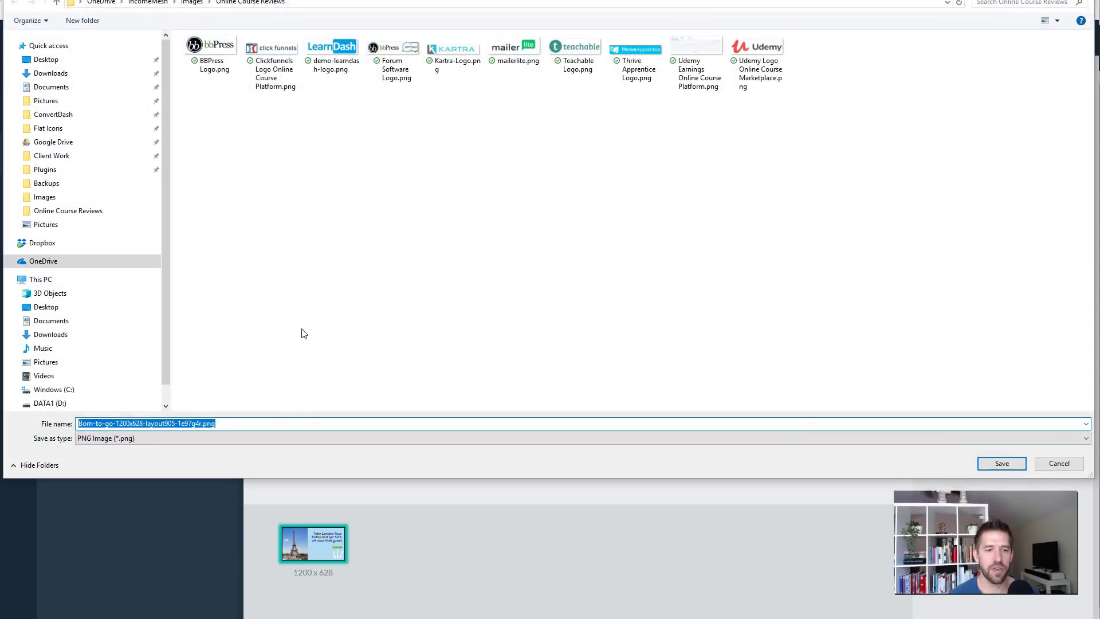
key(Return)
click(69, 606)
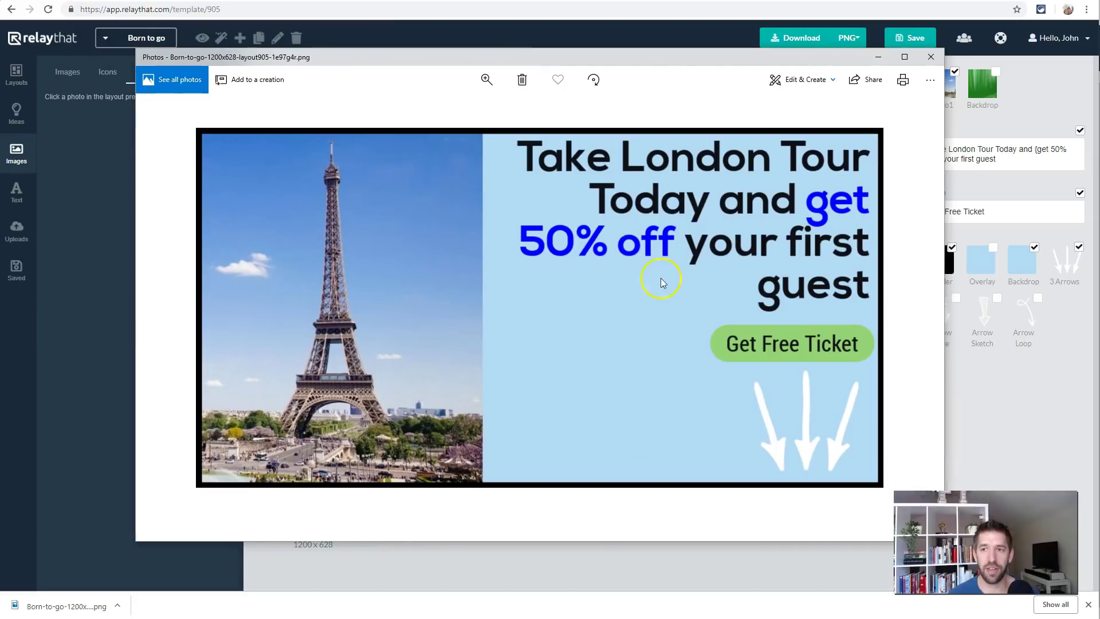
click(941, 59)
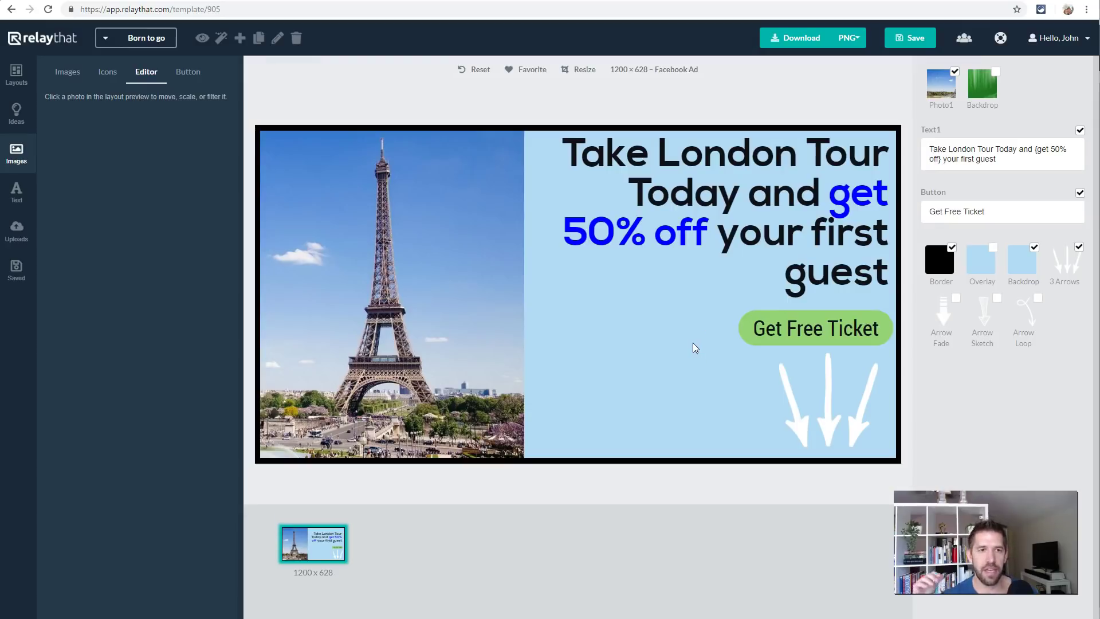
- Restyle the Get Free Ticket button with the white 'Button Text' style and dark lettering
click(769, 347)
click(766, 331)
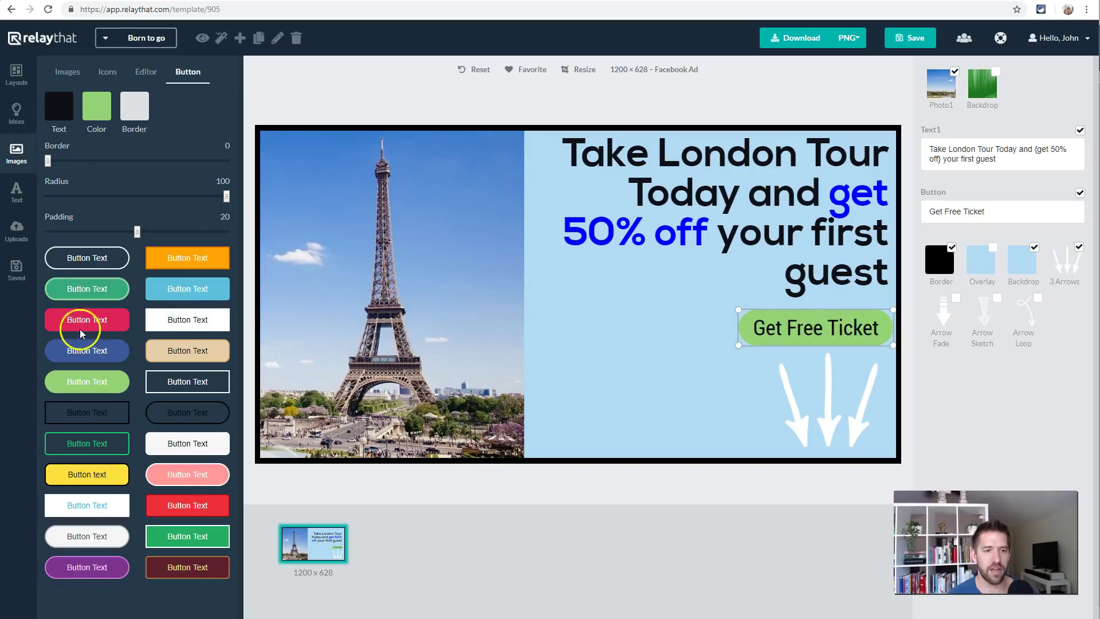
click(178, 323)
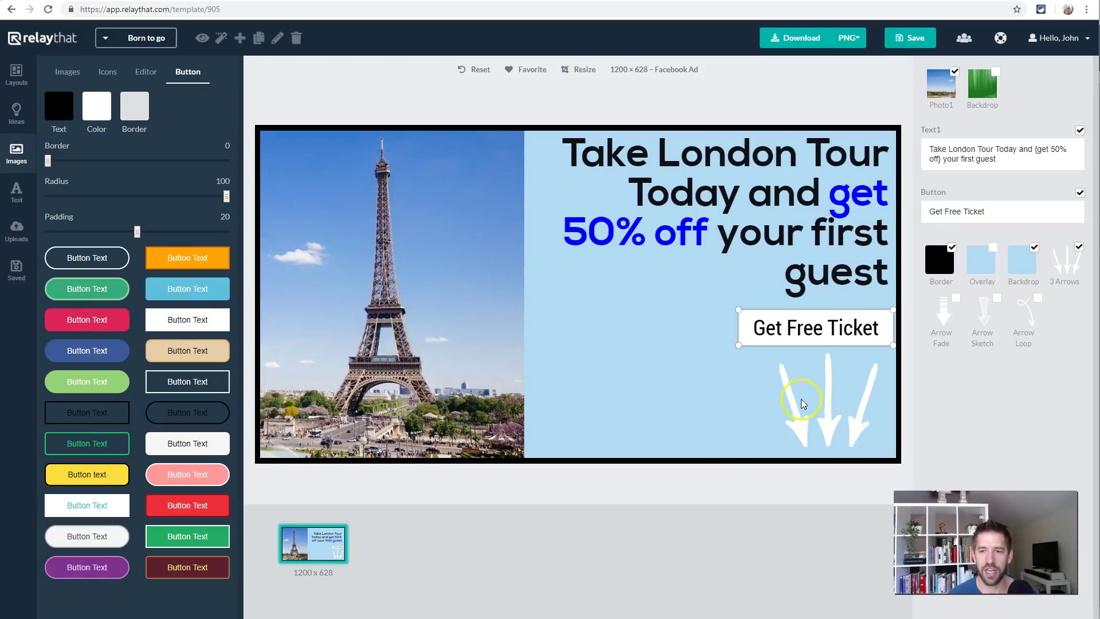
click(986, 158)
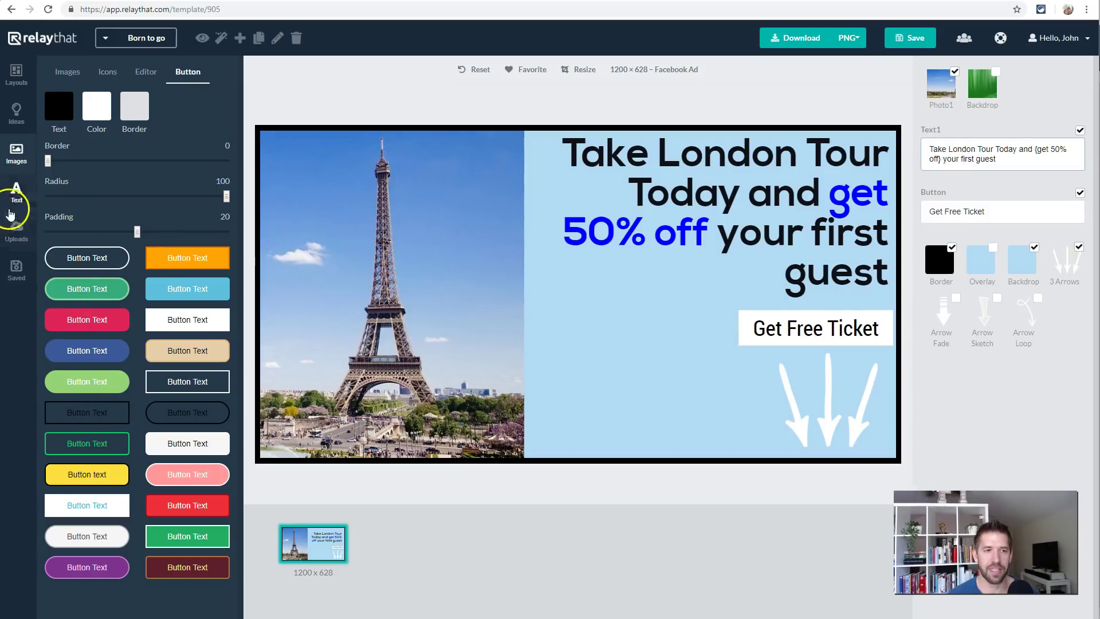
- Preview the workspace assets, switch to Clean Blog Posts NTF and back to Born to go, then show layouts
click(202, 39)
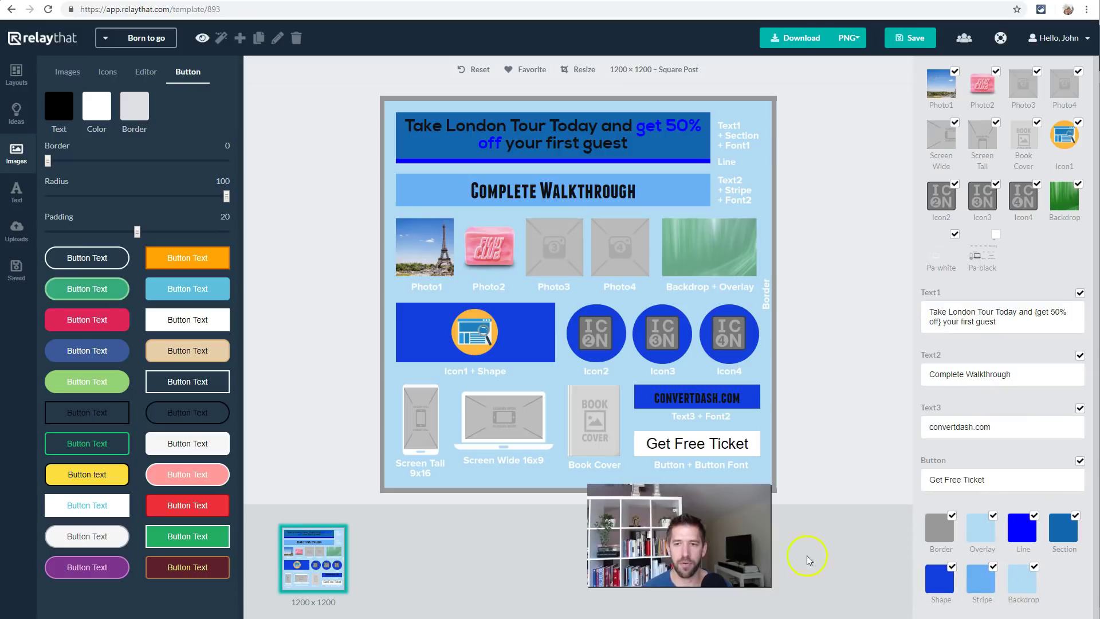
click(150, 49)
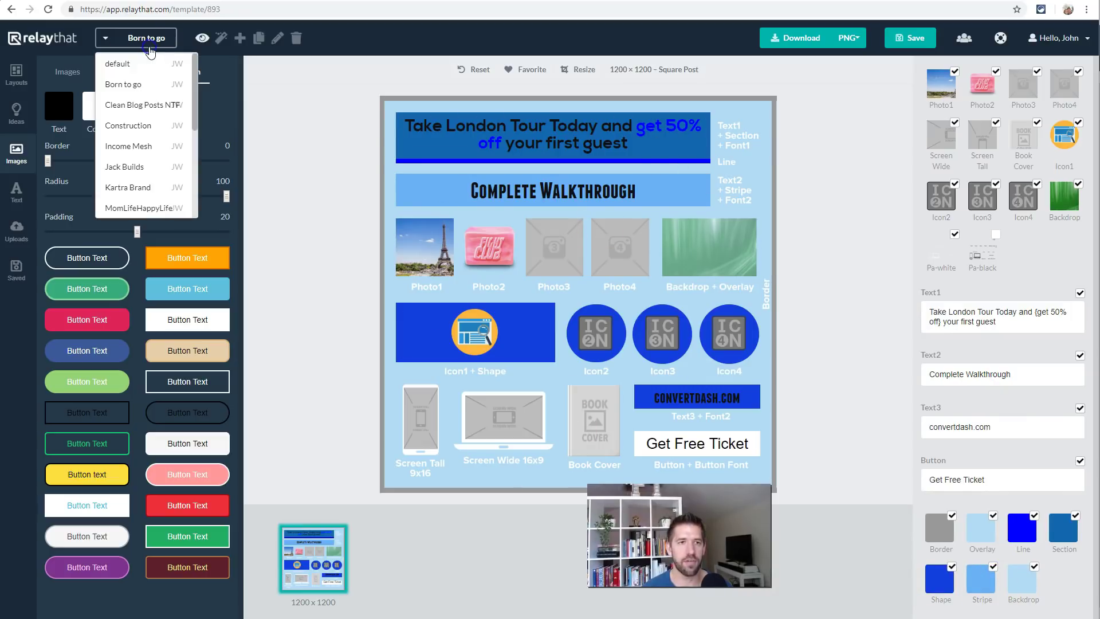
click(137, 112)
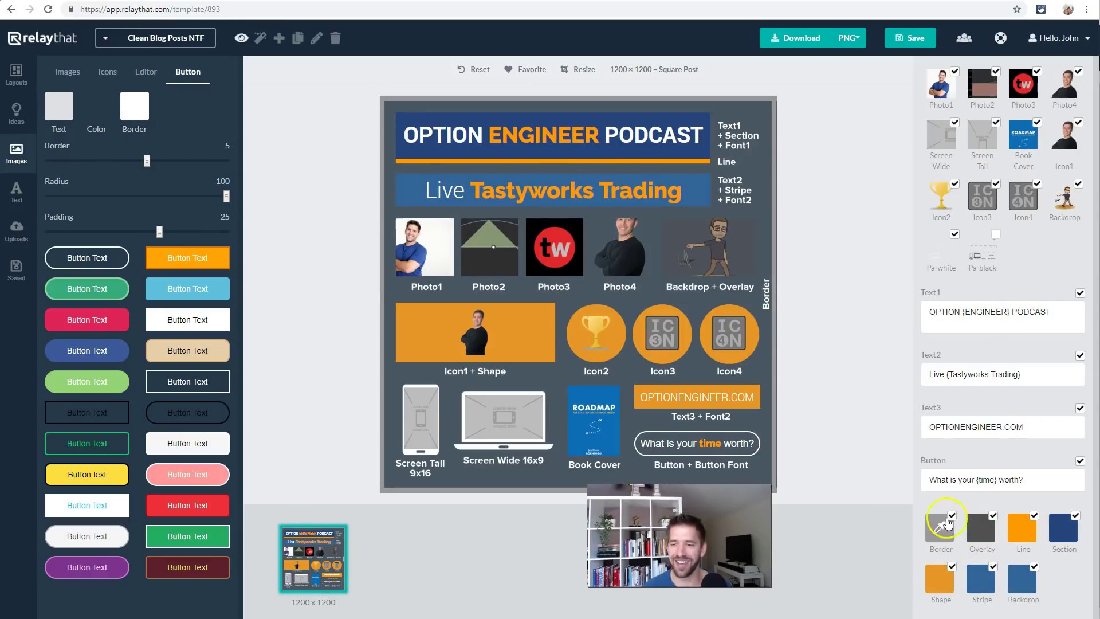
click(135, 38)
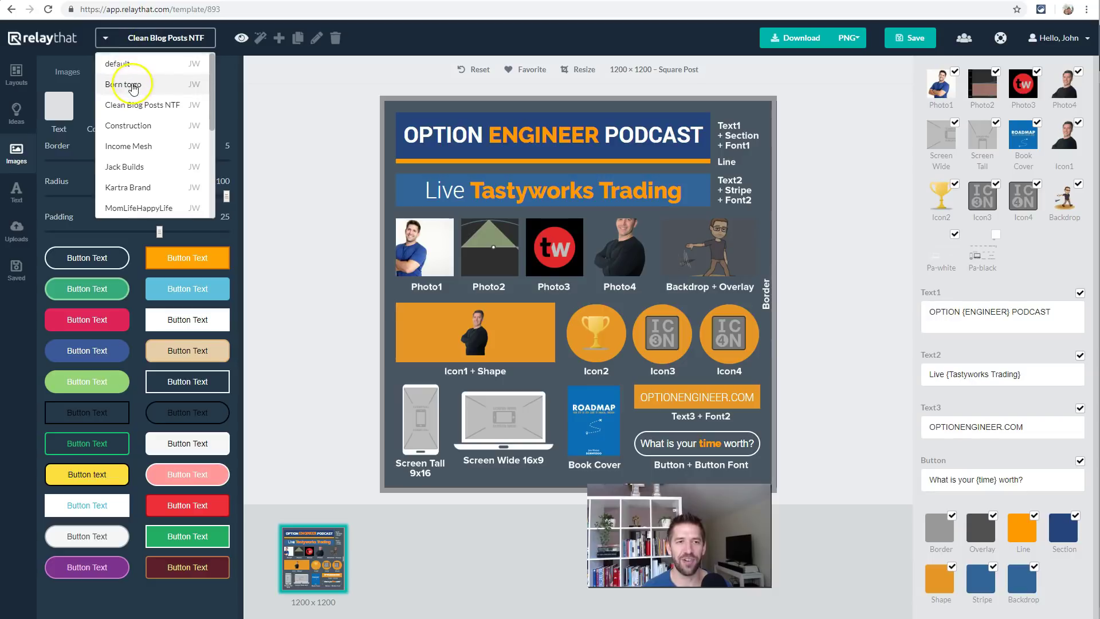
click(125, 84)
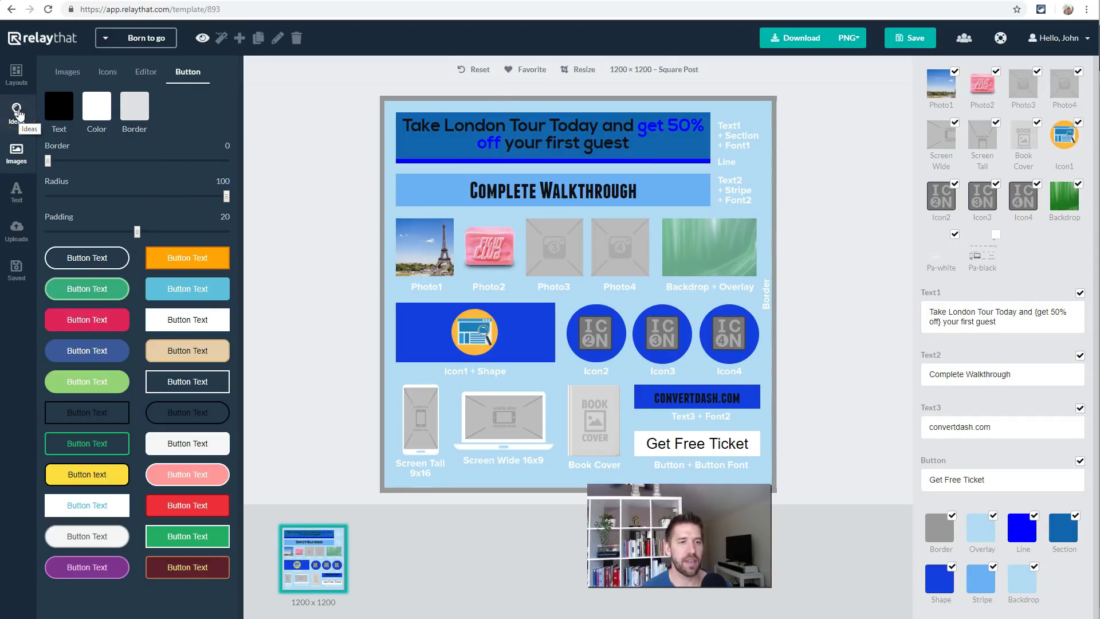
click(22, 80)
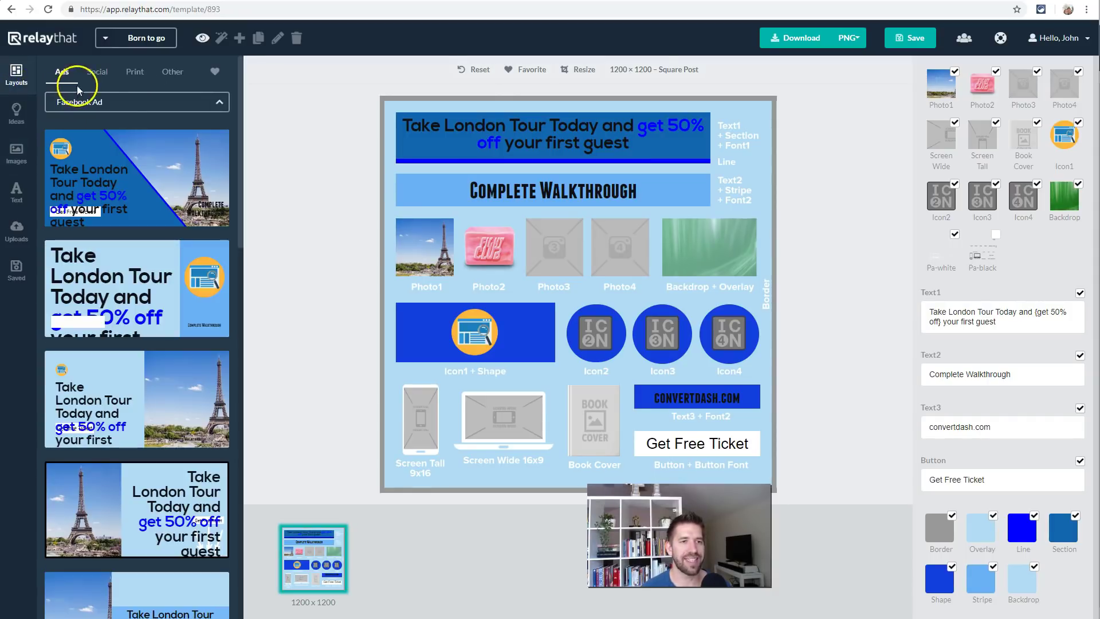
- Browse the Portrait layouts, then the Other categories including Video Still
click(153, 115)
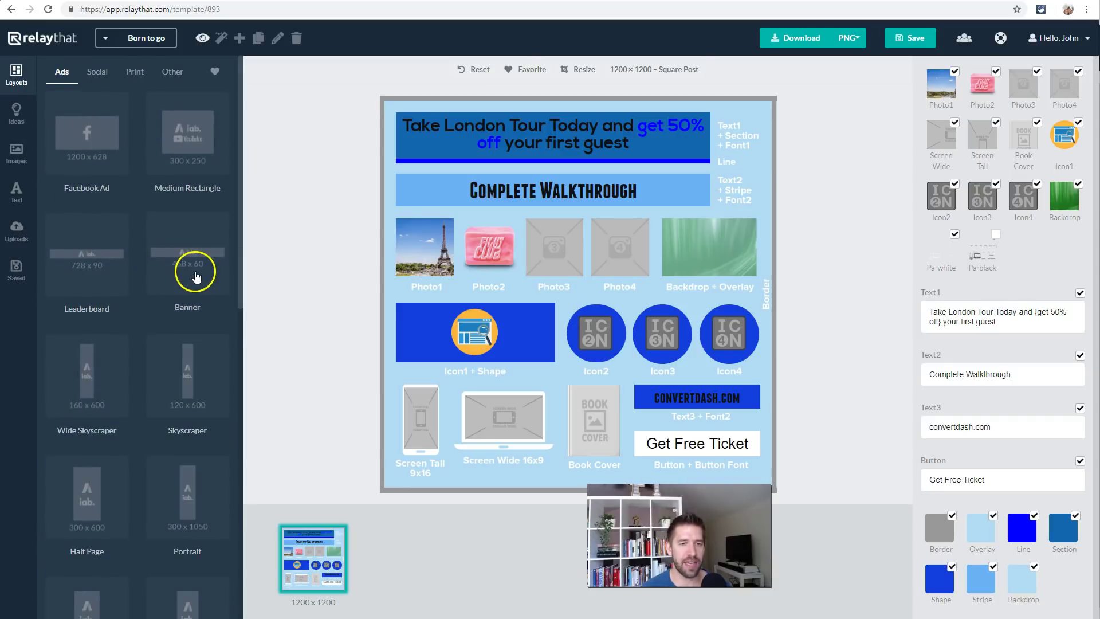
scroll(186, 286, down, 1)
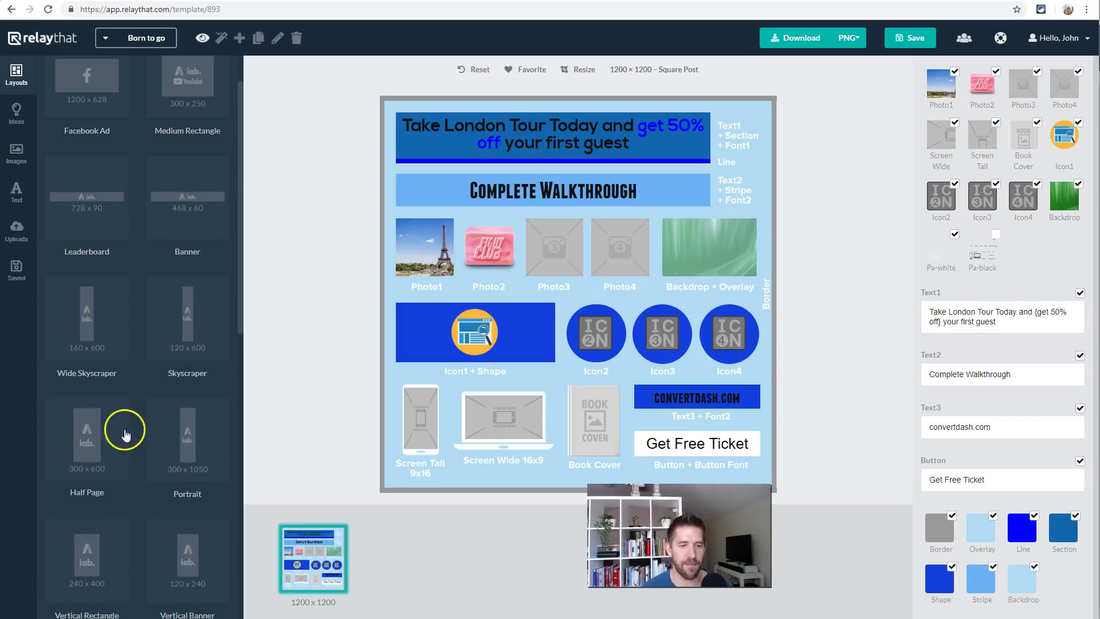
click(184, 432)
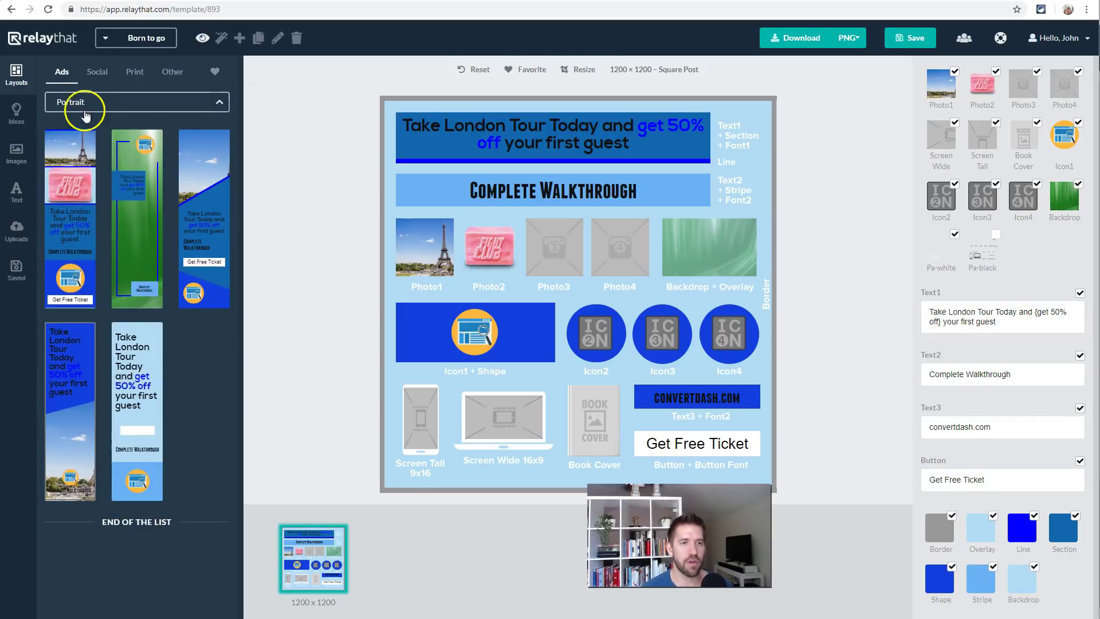
click(182, 74)
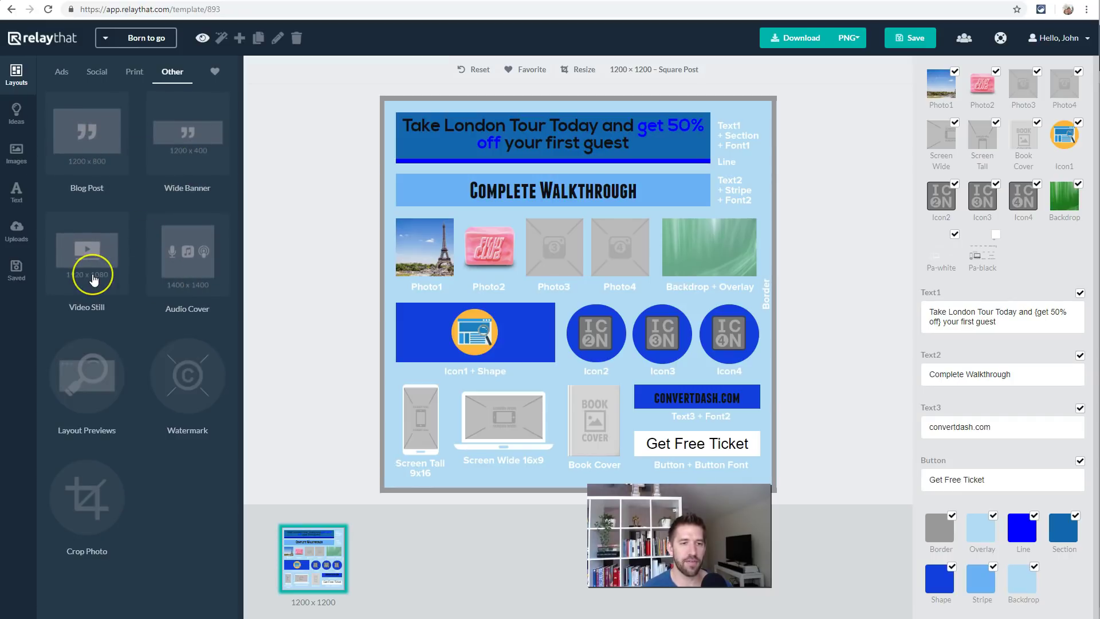
click(89, 312)
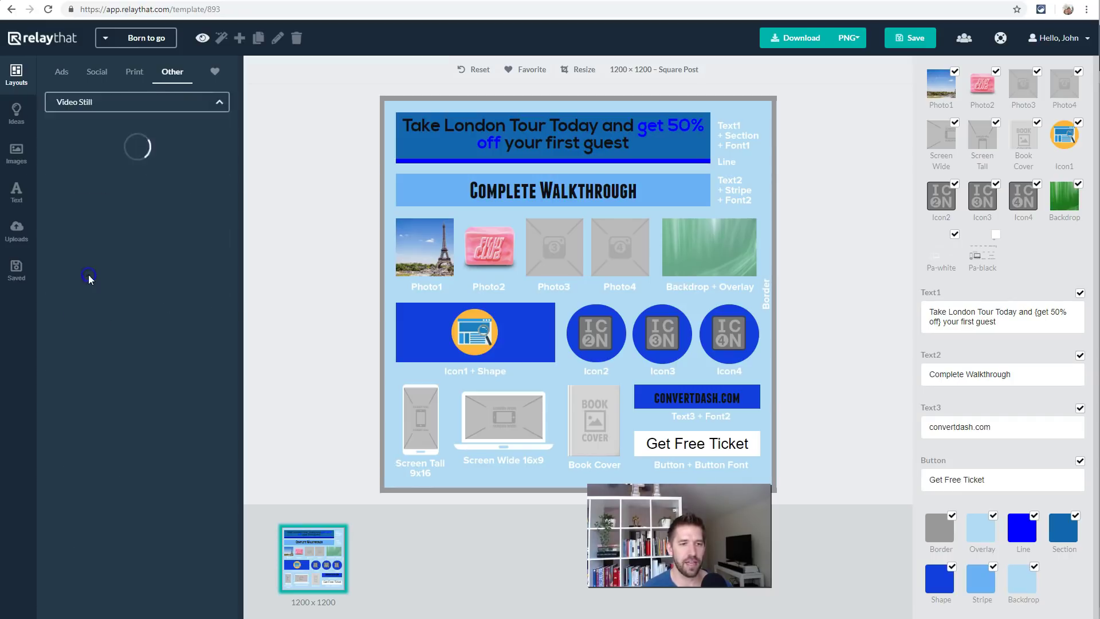
scroll(157, 384, down, 1)
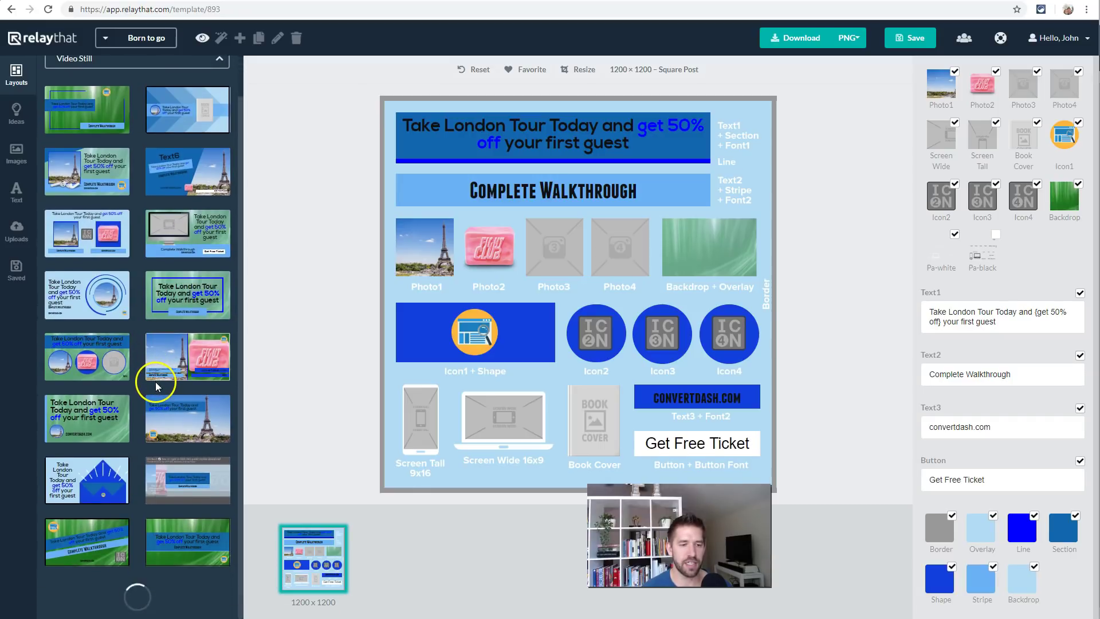
scroll(118, 143, up, 1)
- Switch the design to a 1200 × 800 Blog Post layout from the Other categories
click(113, 103)
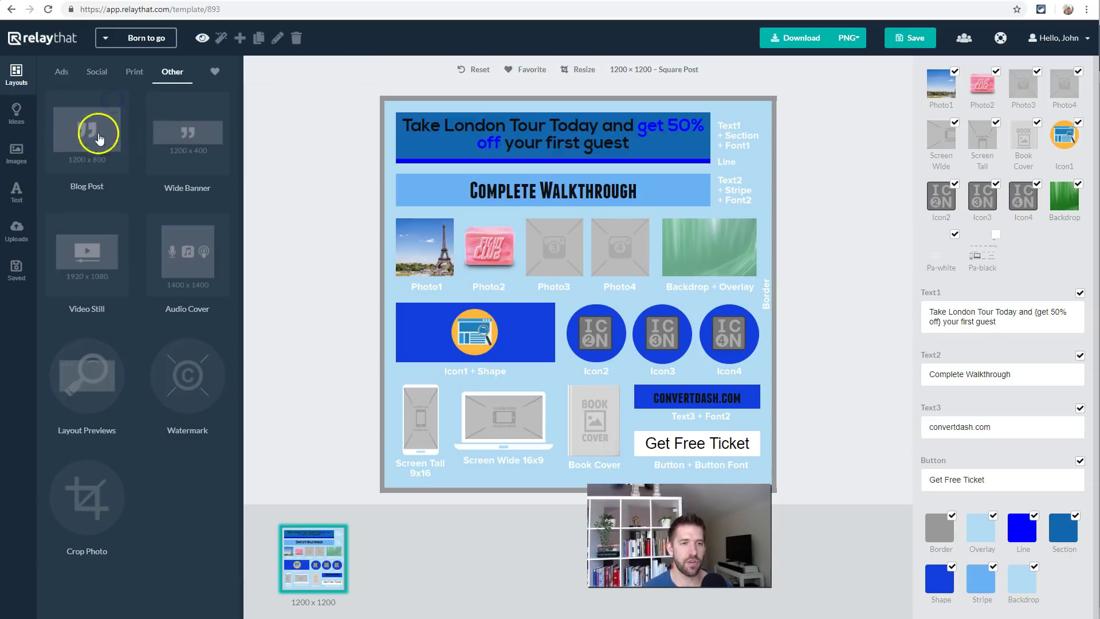
click(88, 147)
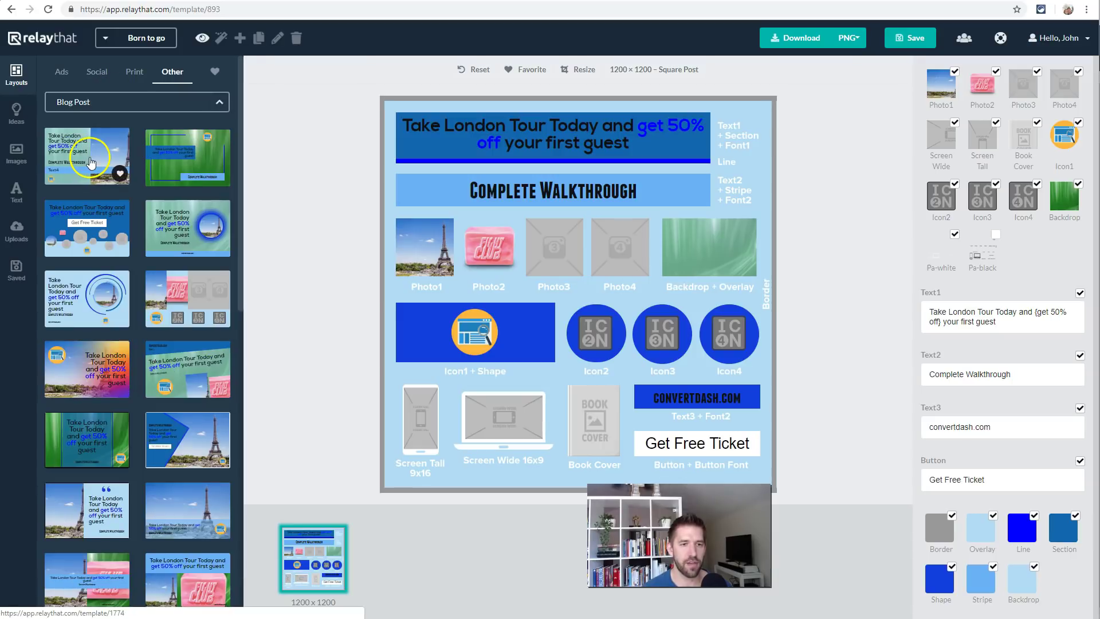
scroll(137, 349, down, 5)
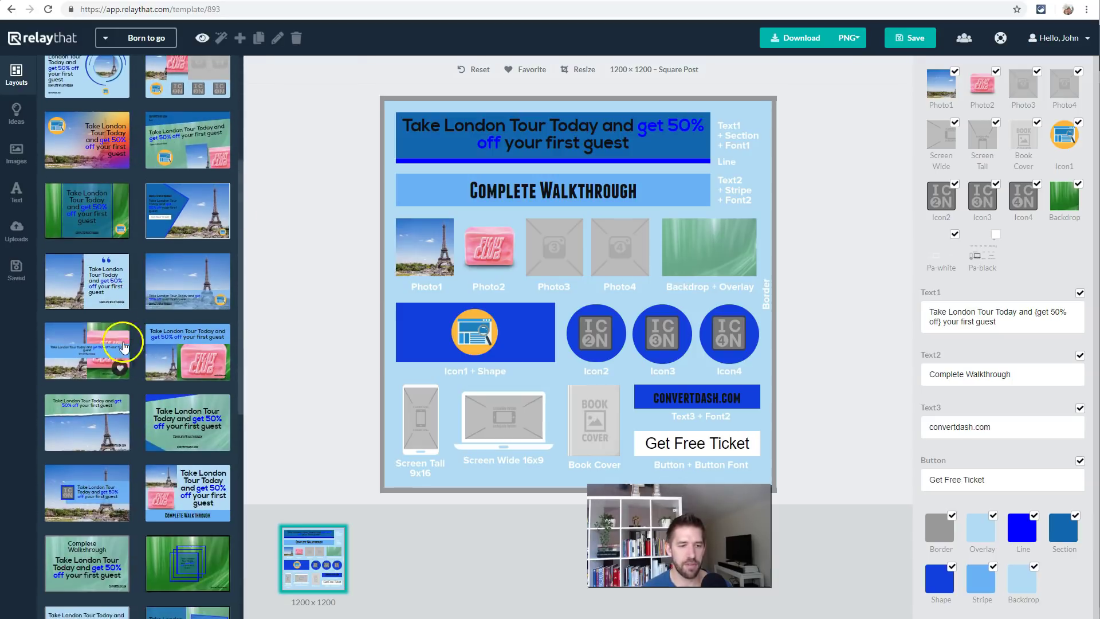
scroll(142, 342, down, 1)
scroll(128, 343, down, 2)
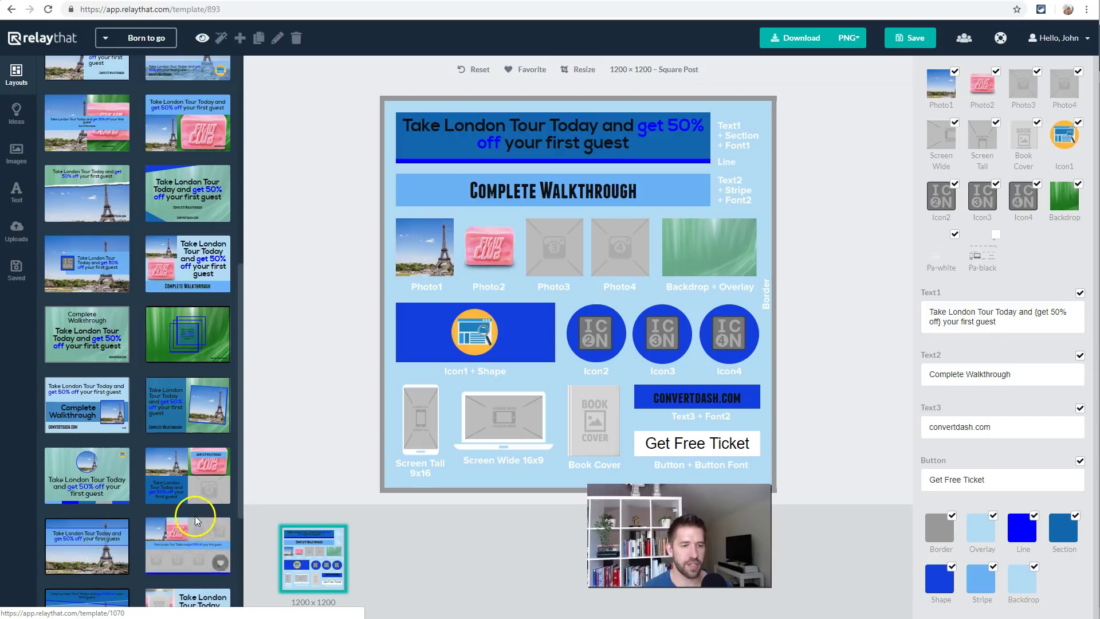
scroll(195, 489, down, 1)
scroll(194, 490, up, 2)
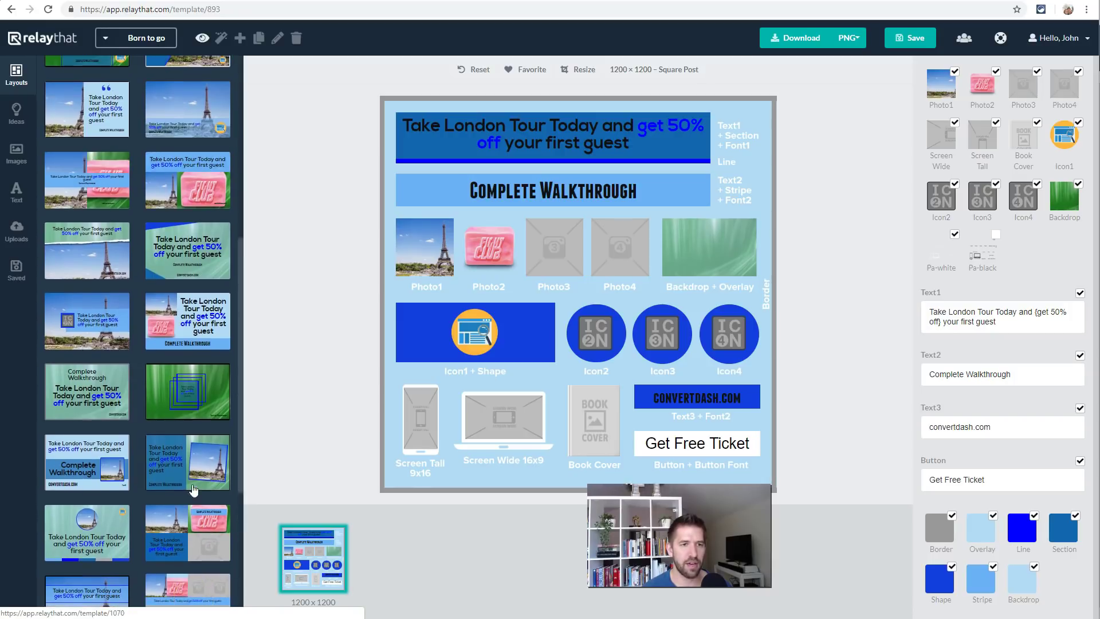
click(84, 330)
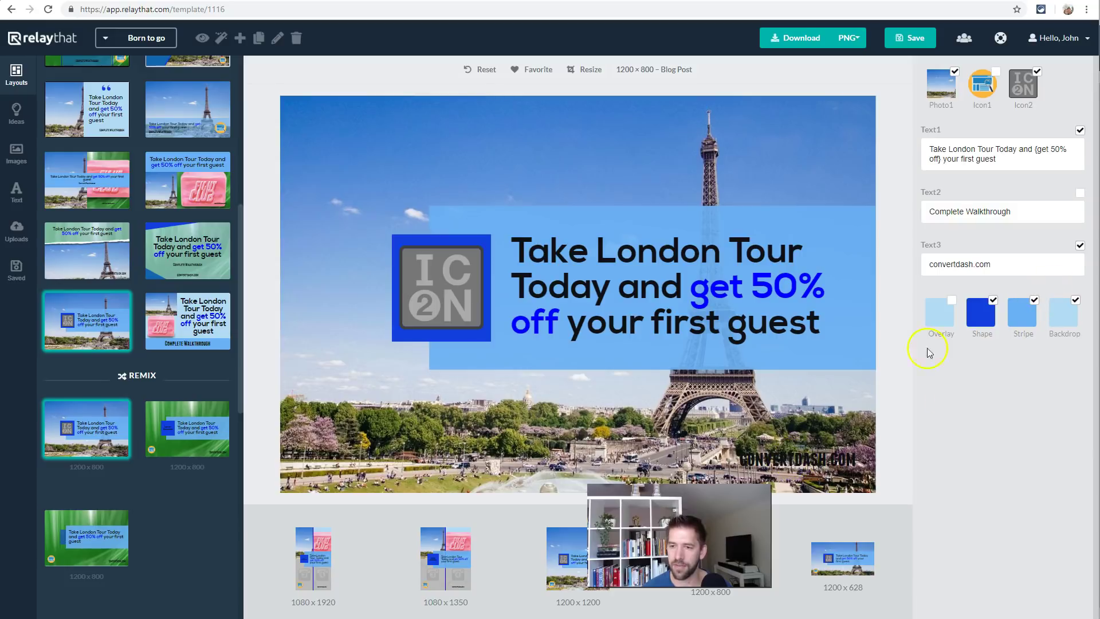
- Nudge the CONVERTDASH.COM text in the lower right and select the background photo
mouse_move(796, 455)
mouse_down()
mouse_move(811, 452)
mouse_move(802, 466)
mouse_up()
click(818, 454)
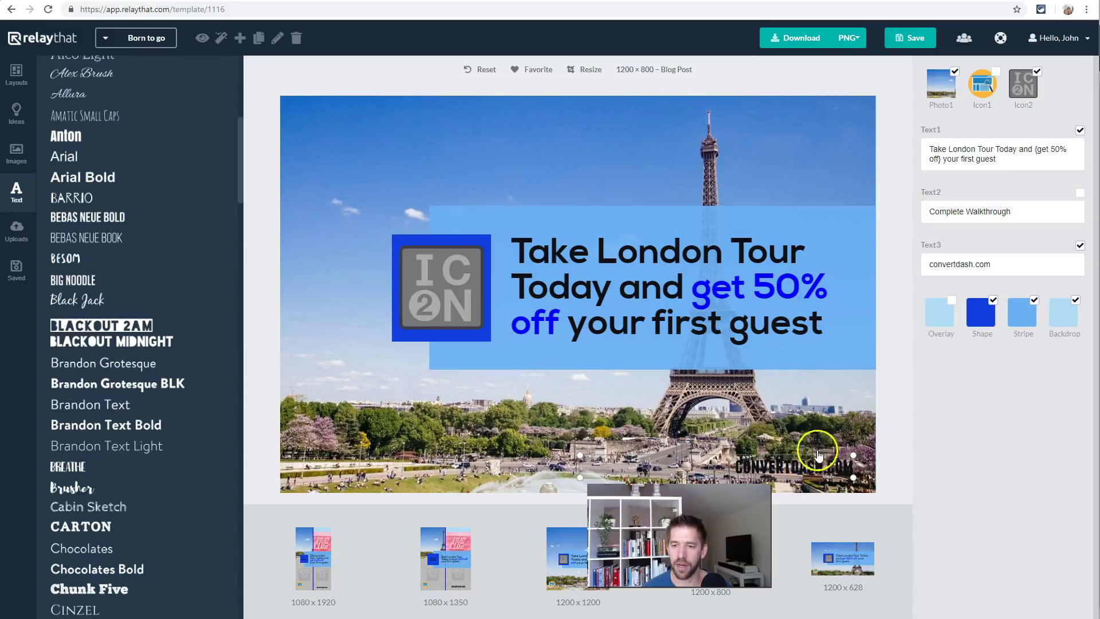
click(697, 401)
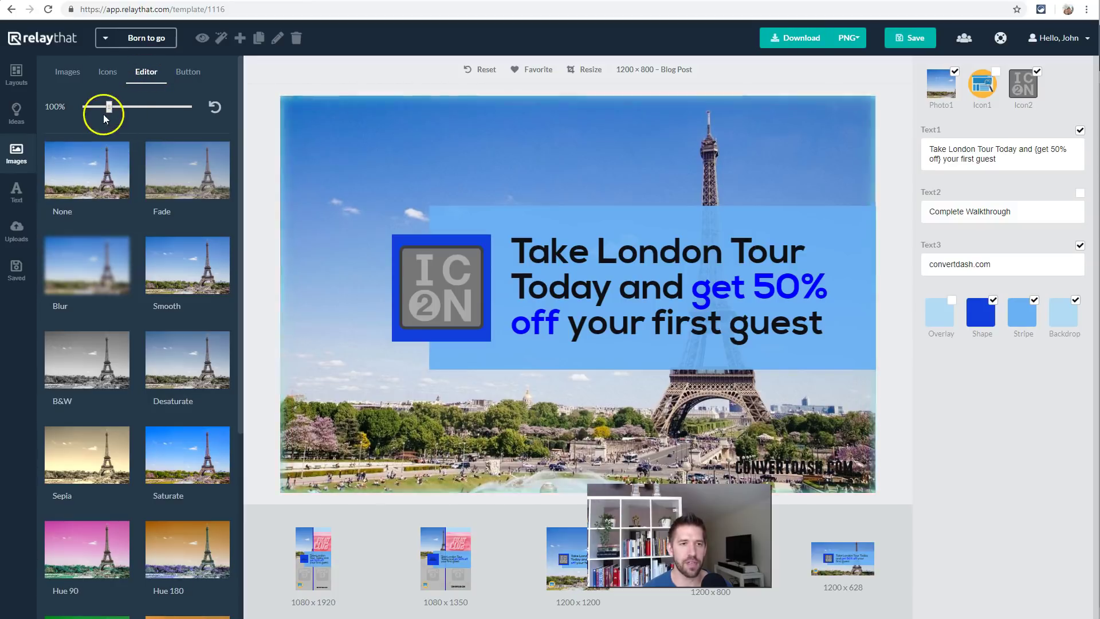
- Try Blur, Sepia and B&W on the Eiffel Tower photo, settle on Fade, and add a pale overlay
mouse_move(105, 117)
mouse_down()
mouse_move(130, 112)
mouse_move(110, 114)
mouse_up()
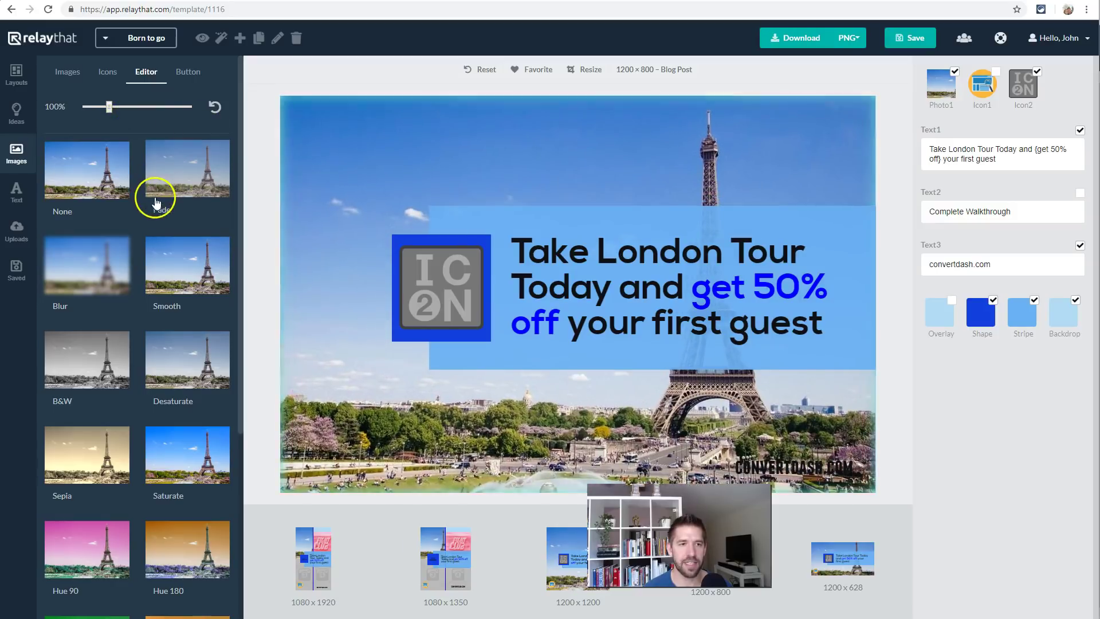
click(87, 279)
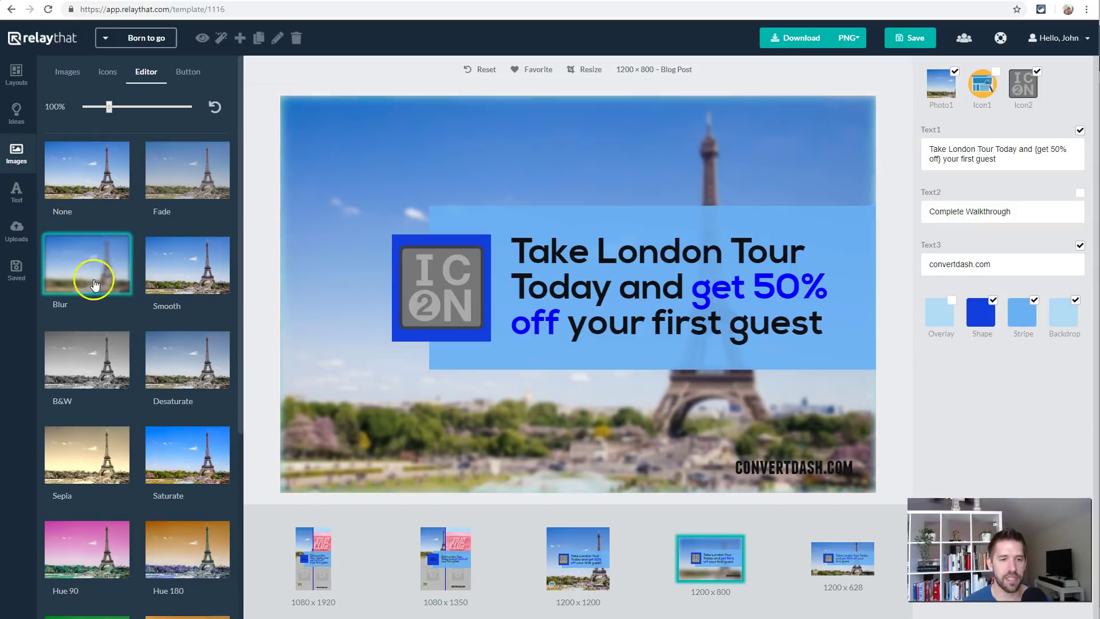
scroll(111, 240, down, 2)
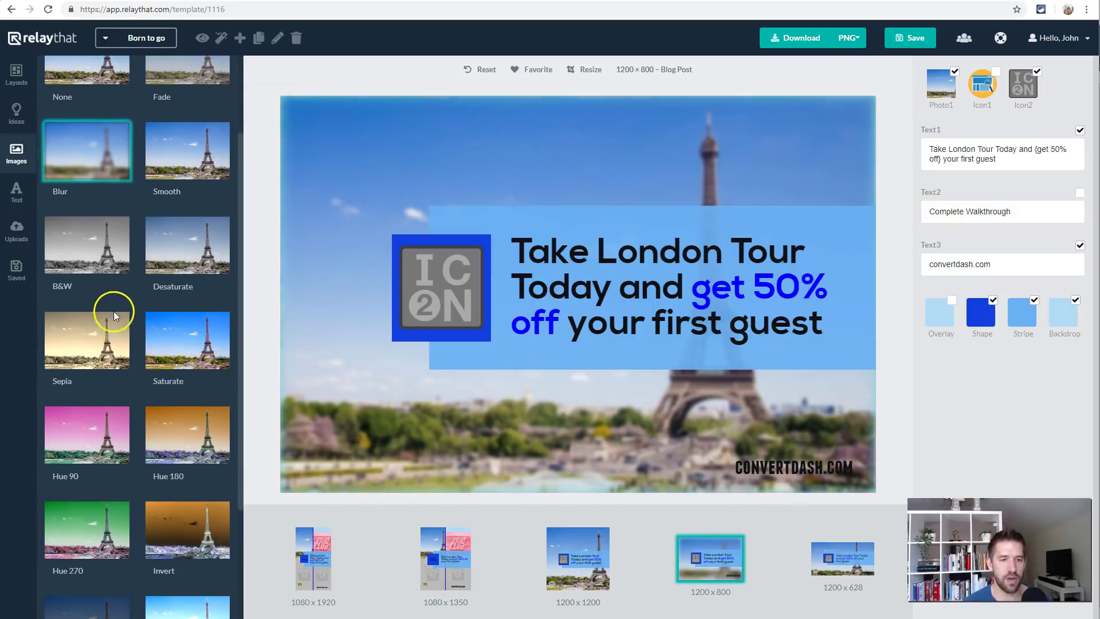
click(75, 352)
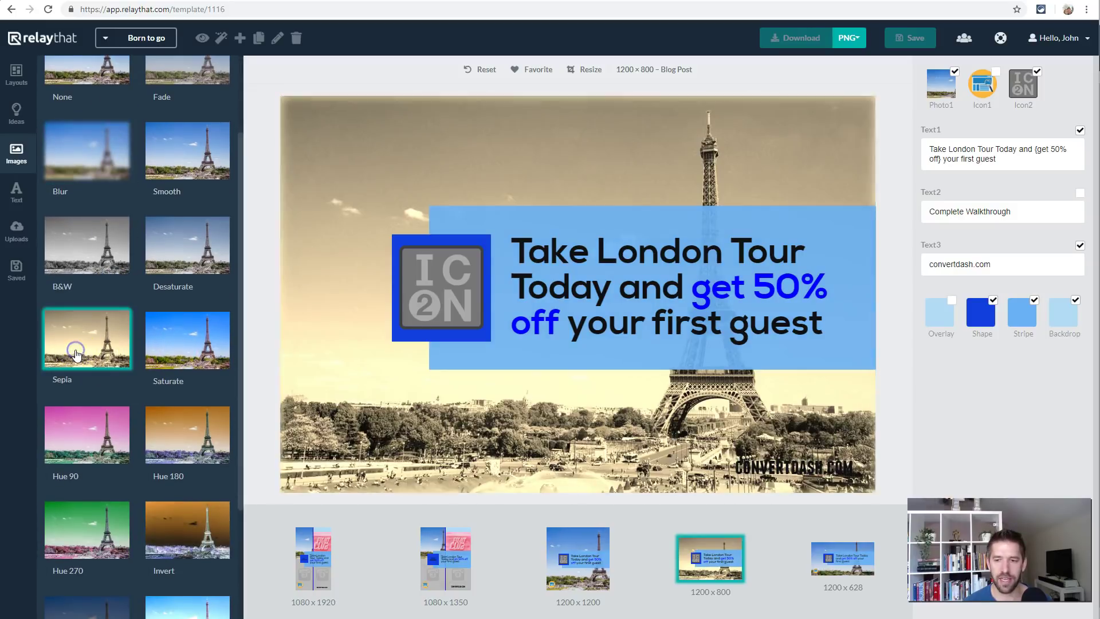
click(95, 249)
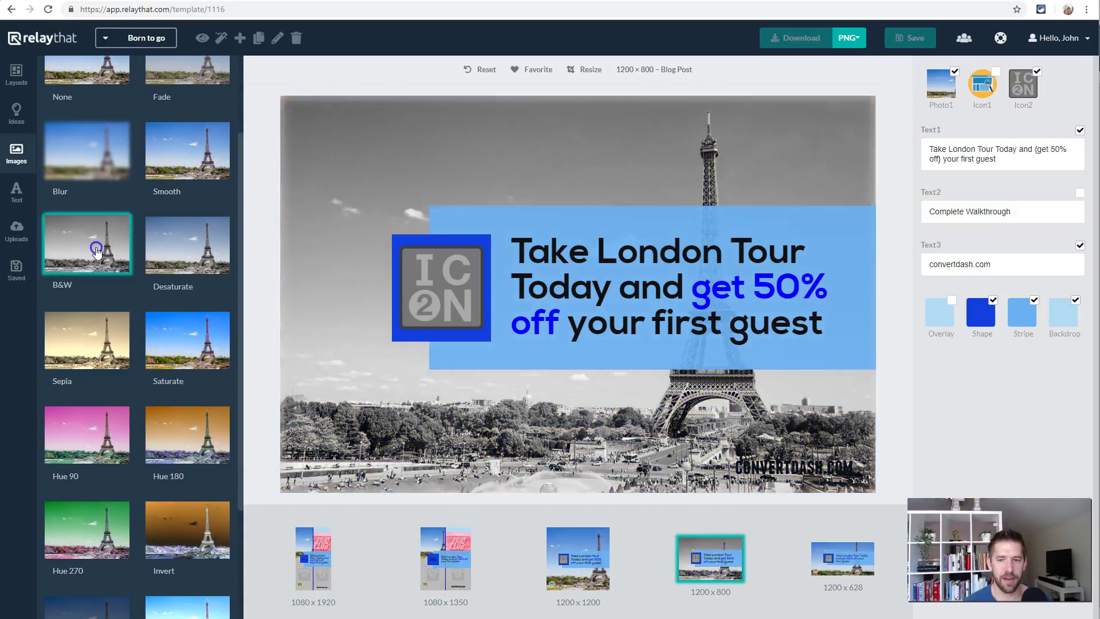
scroll(118, 418, down, 3)
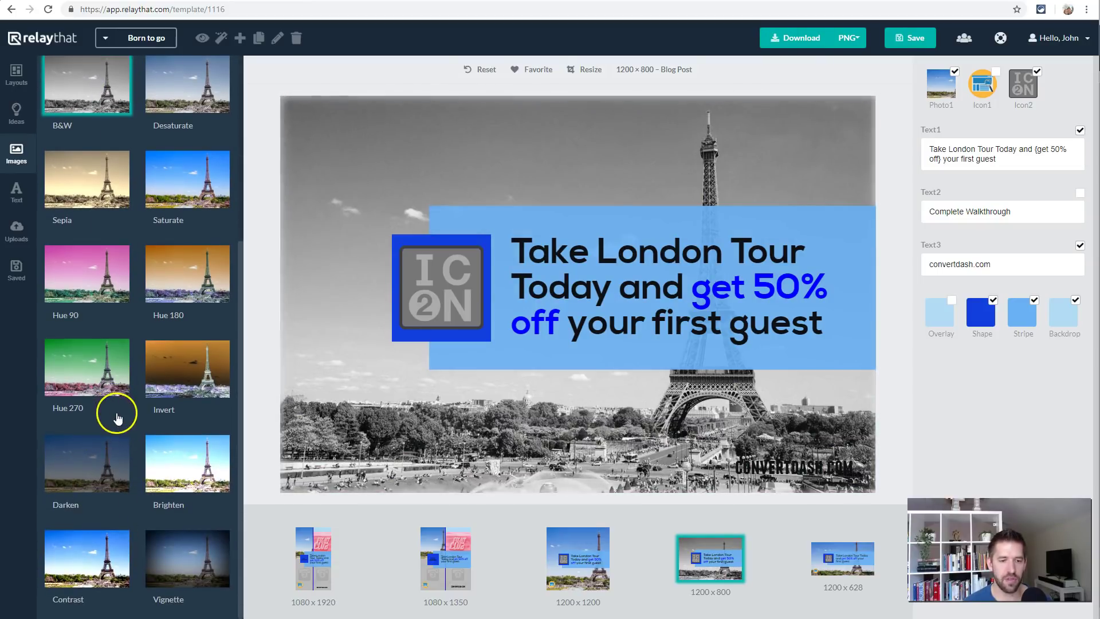
scroll(117, 401, up, 2)
scroll(122, 395, up, 3)
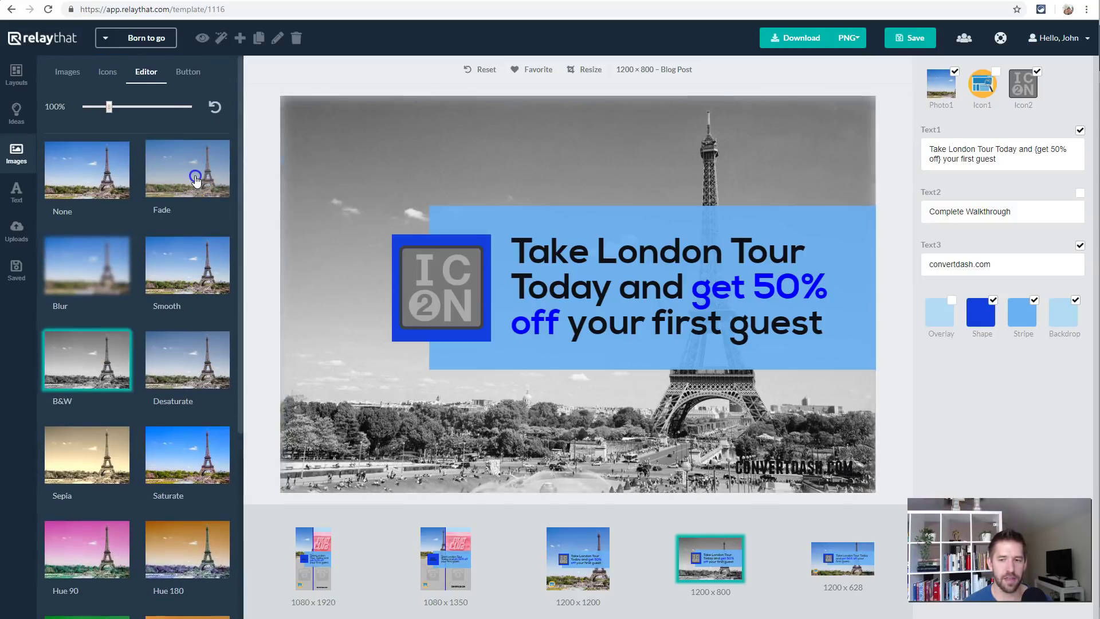
click(195, 181)
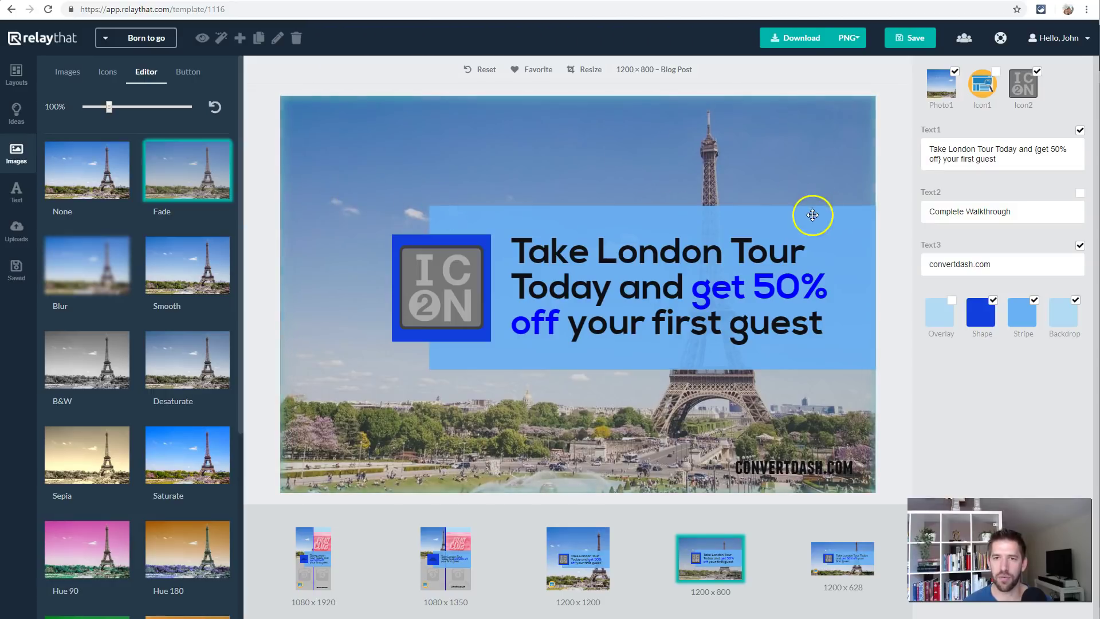
click(952, 301)
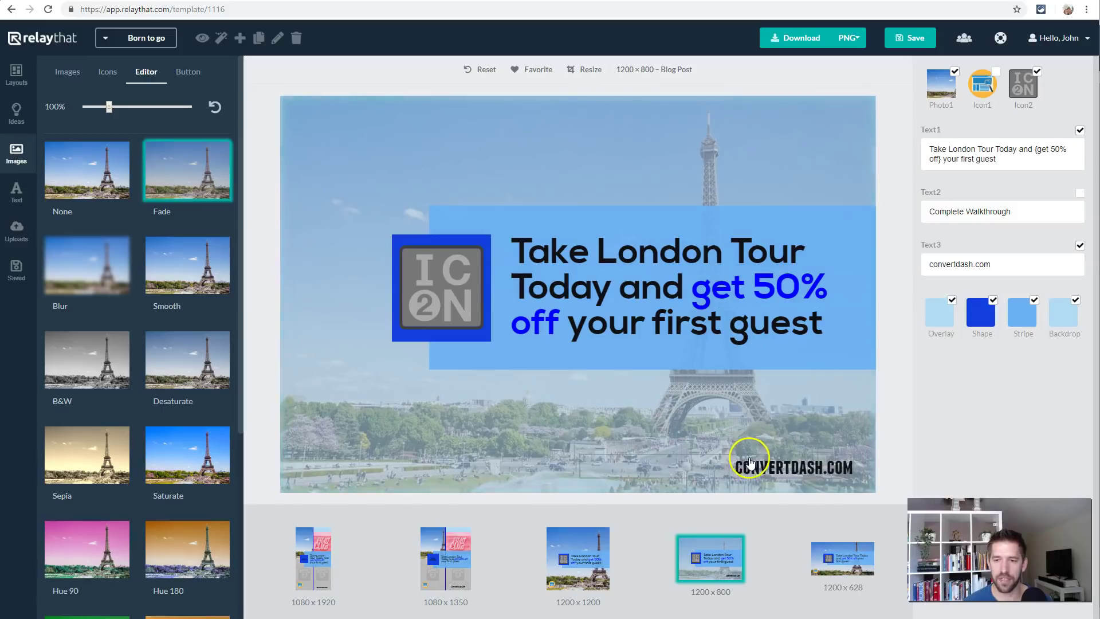
click(897, 442)
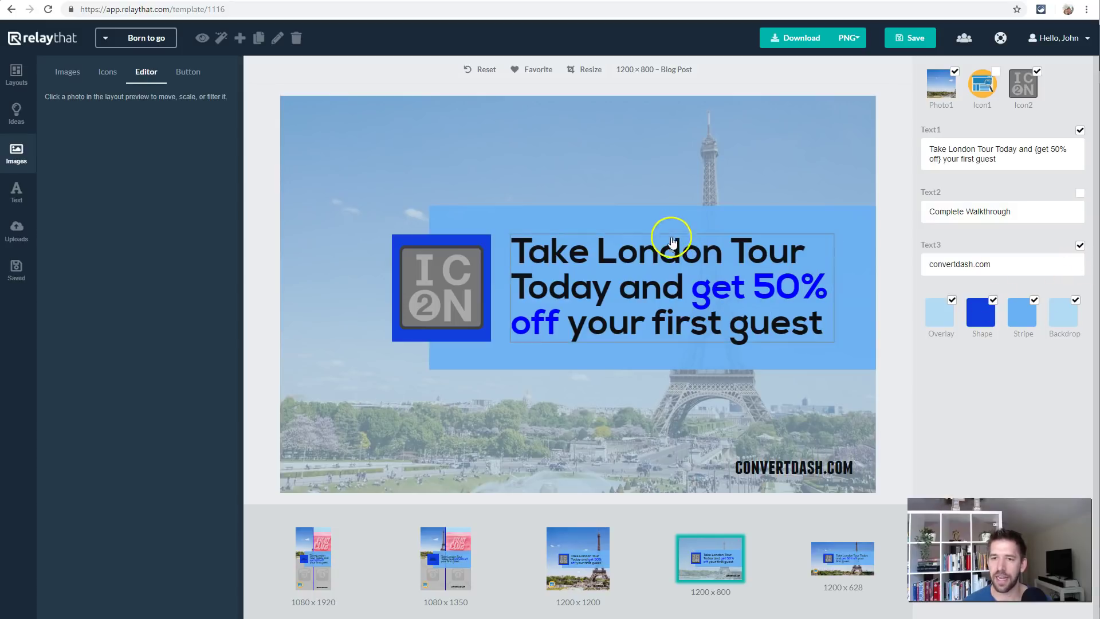
- Change the headline stripe colour from light blue to the orange preset
click(1036, 301)
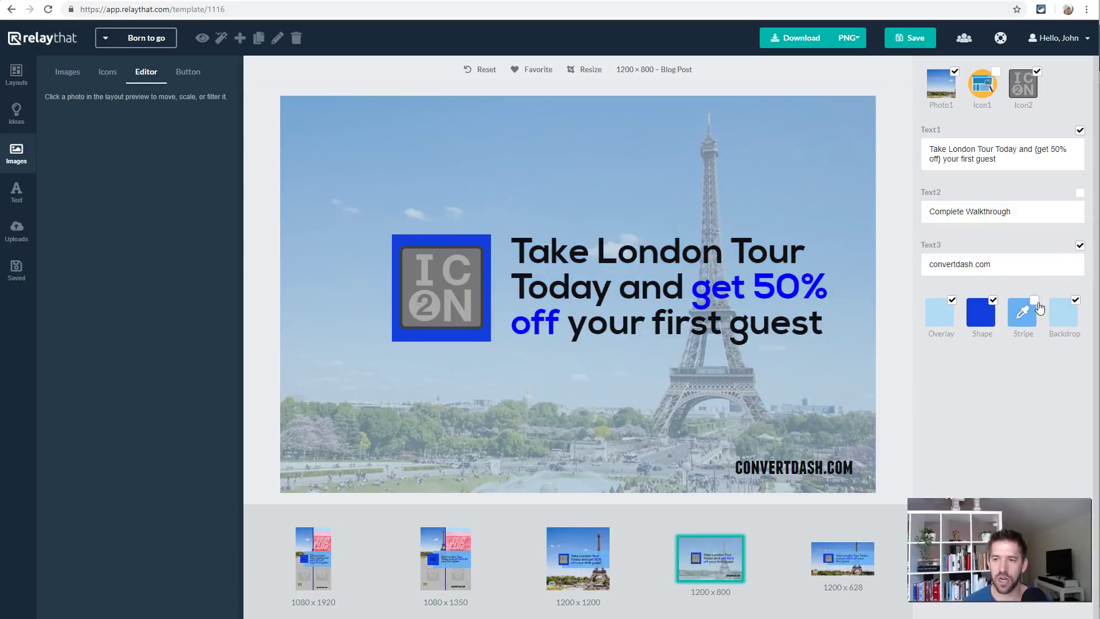
click(1035, 301)
click(1034, 300)
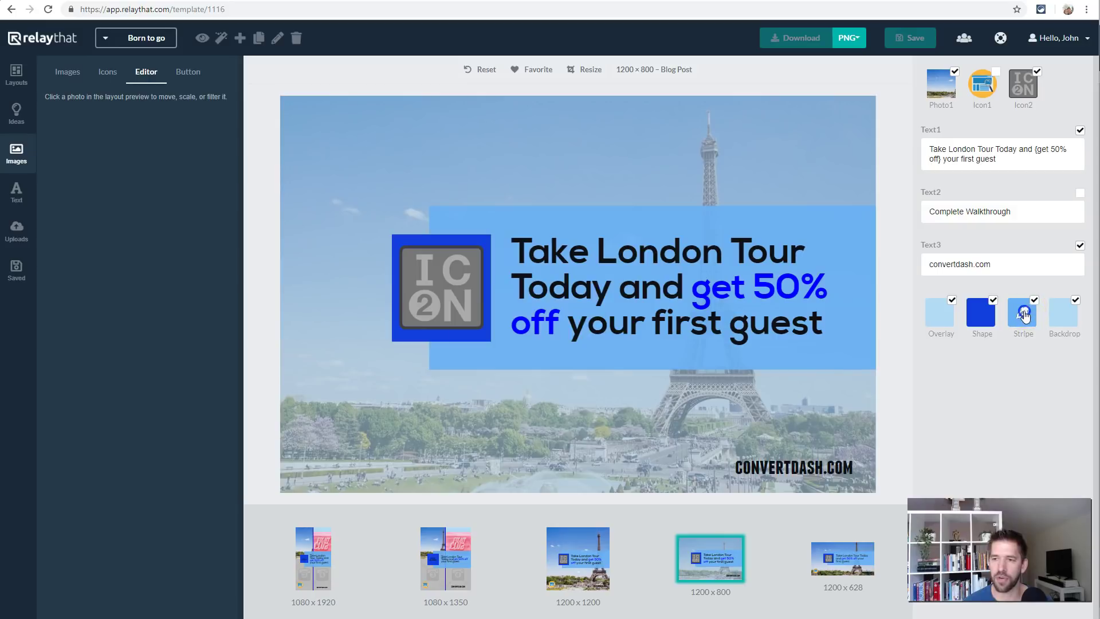
click(1035, 301)
click(1024, 314)
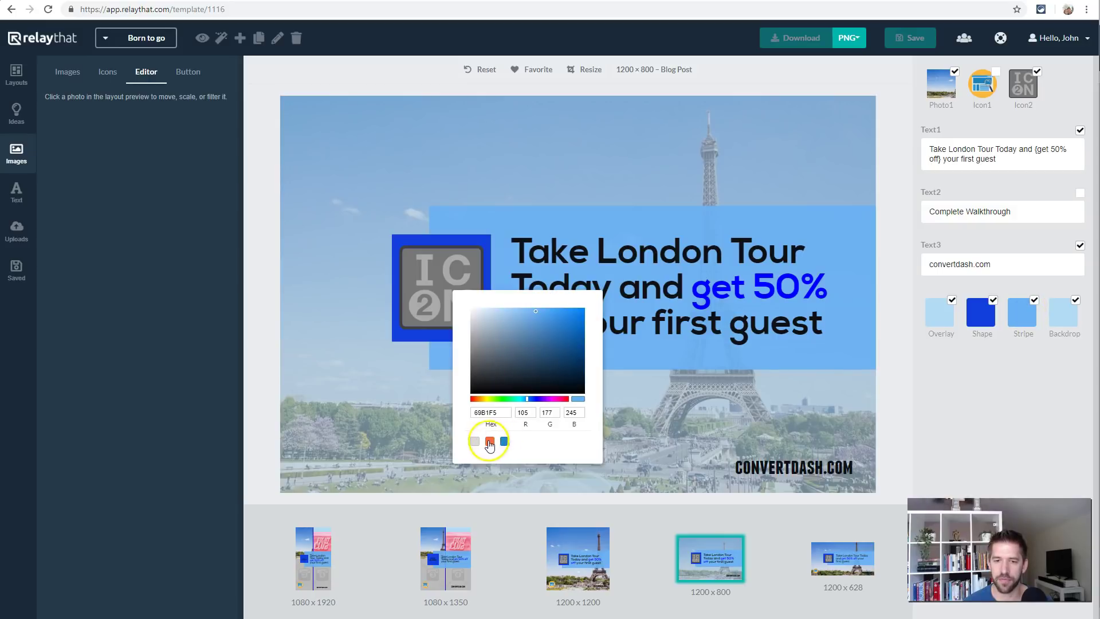
click(488, 441)
click(645, 446)
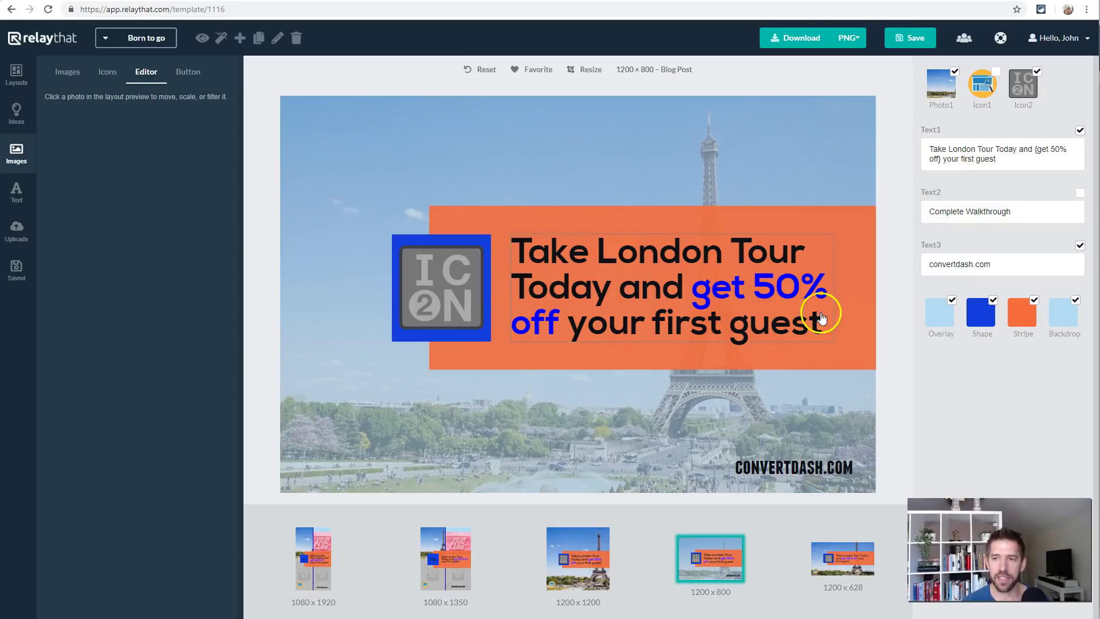
- Select the placeholder icon, show Icon2 again, and search the icon library for 'airplane'
click(433, 288)
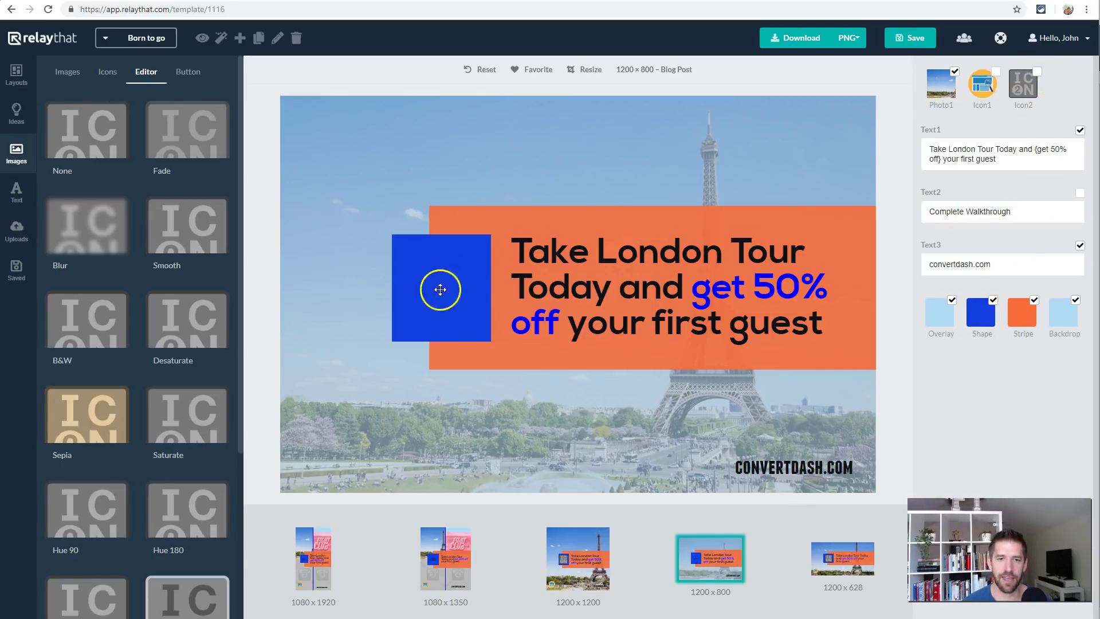
click(1037, 72)
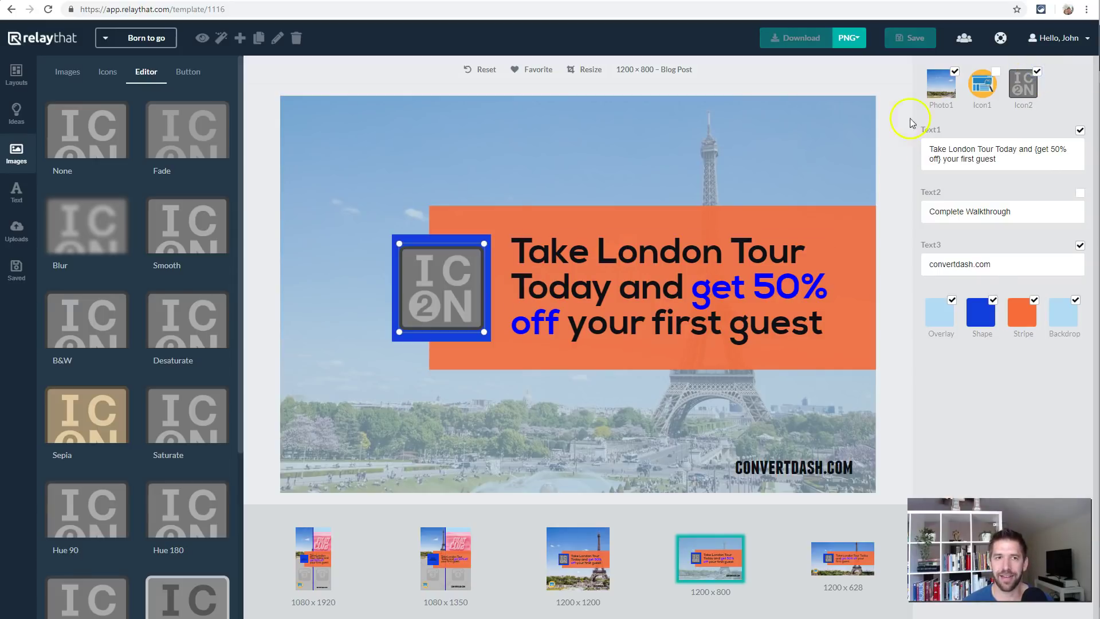
click(94, 74)
click(94, 102)
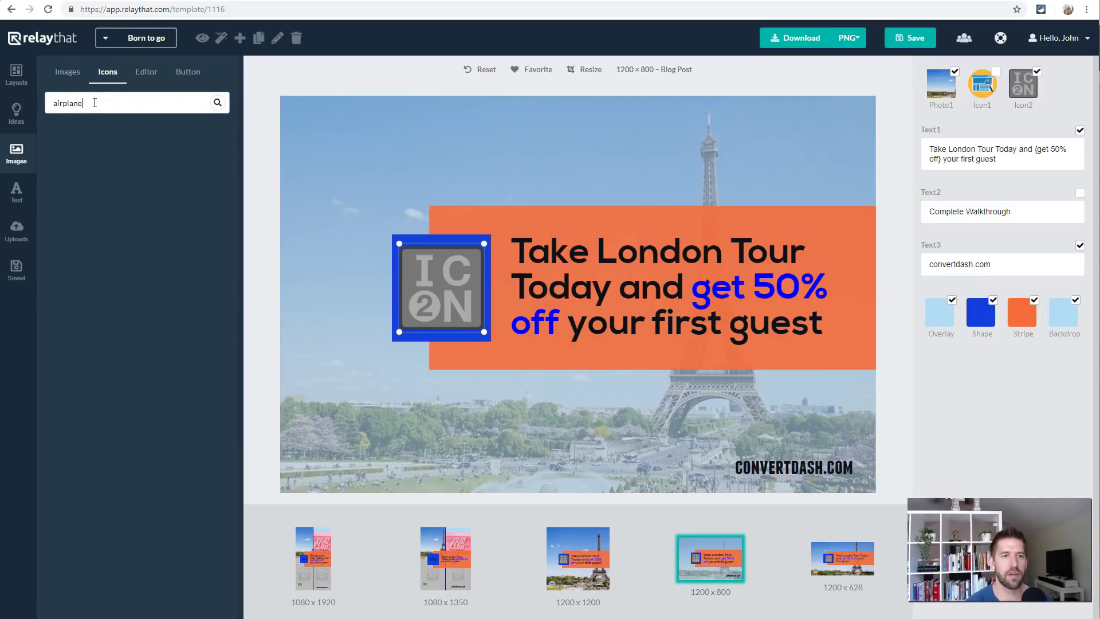
key(Return)
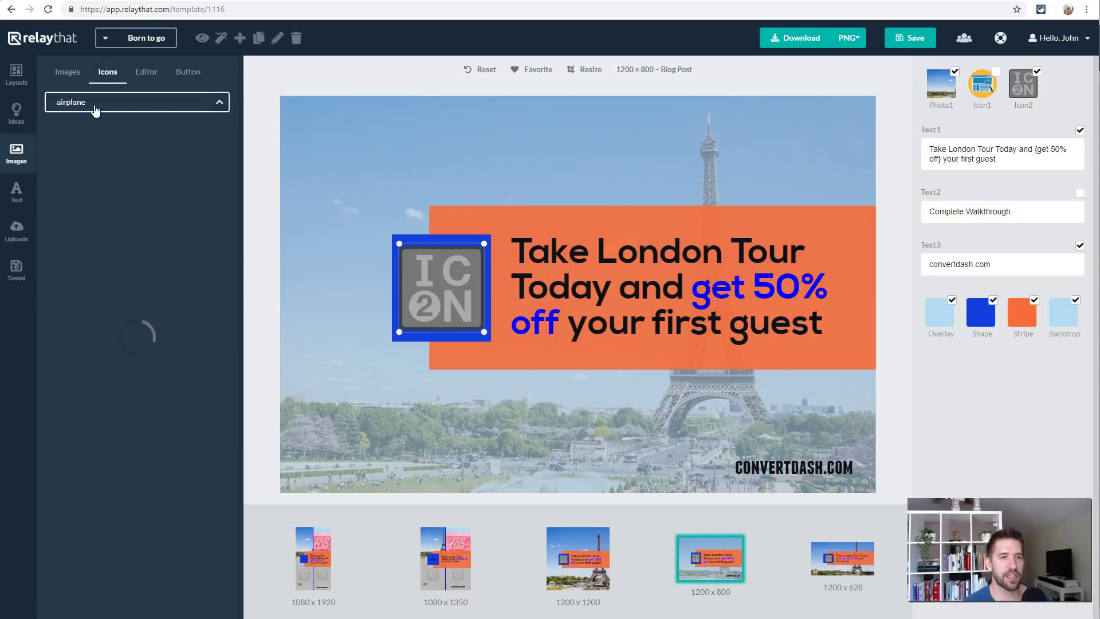
- Drag the paper-plane icon from the airplane results into the blue square beside the headline
mouse_move(166, 184)
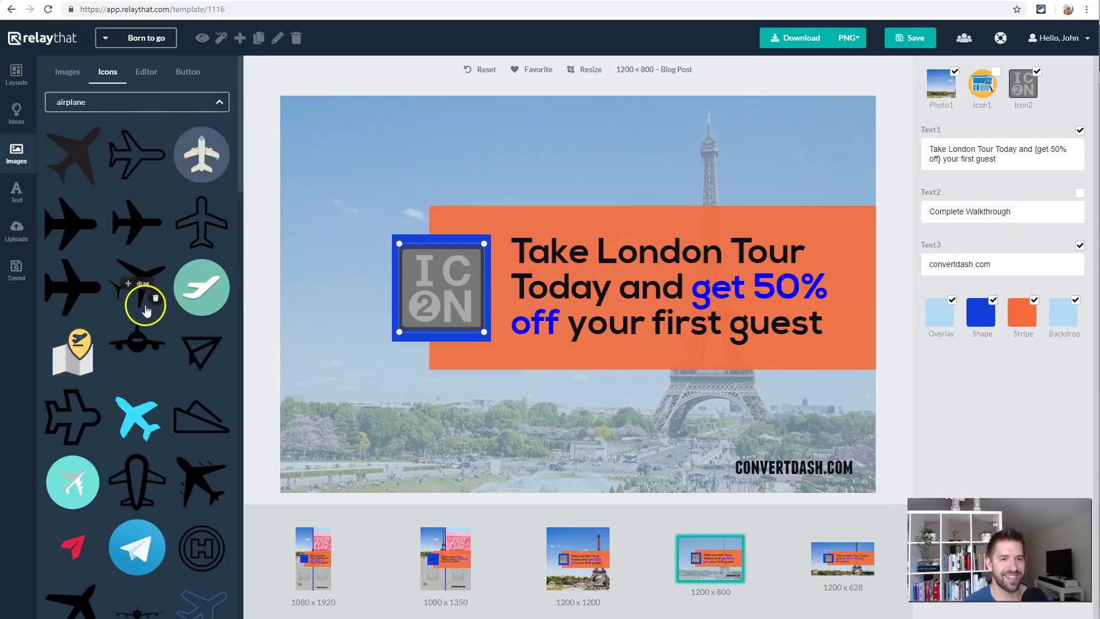
scroll(170, 299, down, 8)
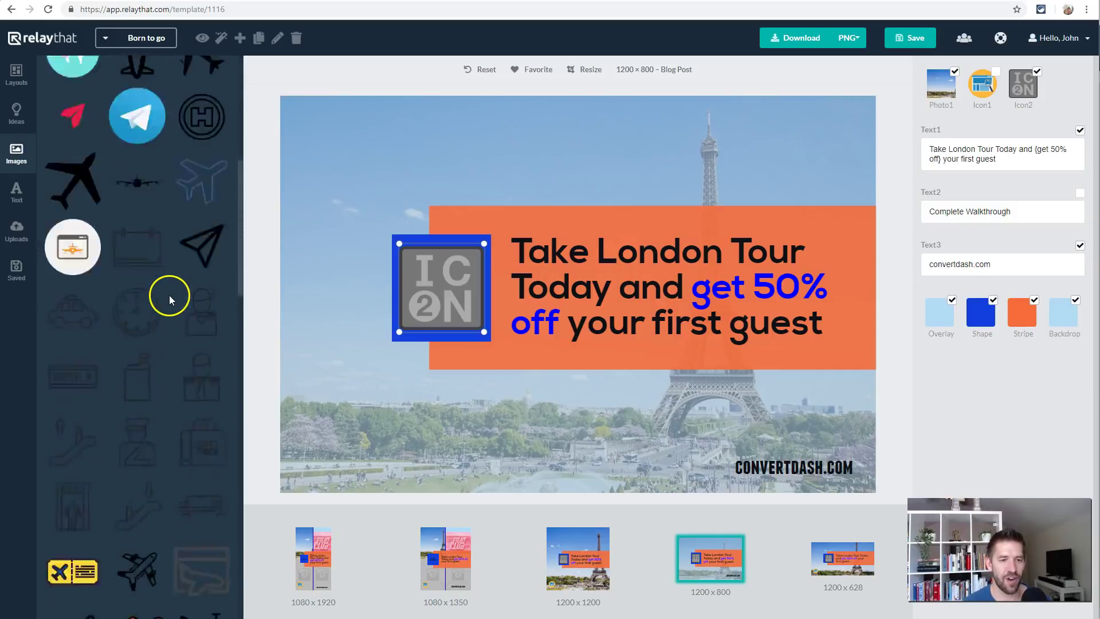
scroll(170, 294, down, 15)
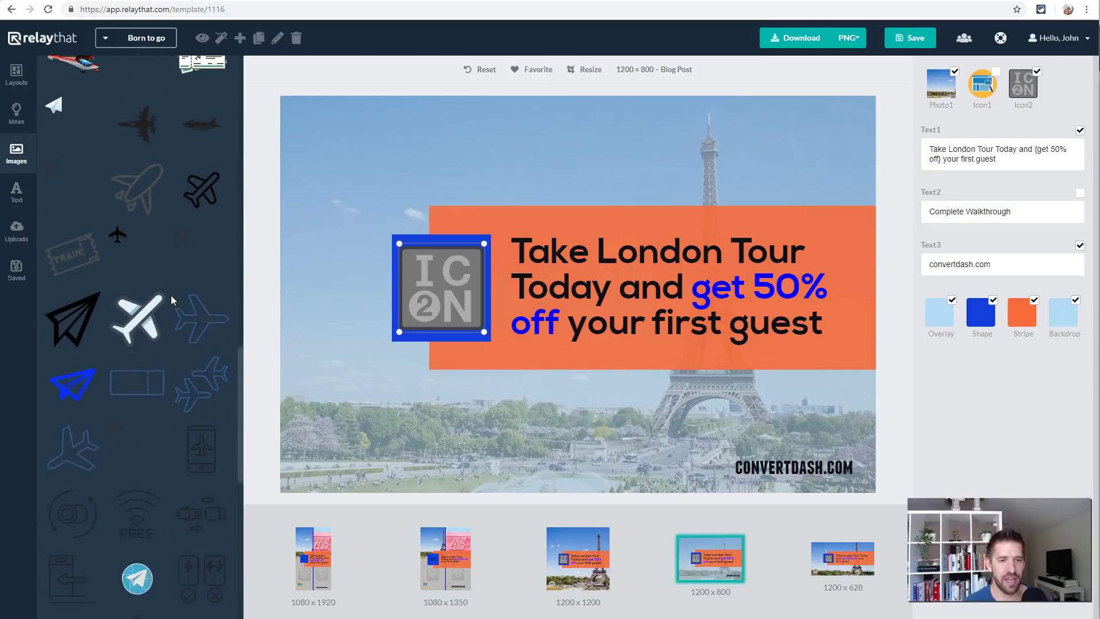
scroll(171, 298, down, 6)
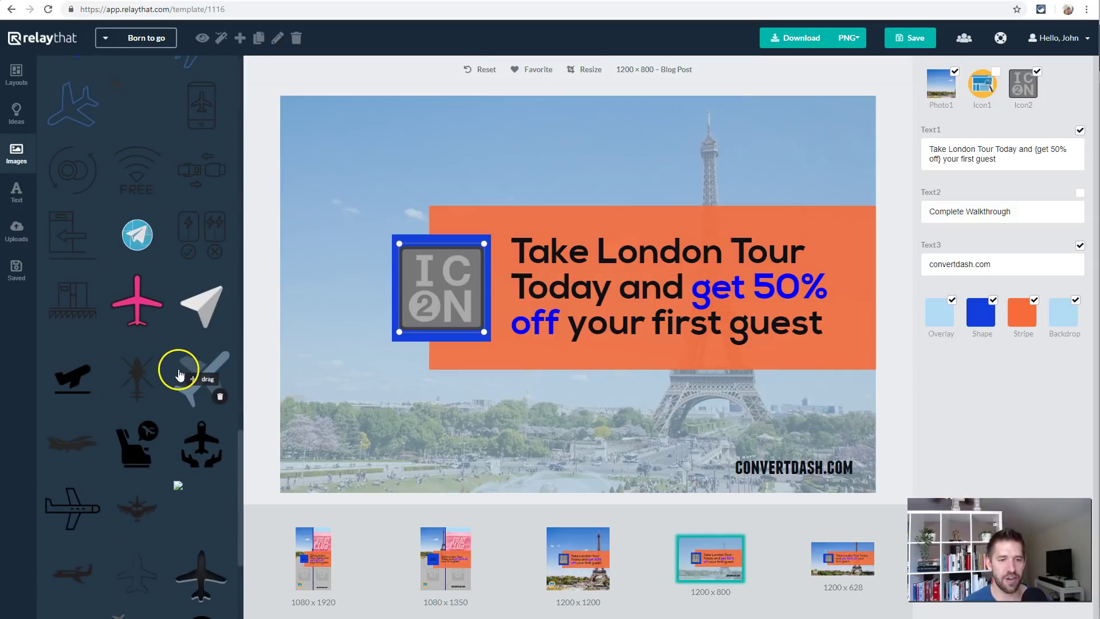
scroll(132, 495, down, 3)
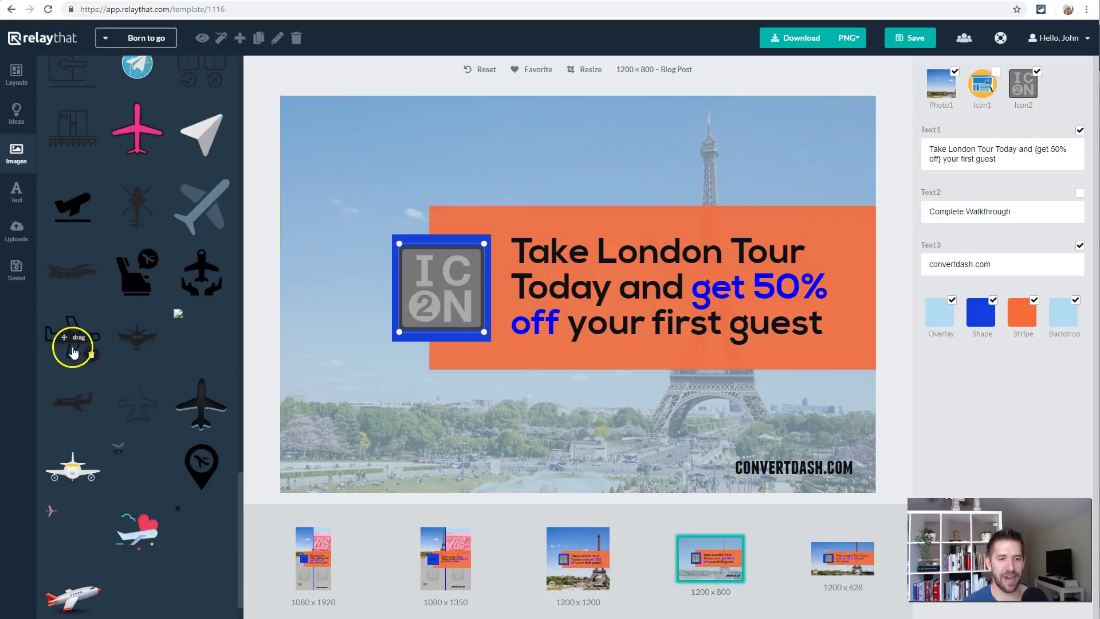
drag(202, 133, 329, 228)
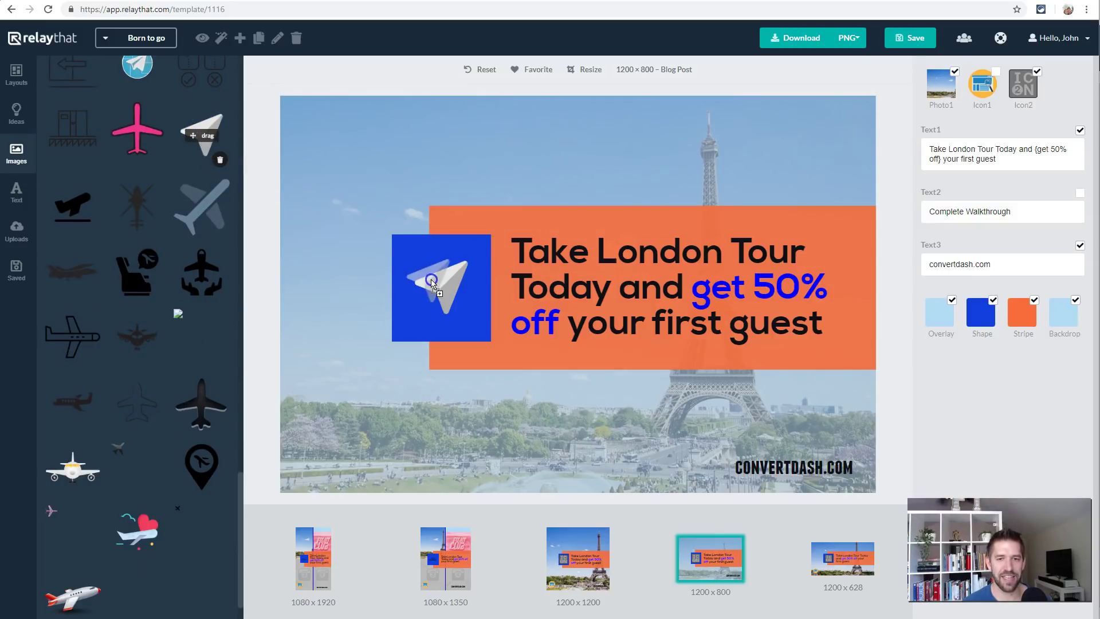
click(596, 438)
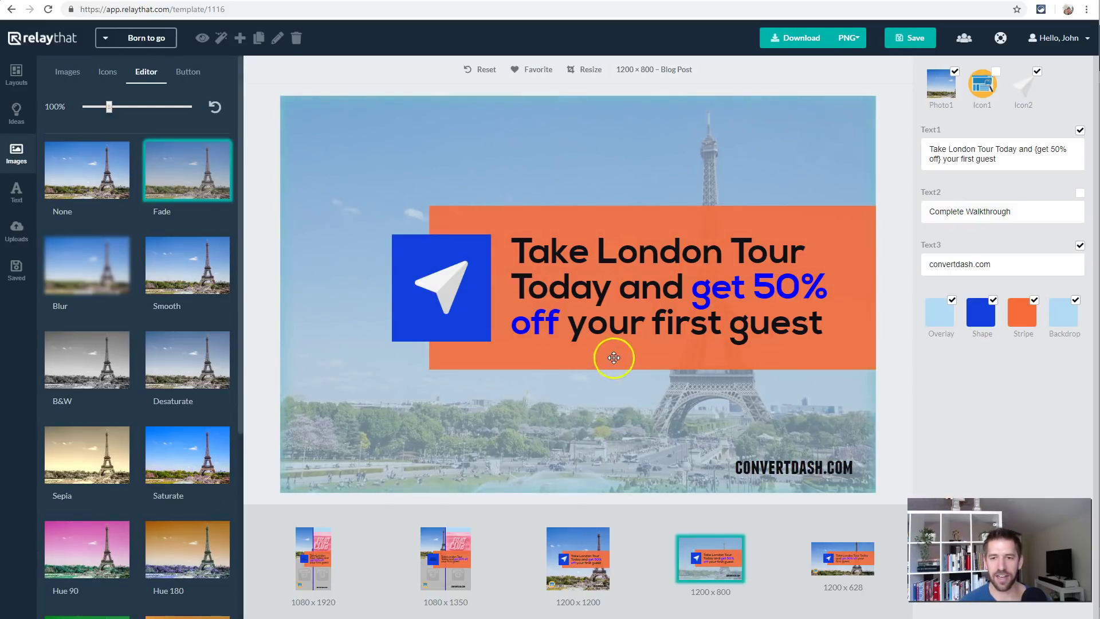
- Replace the headline with 'Essential tips for new France Travellers' and switch on the Complete Walkthrough subtitle
click(645, 279)
triple_click(1010, 162)
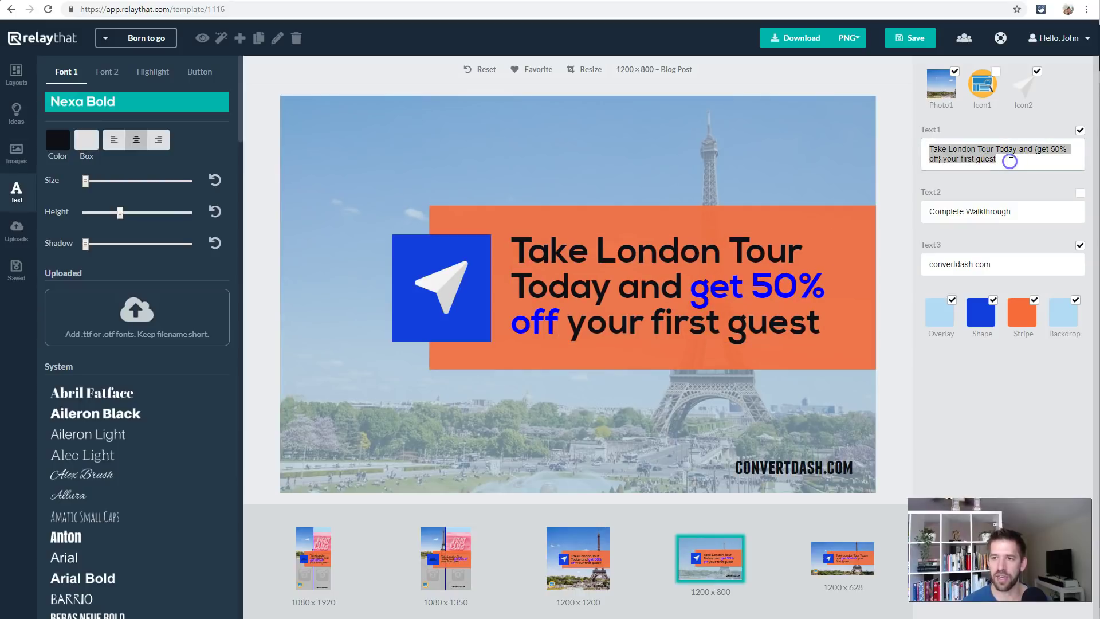
text(E)
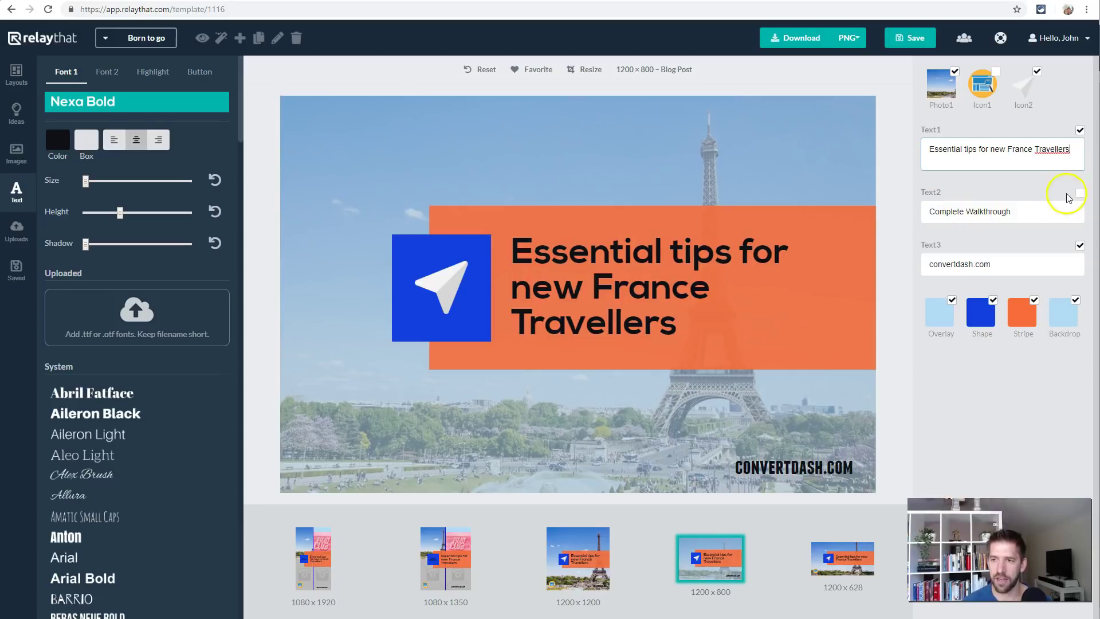
click(944, 212)
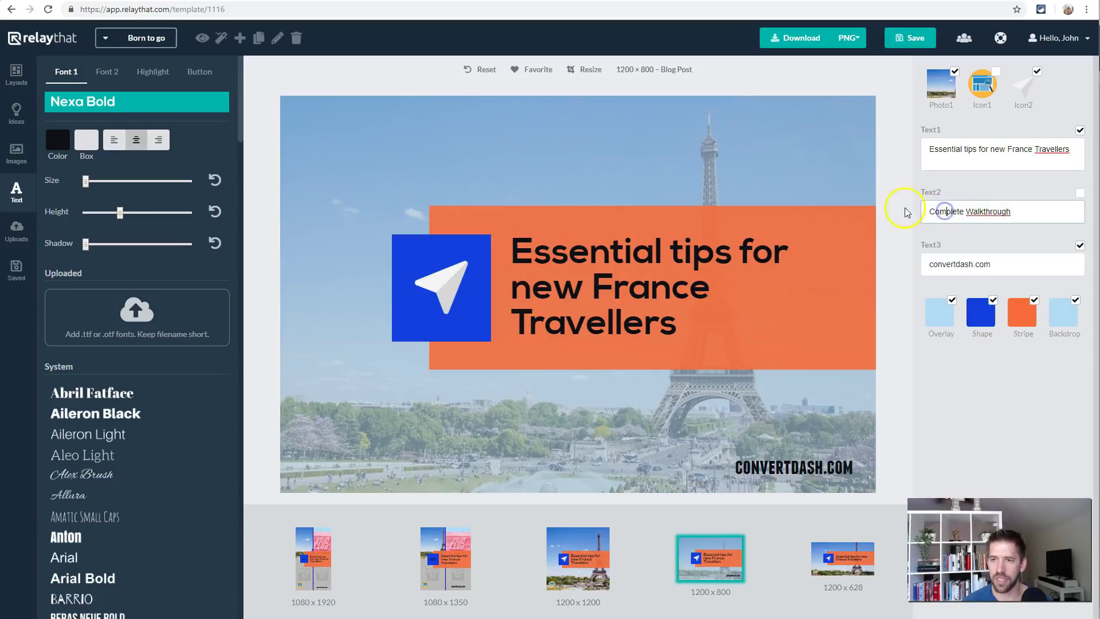
click(1080, 194)
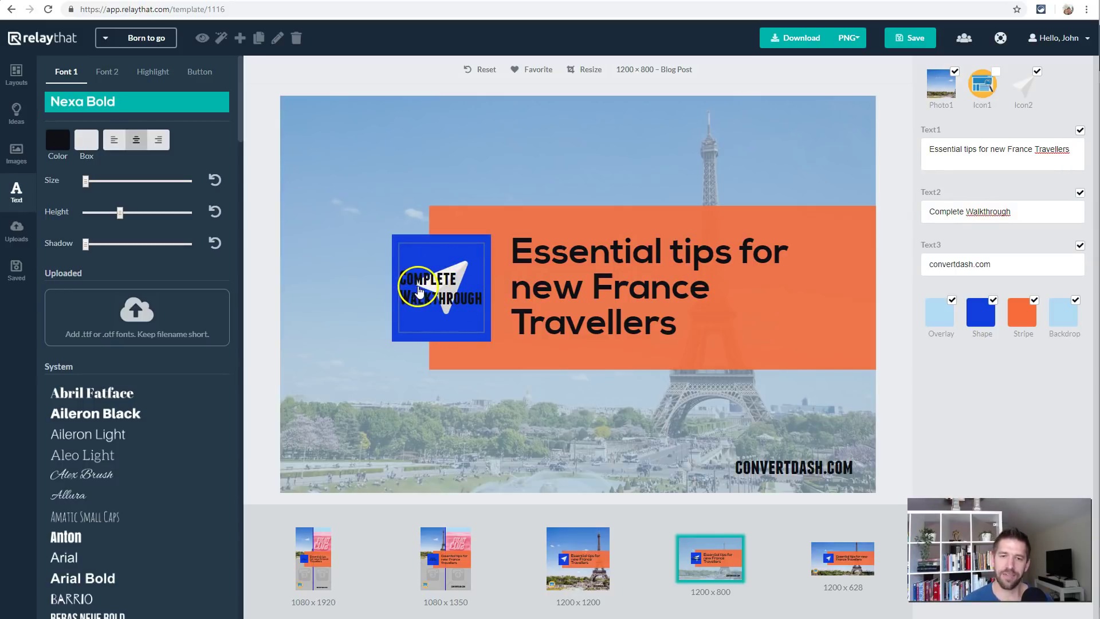
- Move the Complete Walkthrough subtitle under the headline and wrap its text in brackets for blue highlighting
click(1078, 193)
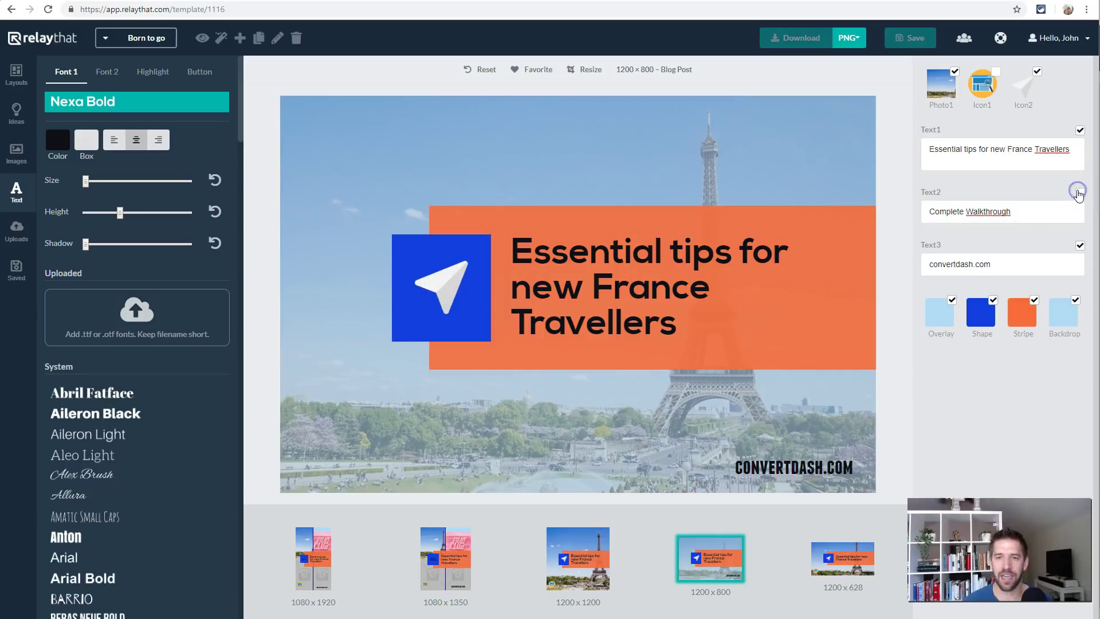
click(1079, 193)
click(441, 290)
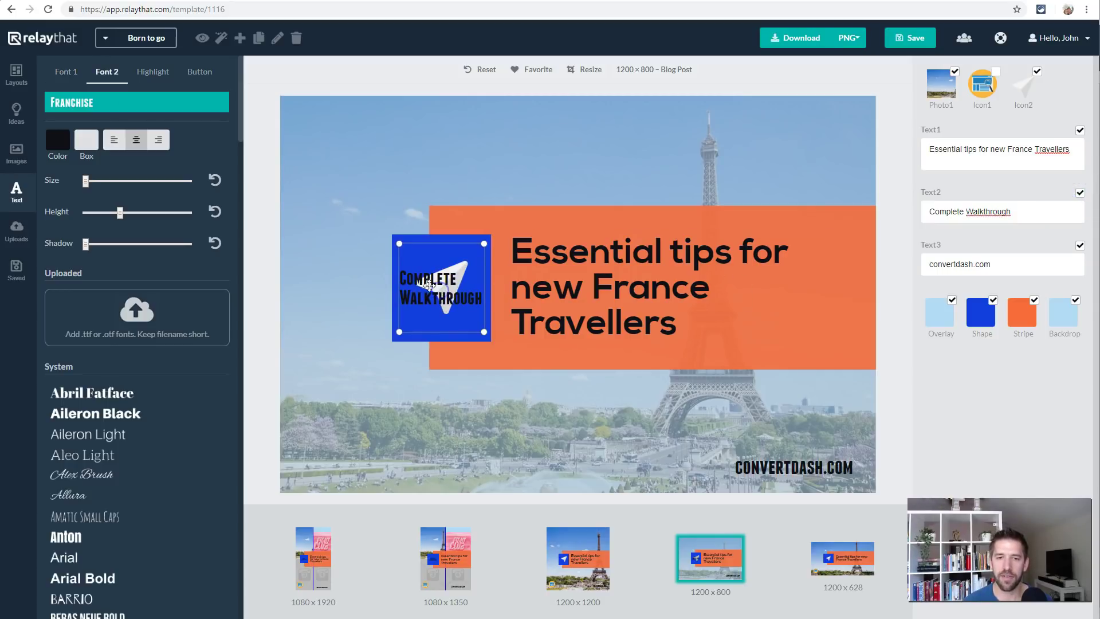
drag(441, 289, 701, 378)
click(993, 185)
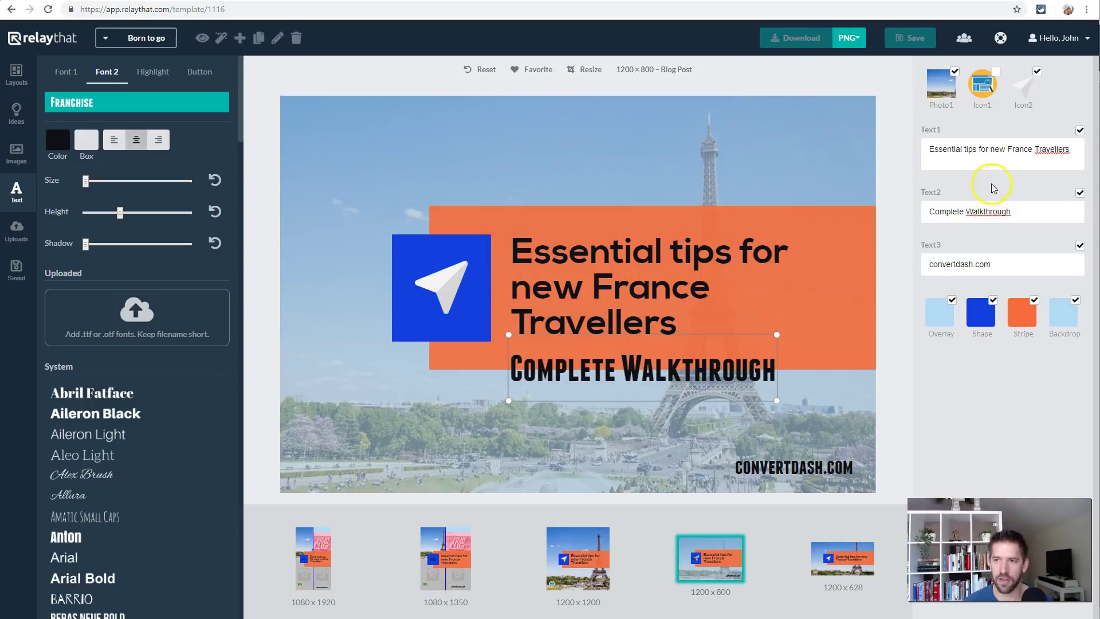
click(924, 212)
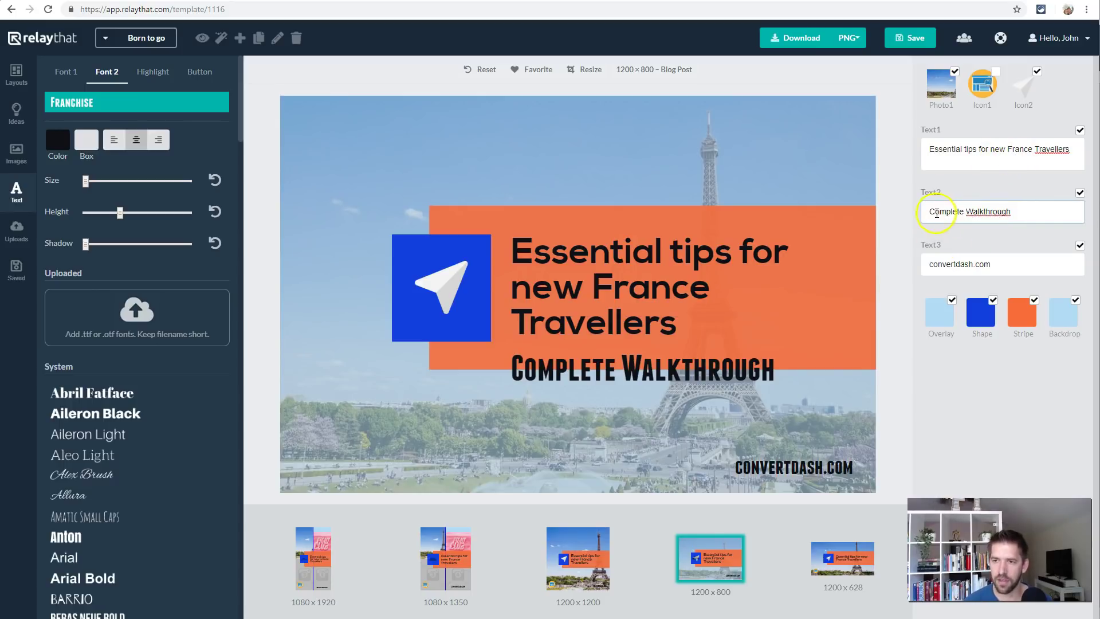
text({)
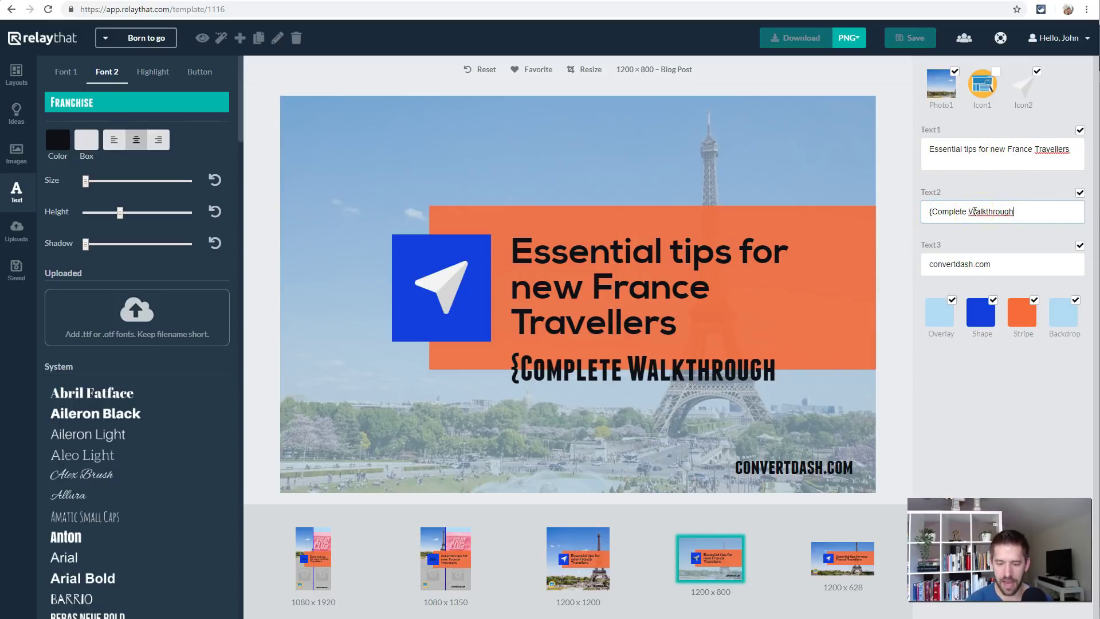
click(380, 437)
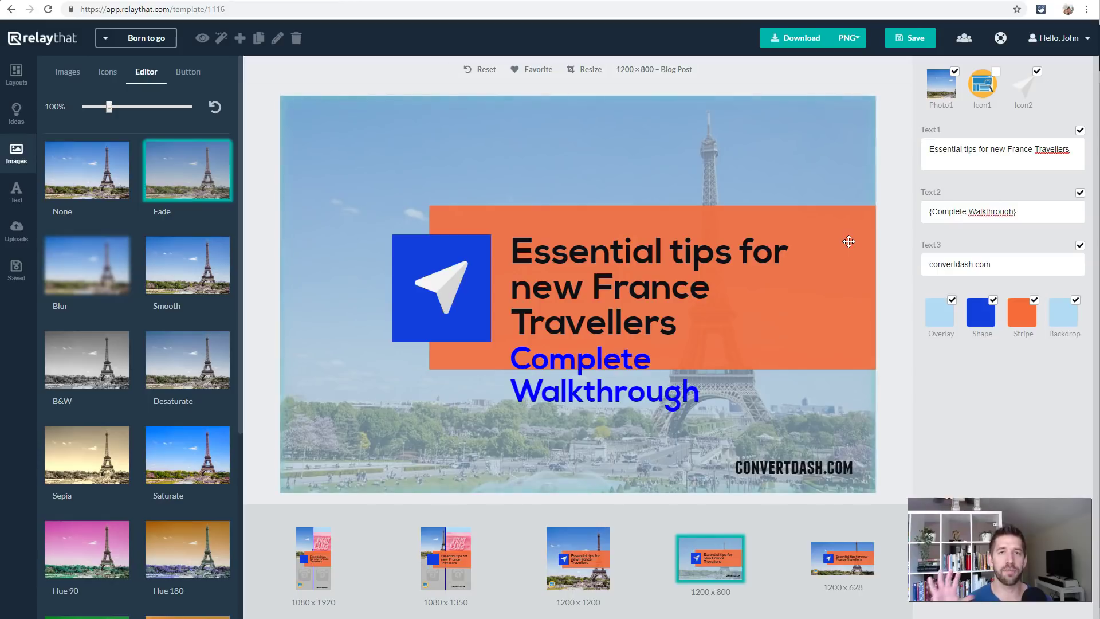
- Switch to the 1080 x 1920 Vertical Story version and turn off the Photo3 and Photo4 placeholders
click(900, 209)
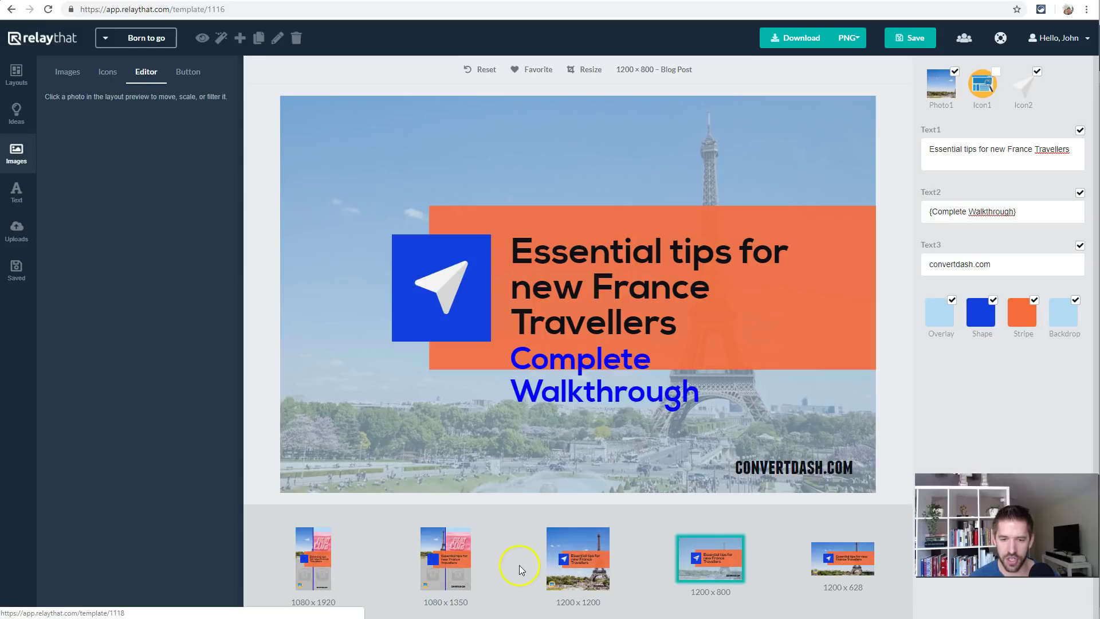
click(585, 71)
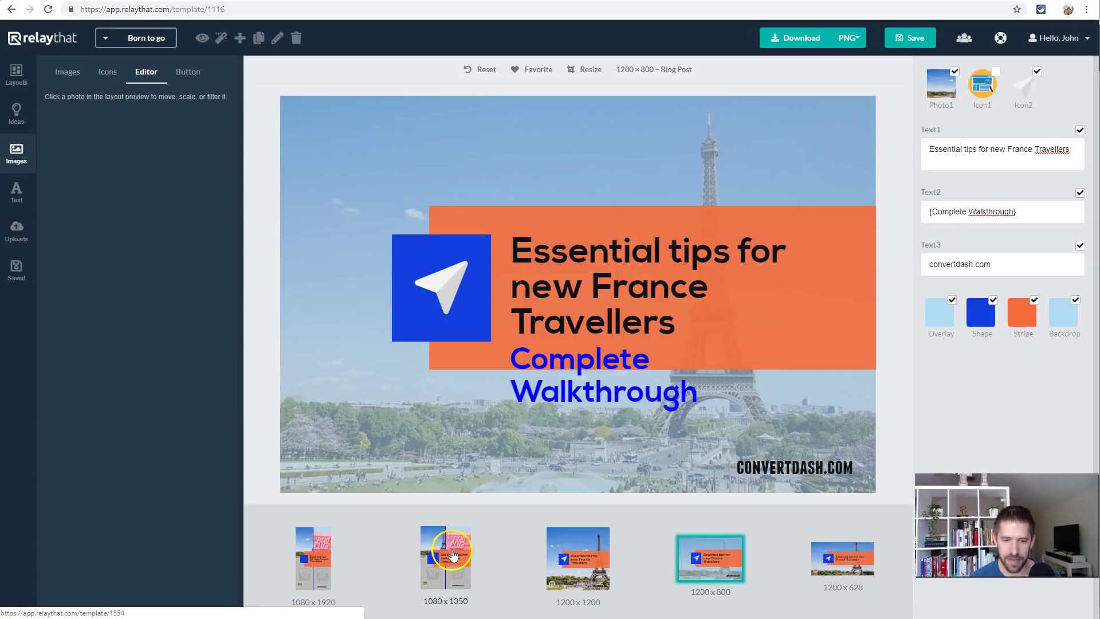
click(312, 557)
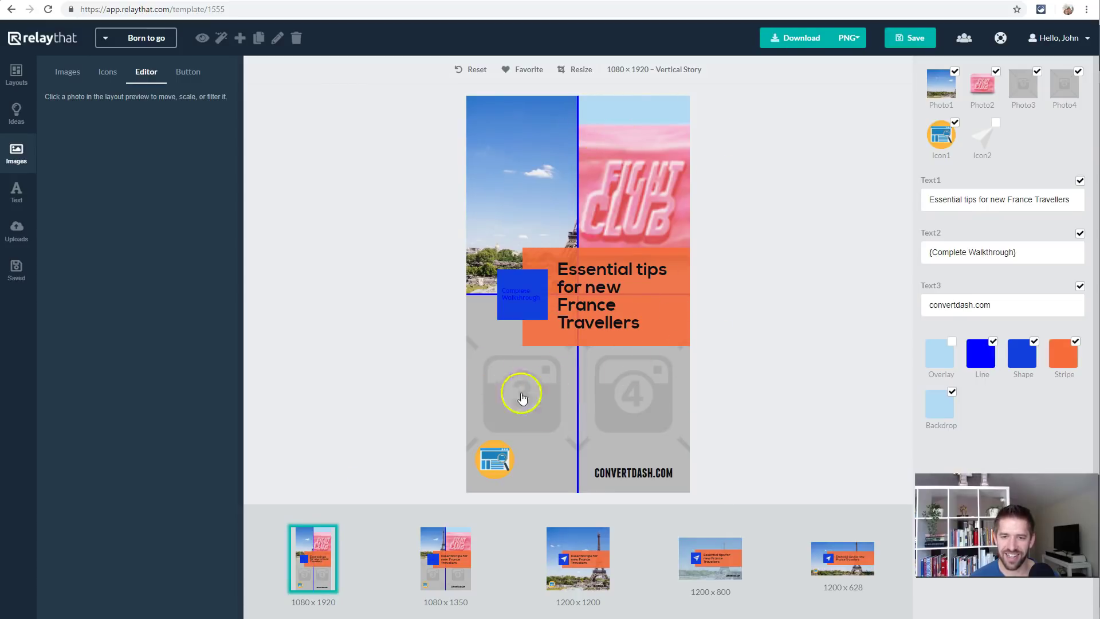
click(1037, 72)
click(1079, 73)
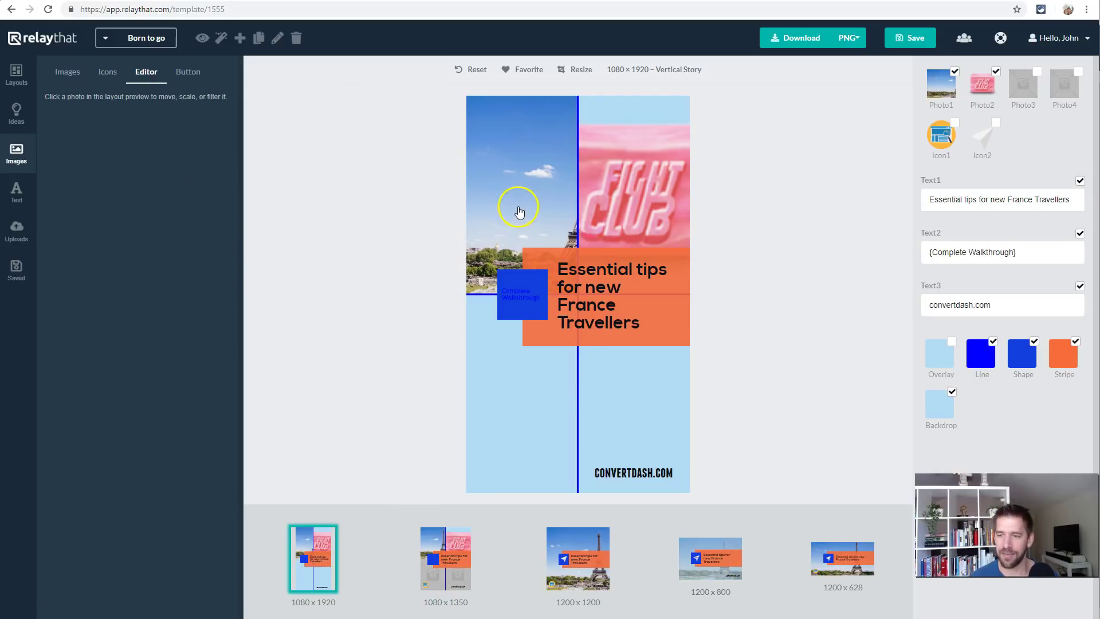
- Apply the blue Eiffel Tower YouTube Thumbnail template with a light photo overlay, then pick the 800 × 1200 size
click(16, 74)
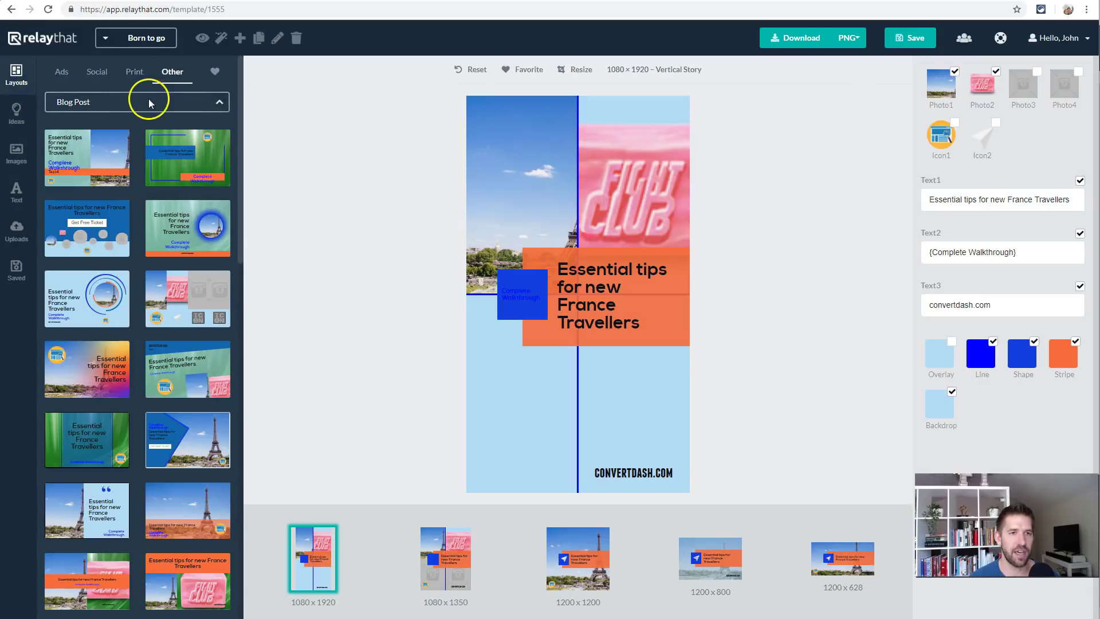
click(97, 72)
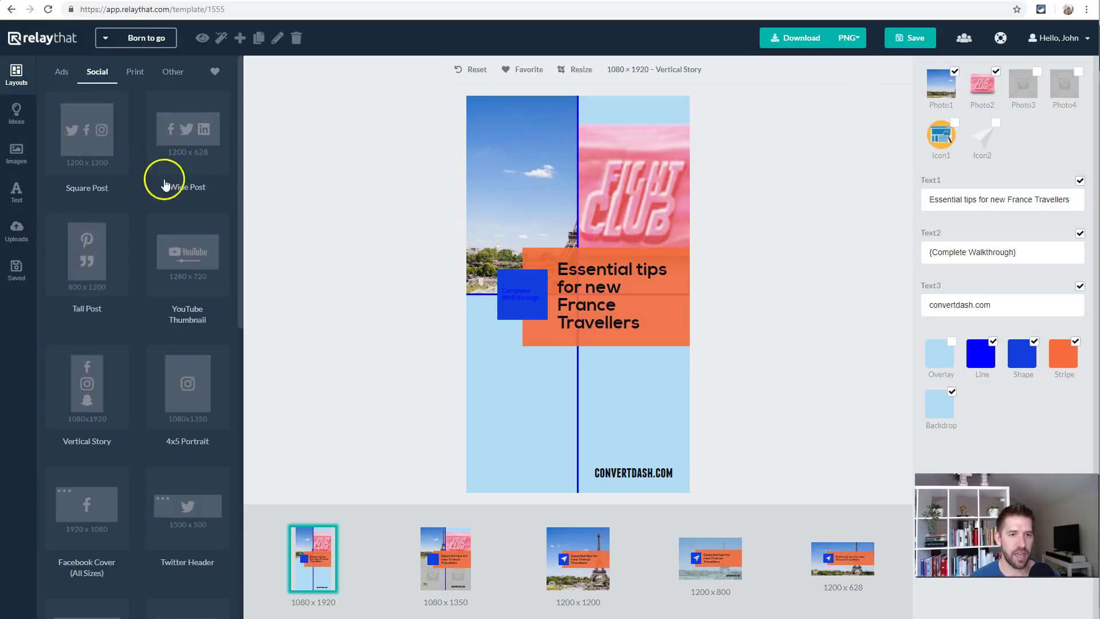
click(188, 282)
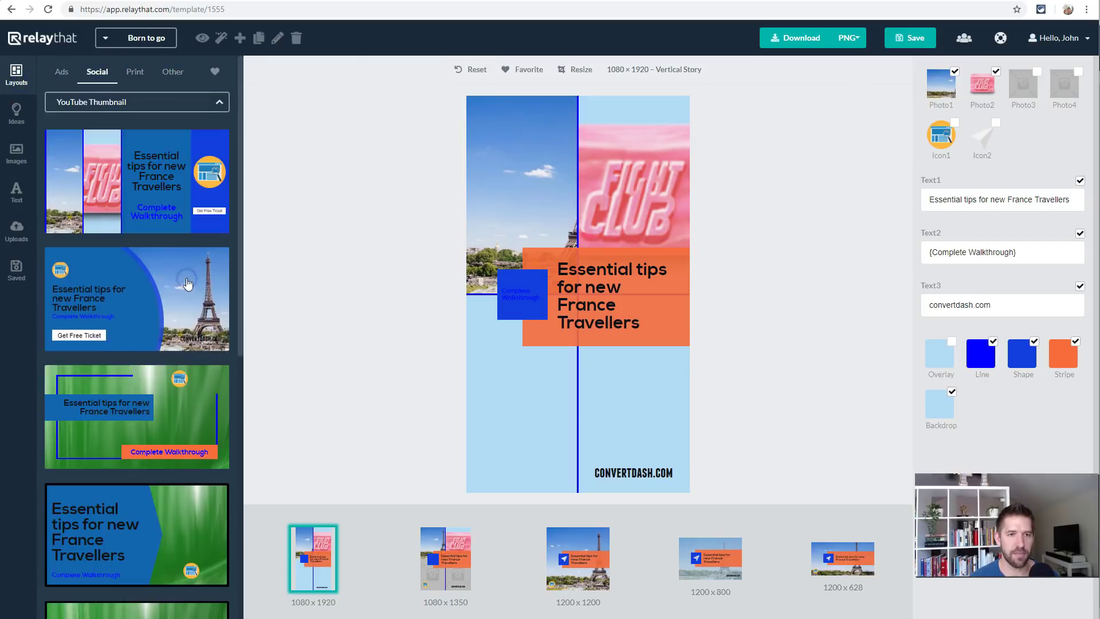
click(151, 303)
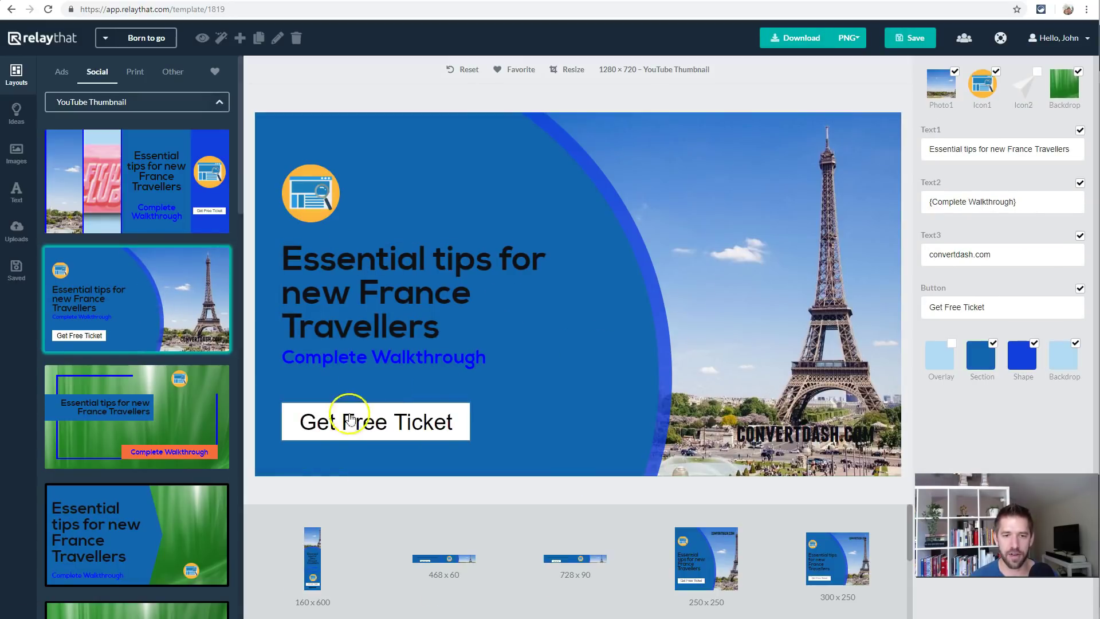
click(950, 344)
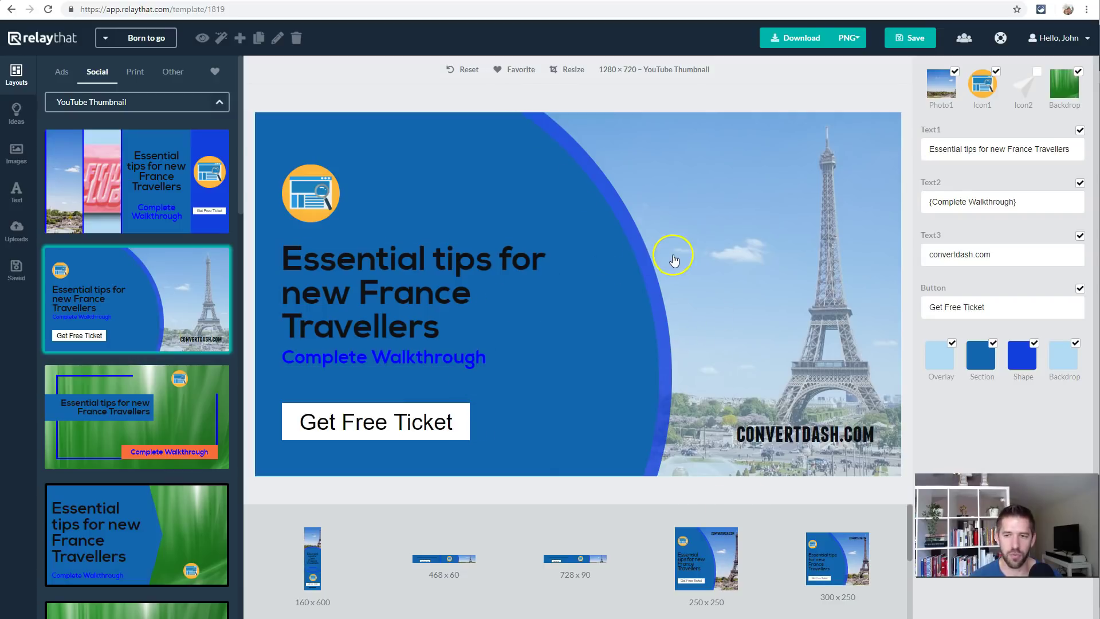
scroll(626, 550, down, 2)
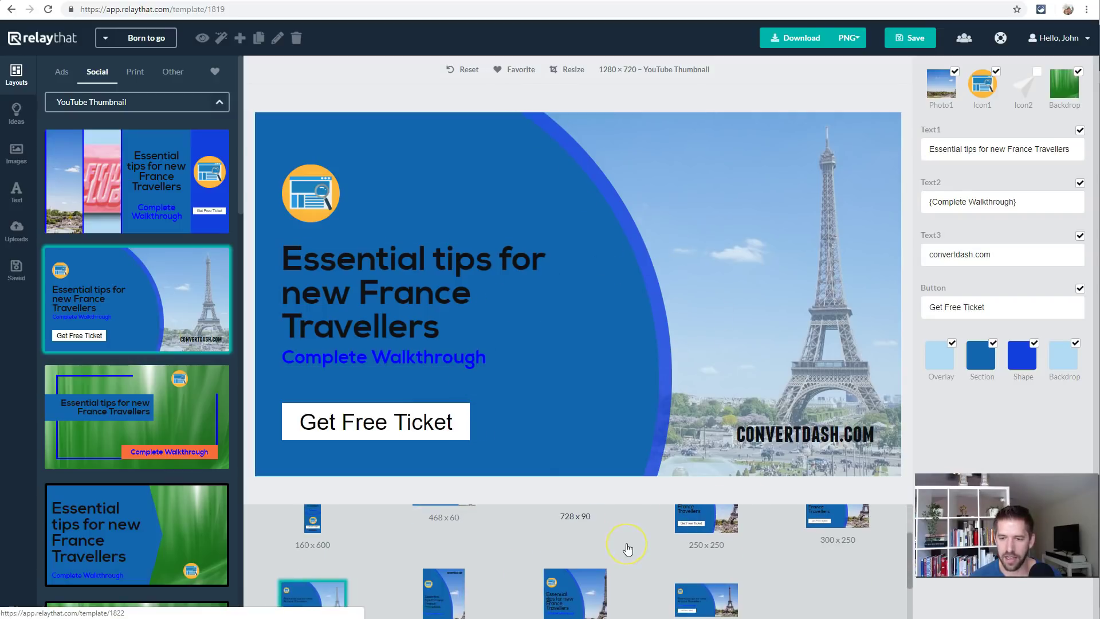
click(480, 553)
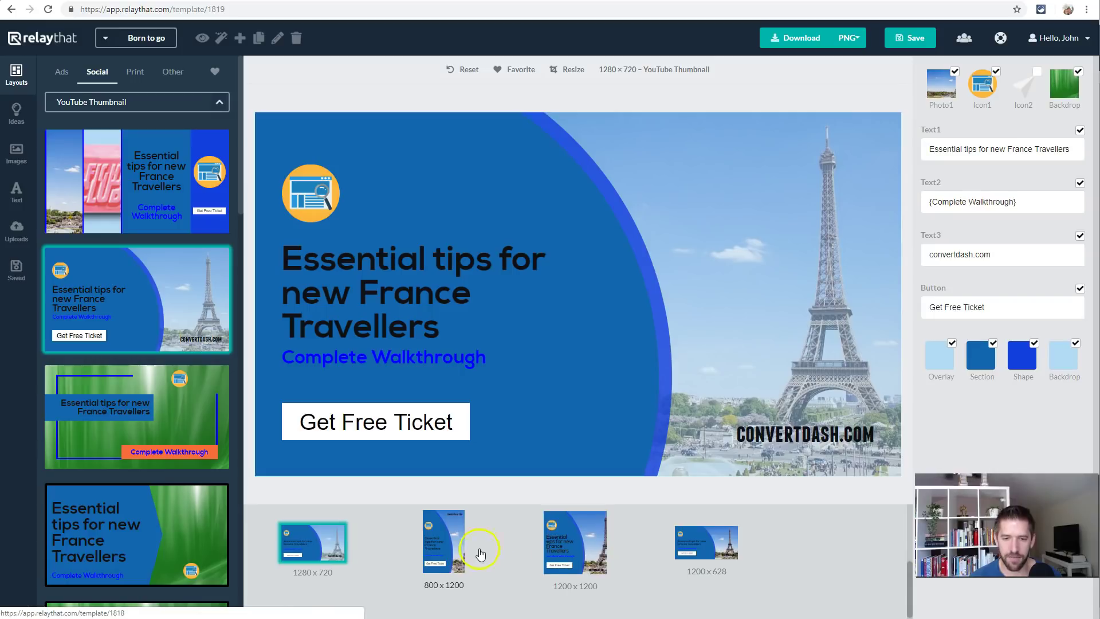
- Switch to the 800 × 1200 version and move the CONVERTDASH.COM text toward the top edge
click(433, 552)
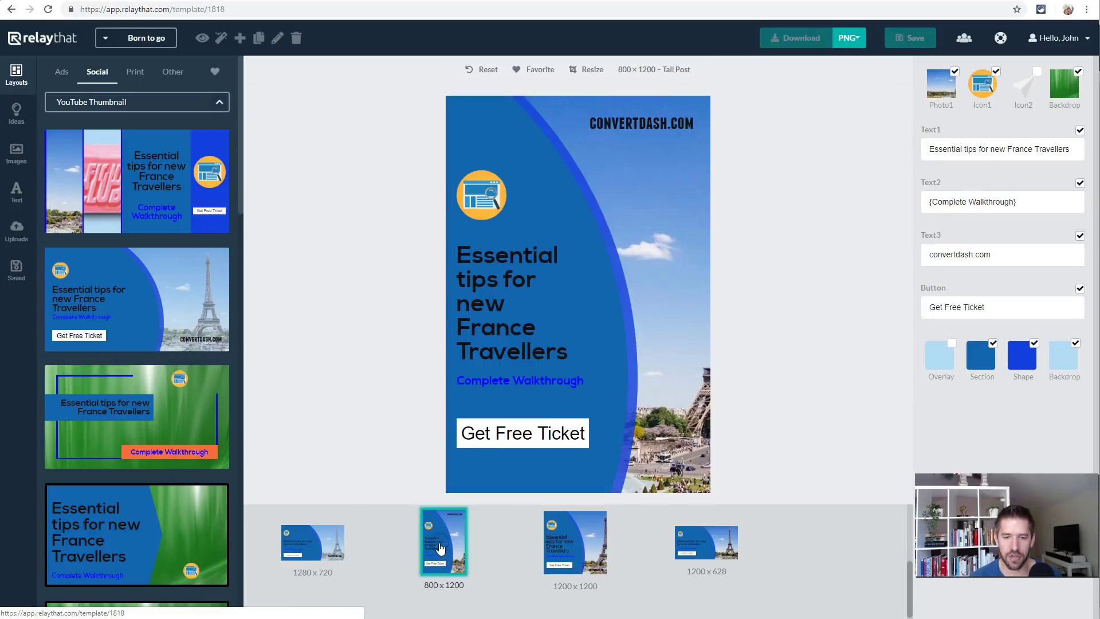
click(678, 221)
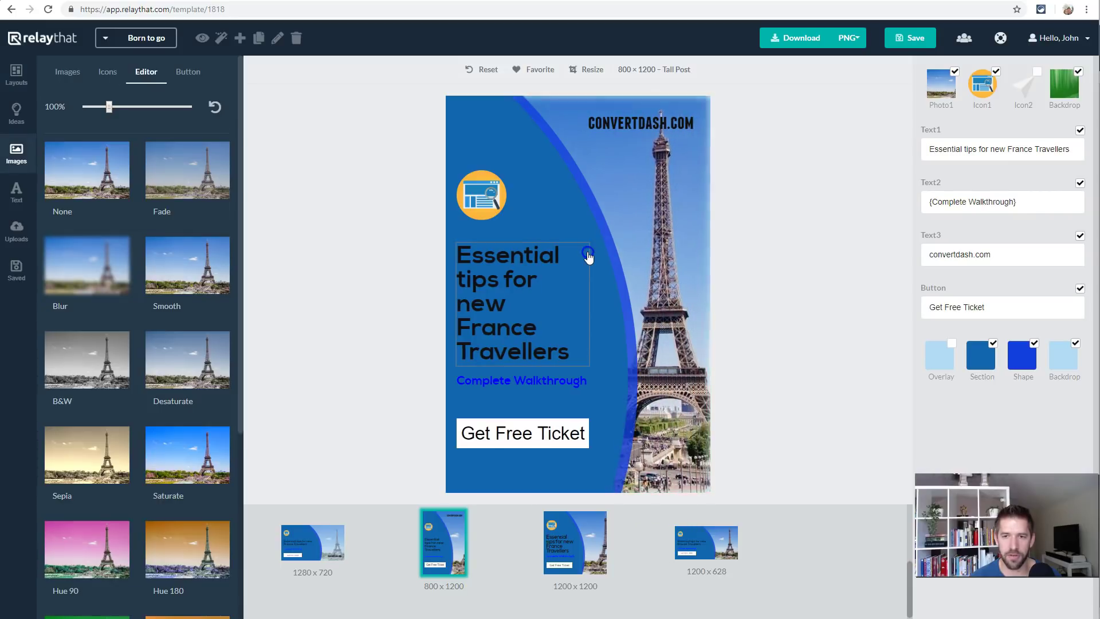
click(802, 280)
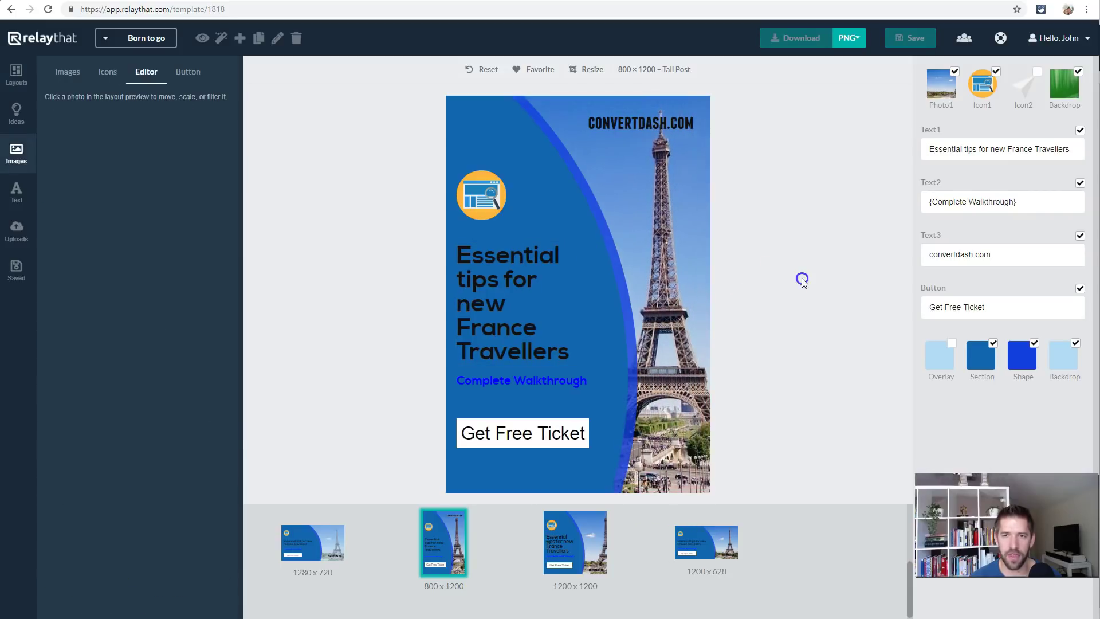
click(659, 124)
drag(653, 124, 607, 119)
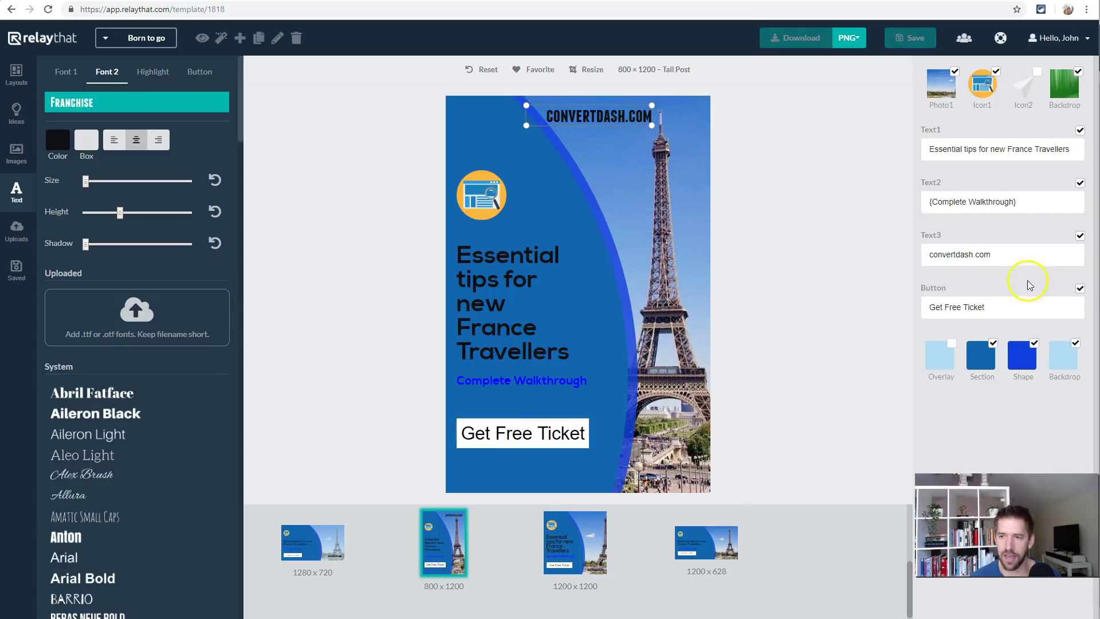
- Remove the Get Free Ticket button and colour the section panel orange
click(1080, 288)
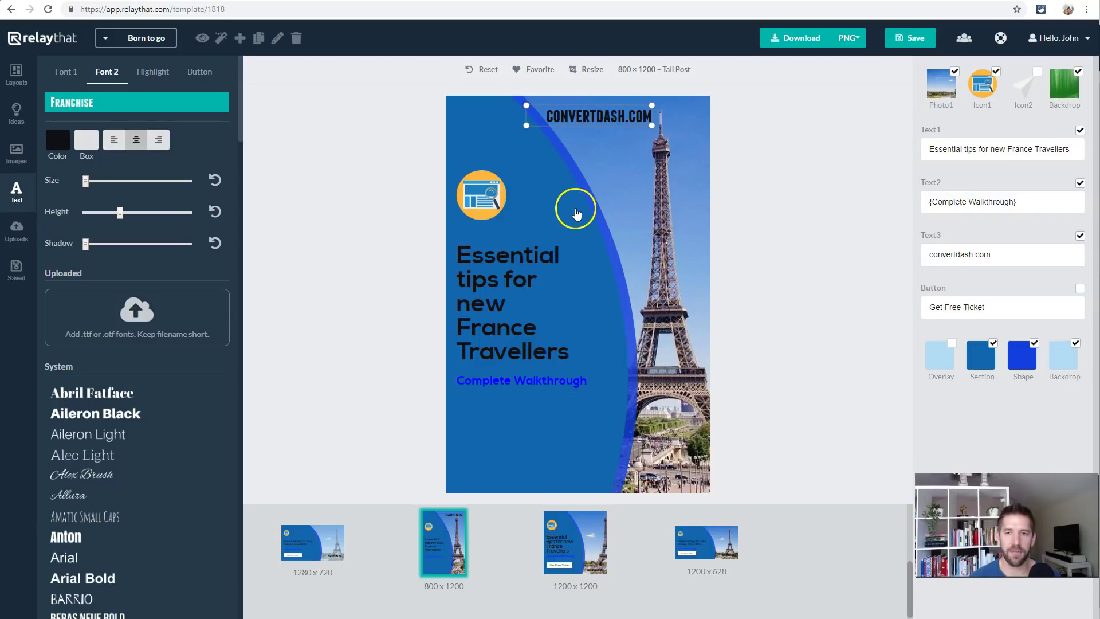
click(980, 355)
click(488, 440)
click(883, 359)
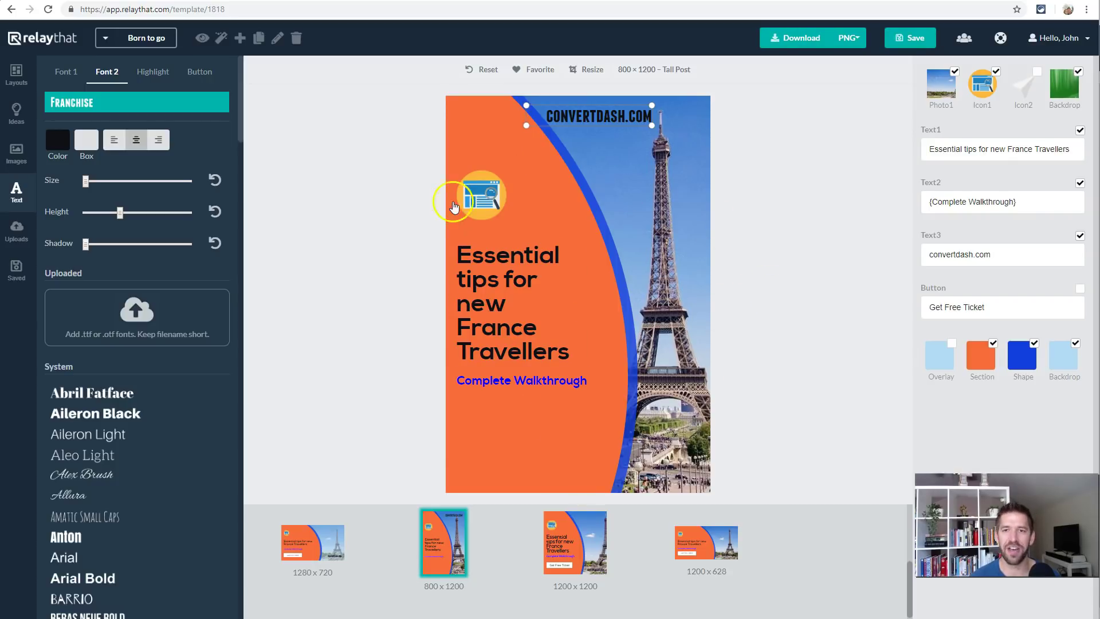
click(705, 198)
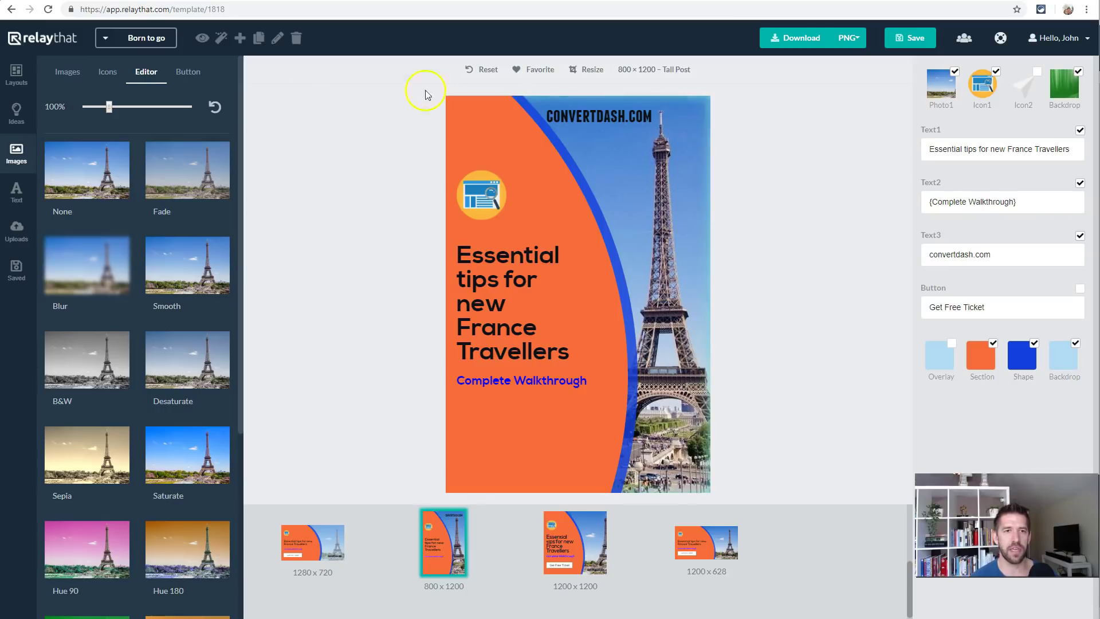
- Open the layout browser and look through the Favorites layouts
click(17, 73)
click(216, 76)
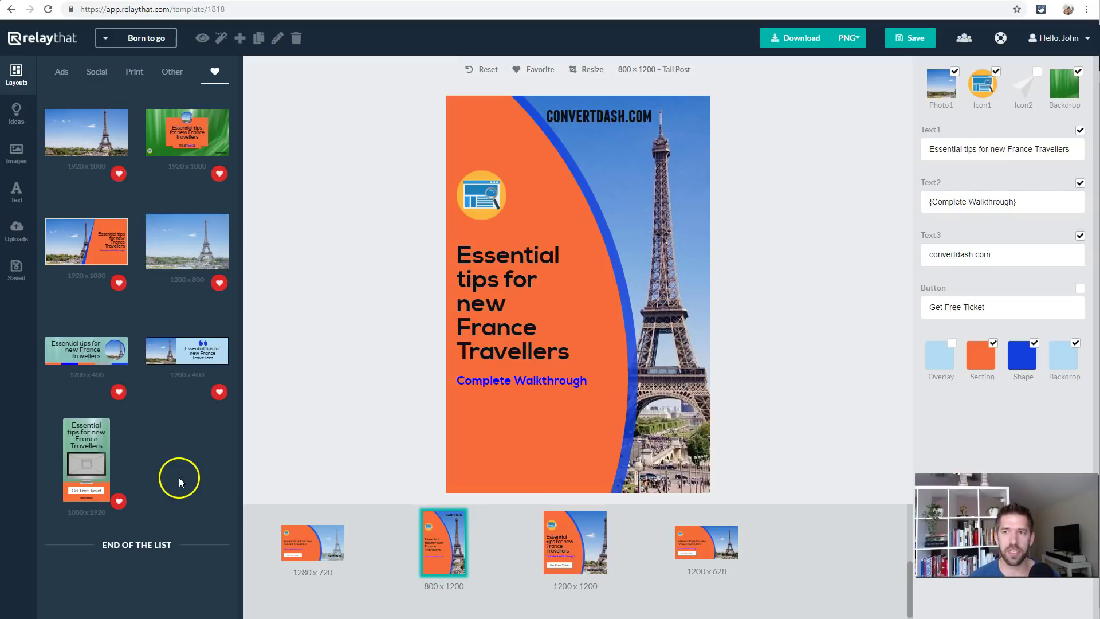
click(302, 354)
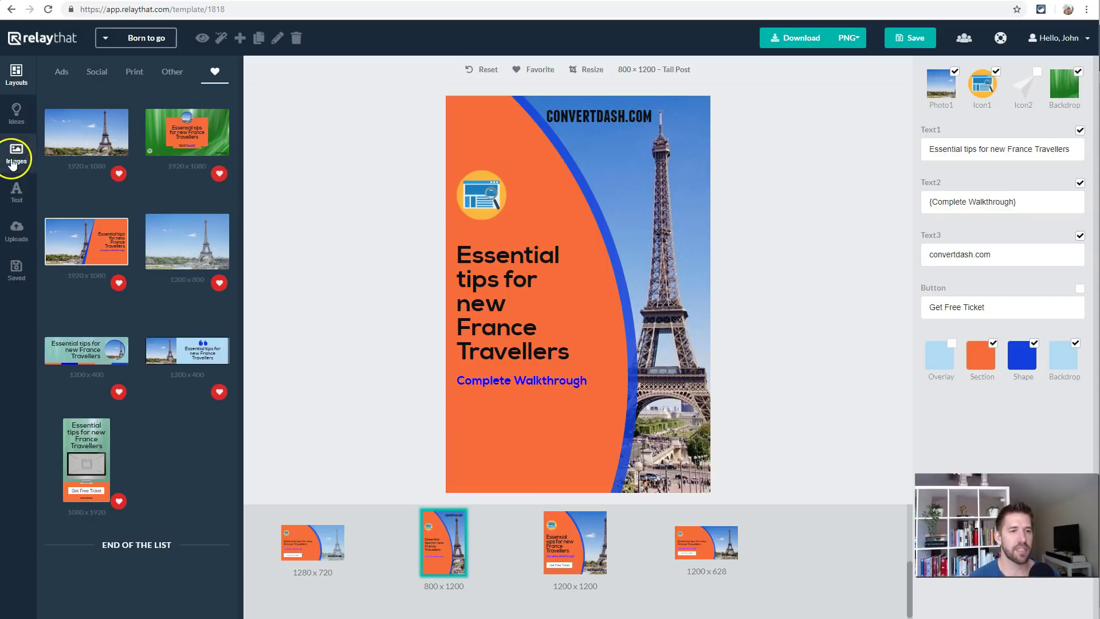
- Open the Crop Photo layouts under Other and choose the 1536 × 768 LinkedIn Company Cover template
click(172, 73)
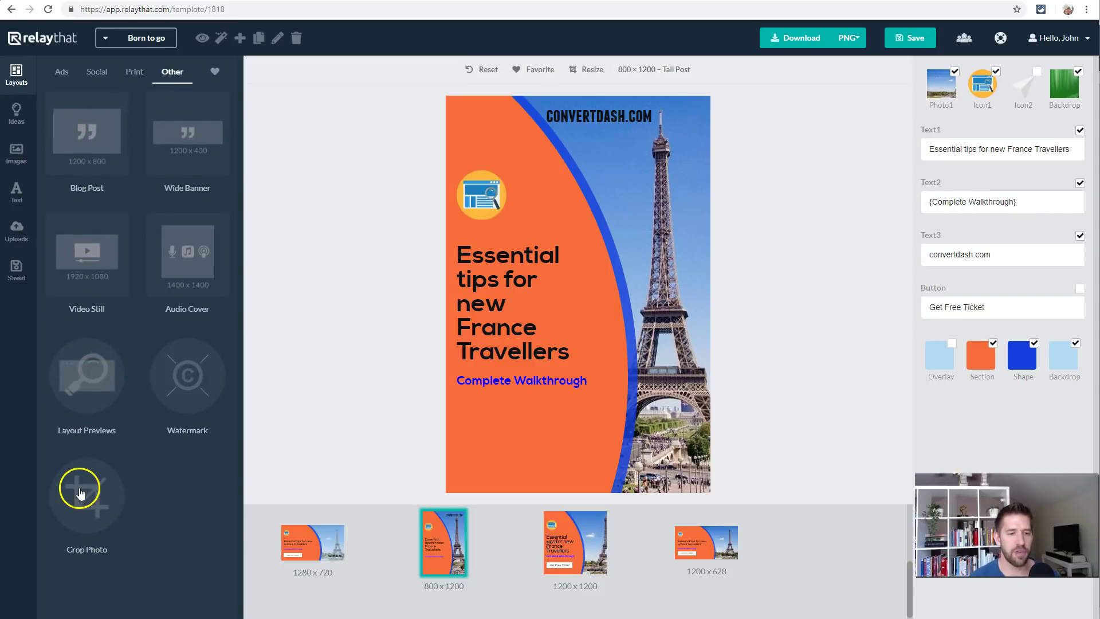
click(84, 507)
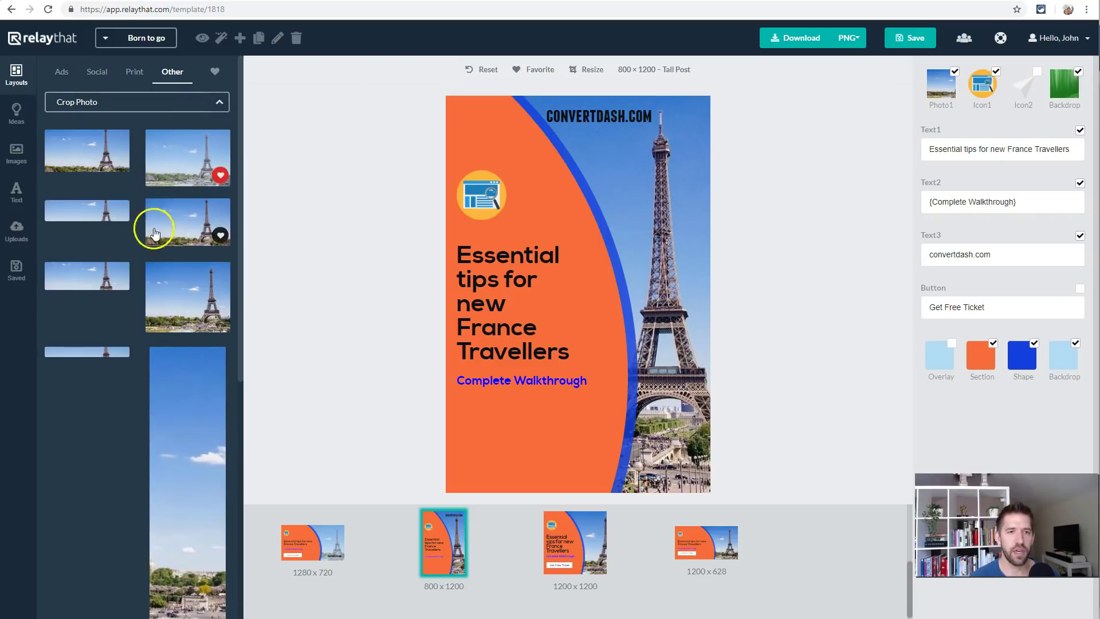
click(171, 223)
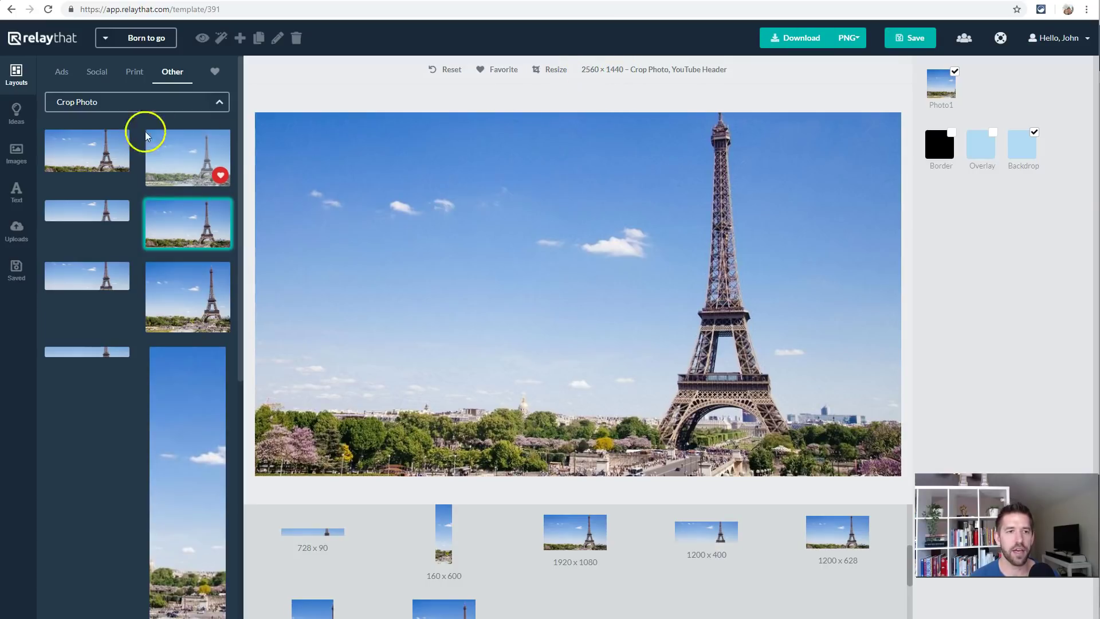
click(102, 166)
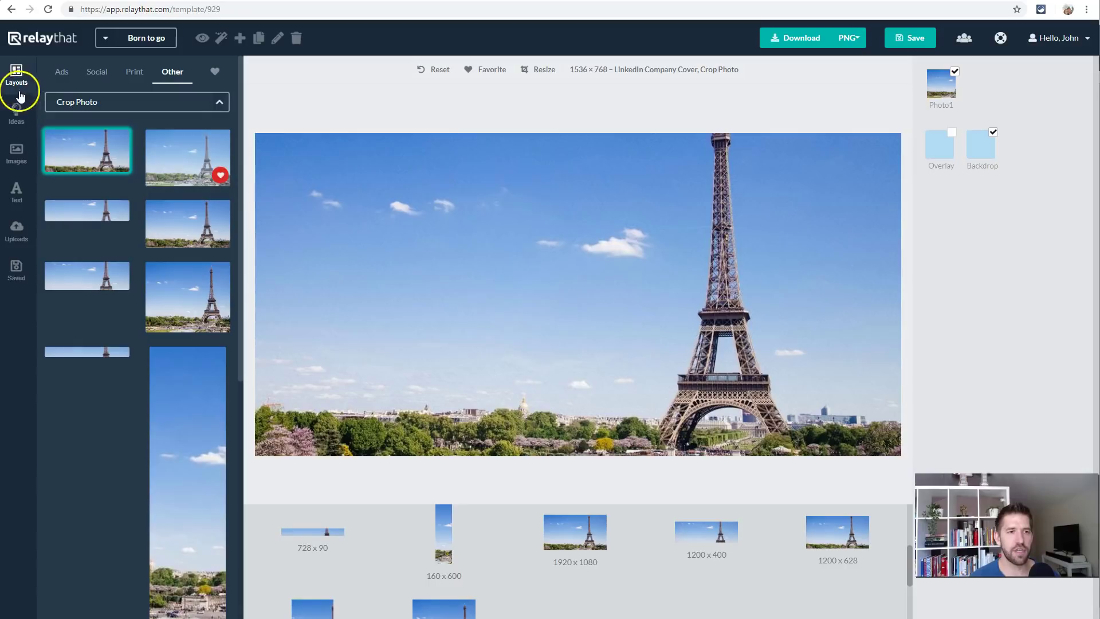
- Search the stock photos for 'surfer' and drop a surfer photo into the cover design
click(16, 153)
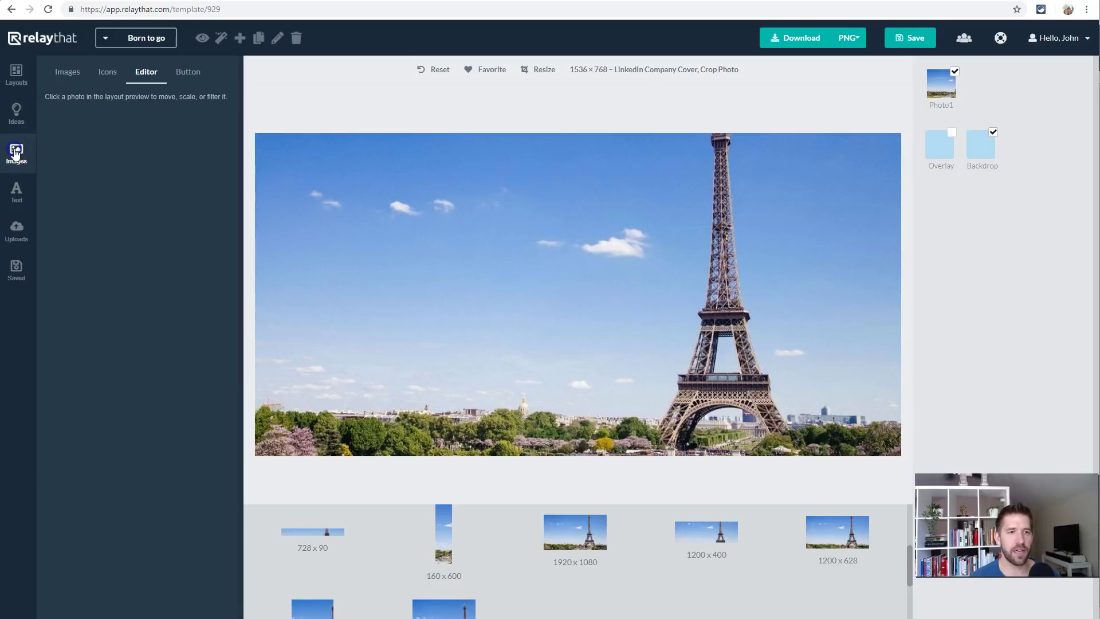
click(67, 72)
scroll(147, 334, down, 2)
scroll(147, 334, down, 5)
scroll(147, 327, up, 10)
click(81, 102)
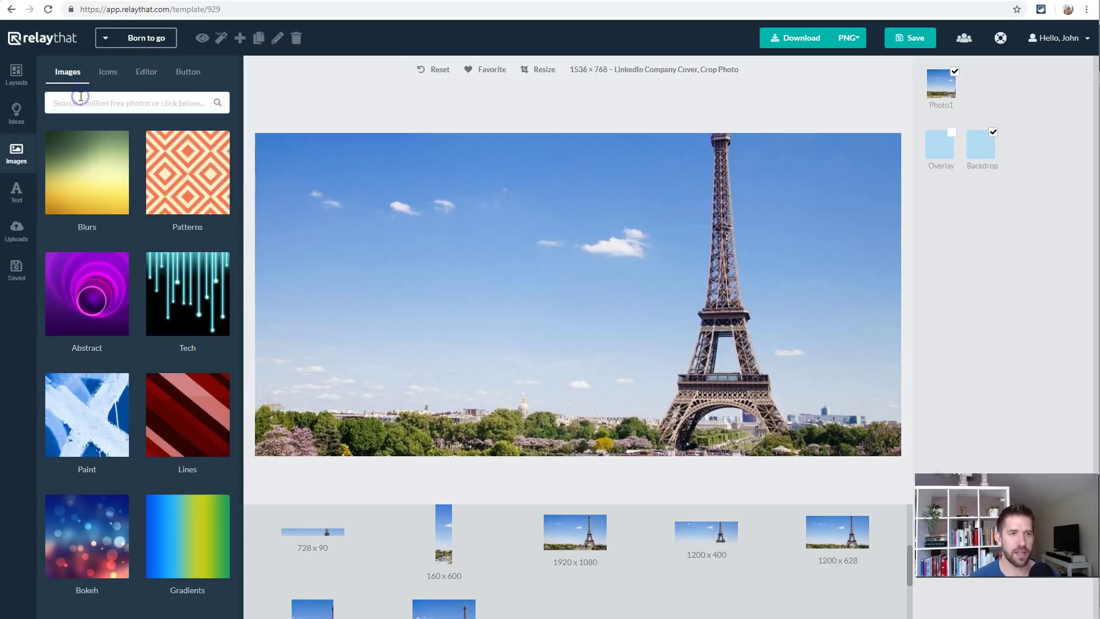
click(79, 100)
text(surfer)
key(Return)
click(139, 150)
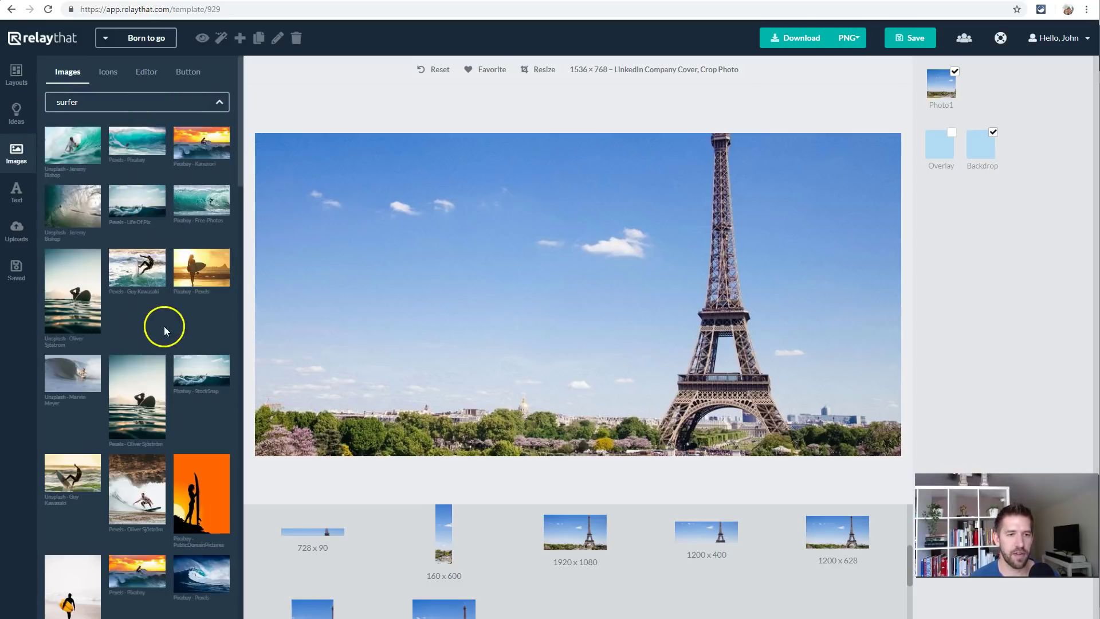
drag(137, 267, 503, 290)
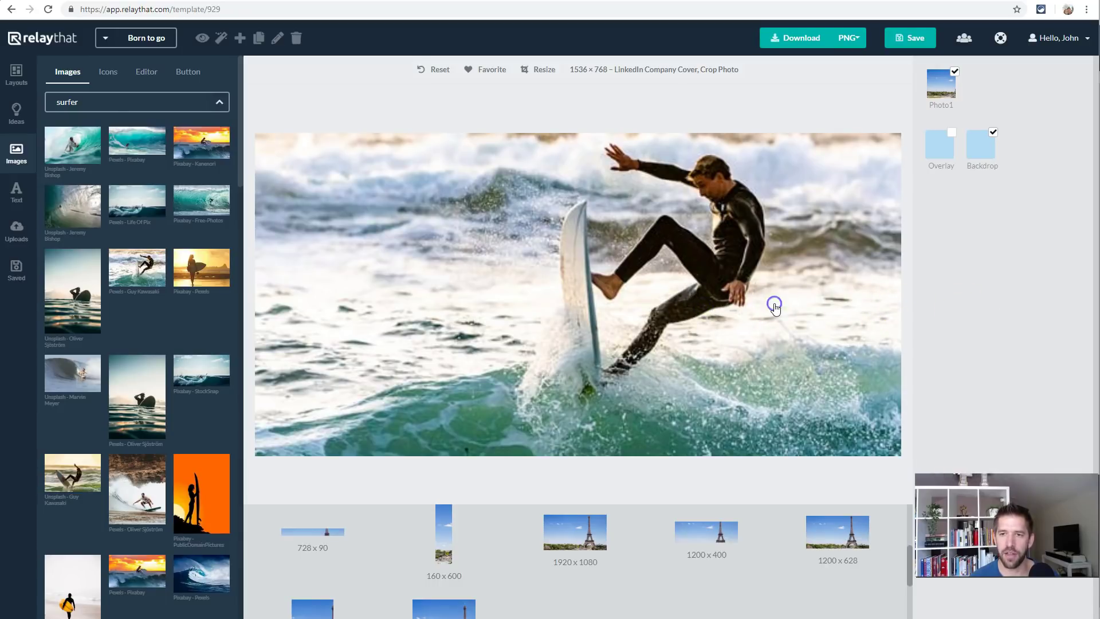
- Shift the surfer photo down in its frame and, after trying Blur, Saturate, Hue 90 and Invert, apply Vignette
click(774, 307)
drag(717, 277, 758, 294)
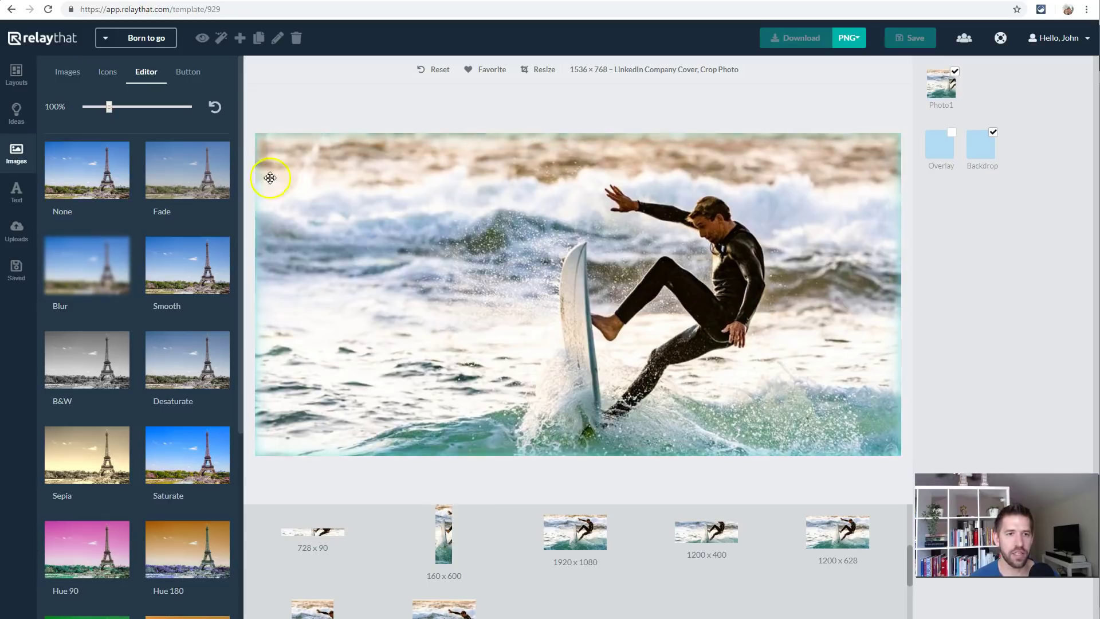
click(114, 267)
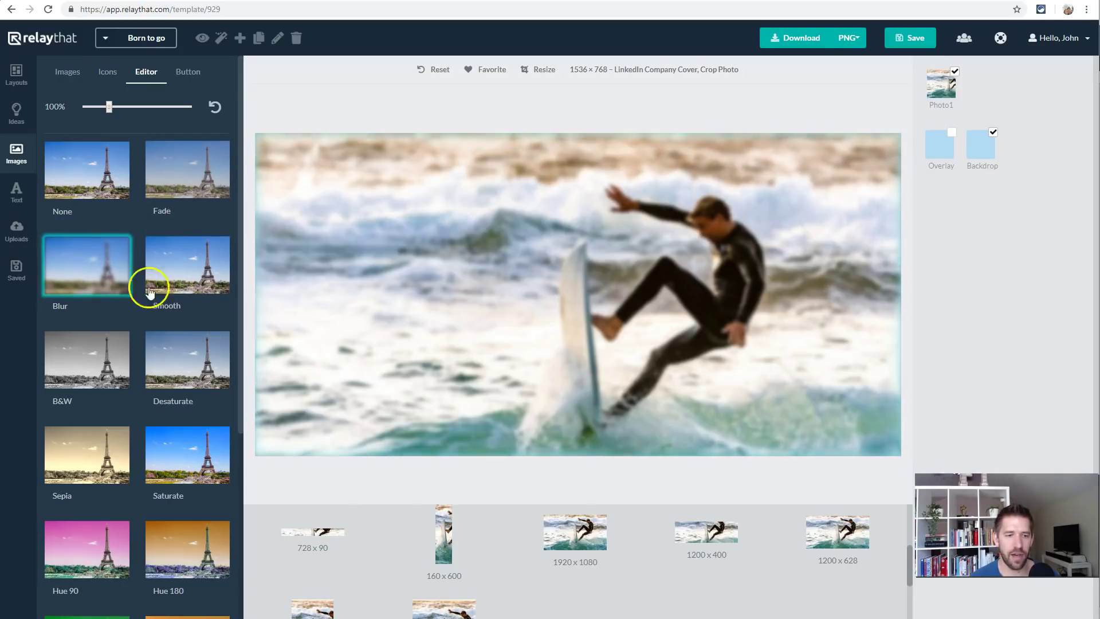
click(188, 447)
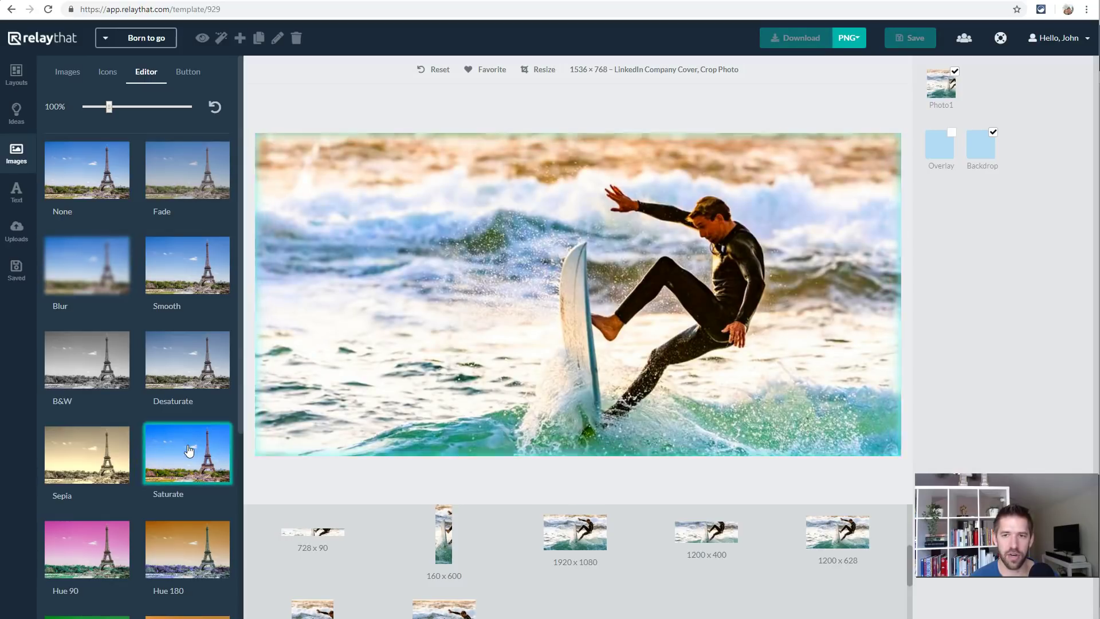
scroll(184, 401, down, 4)
click(98, 325)
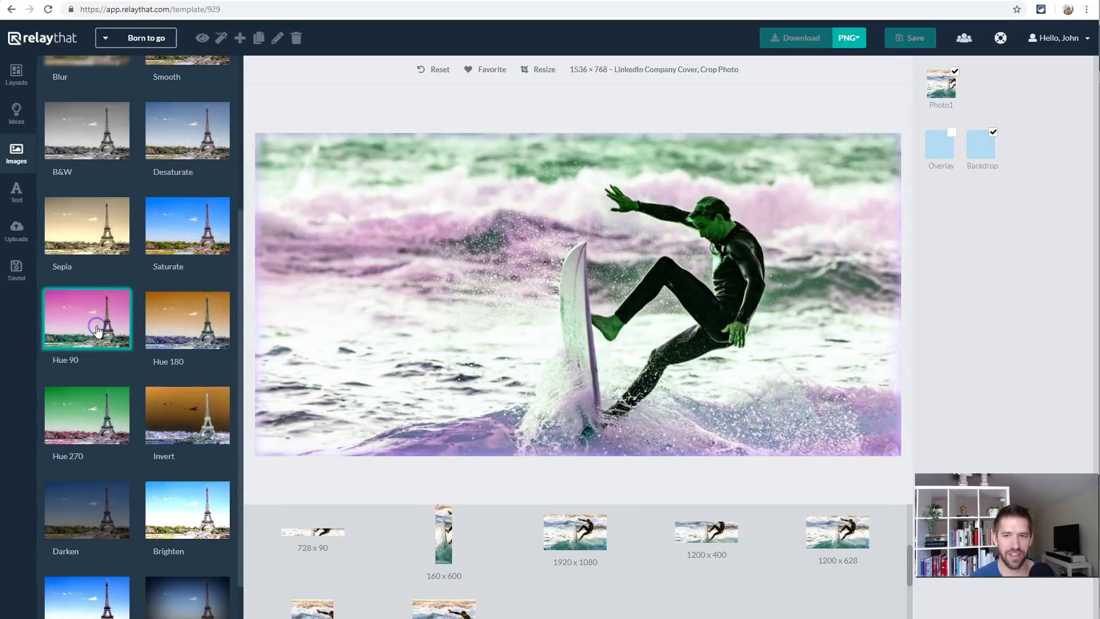
scroll(98, 325, down, 1)
click(200, 406)
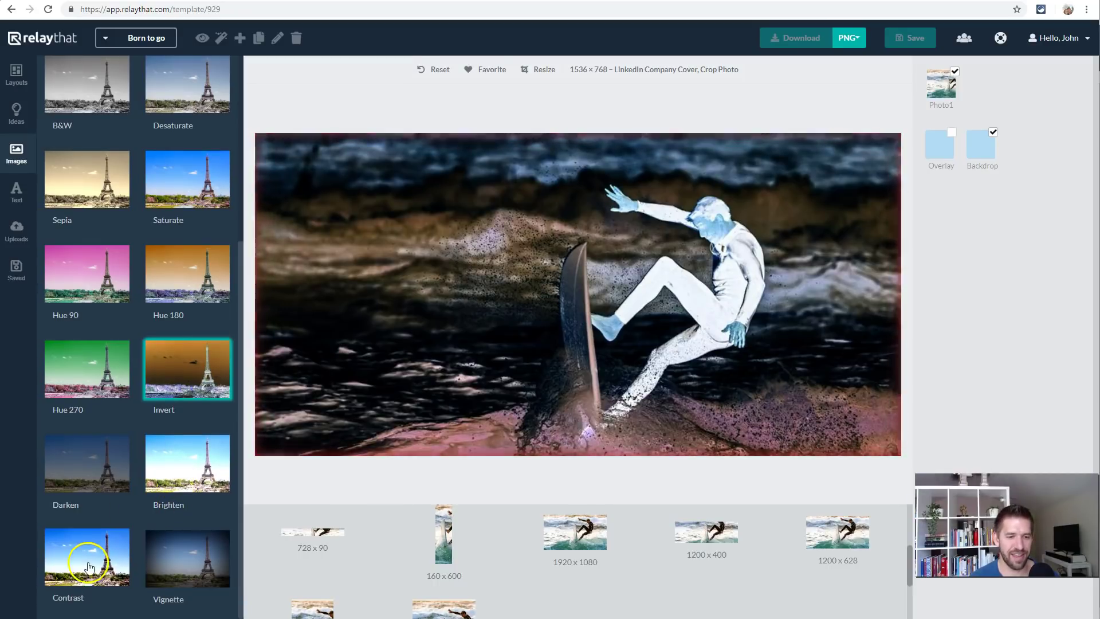
click(188, 559)
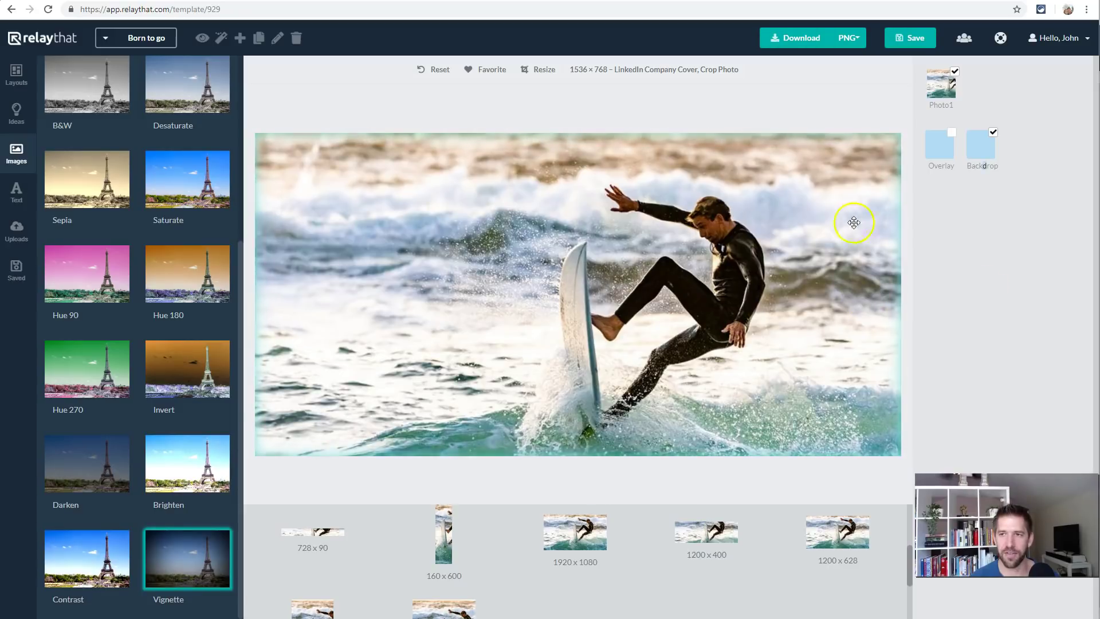
- Download the surfer cover as a JPG file and save it
click(852, 37)
click(846, 83)
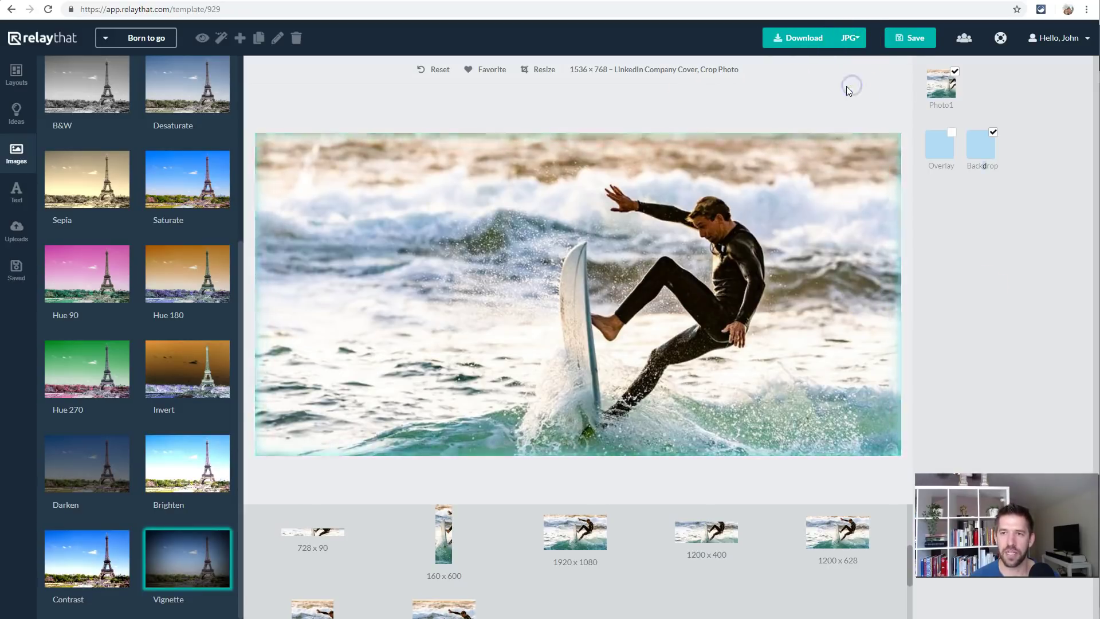
click(786, 39)
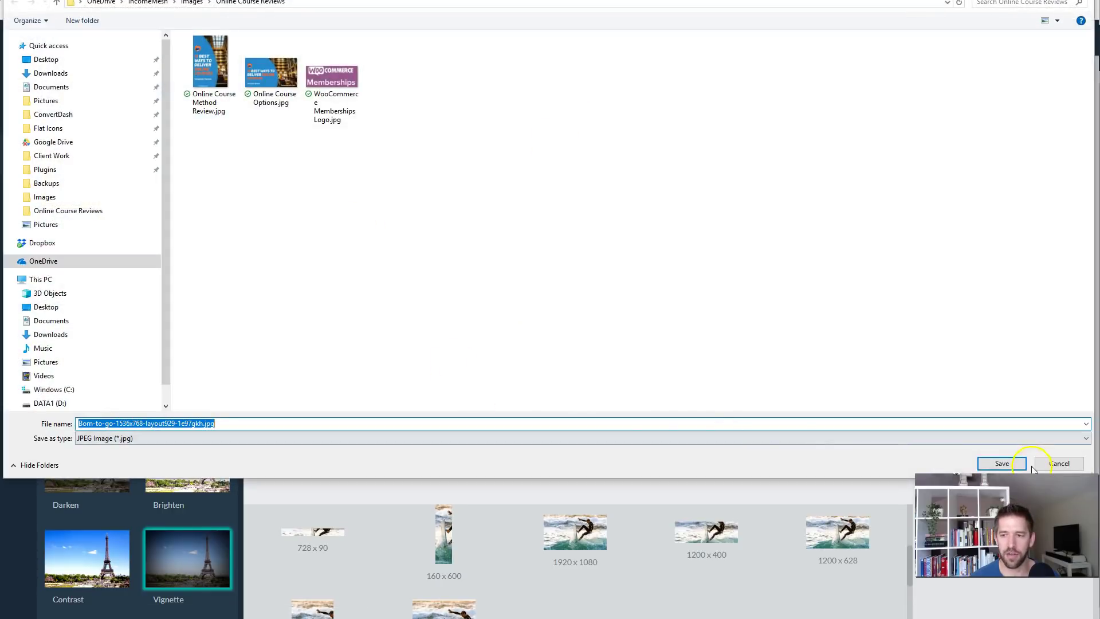
click(1024, 465)
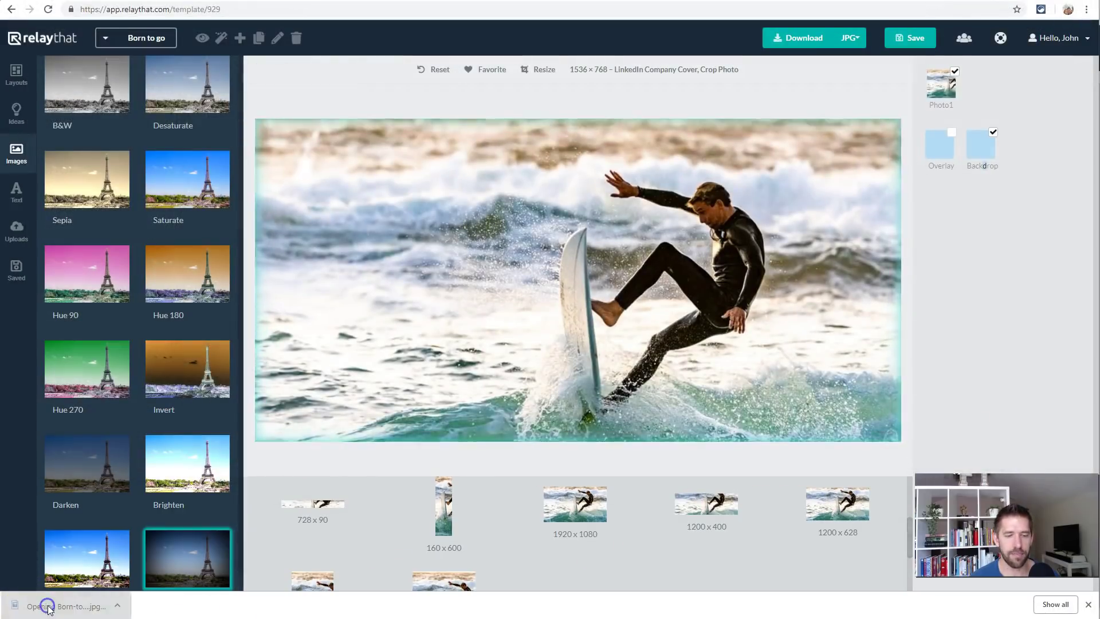
- Open the saved JPG in Photos, check its 1536 × 768 file info, and minimize the viewer
click(50, 606)
right_click(643, 236)
click(662, 534)
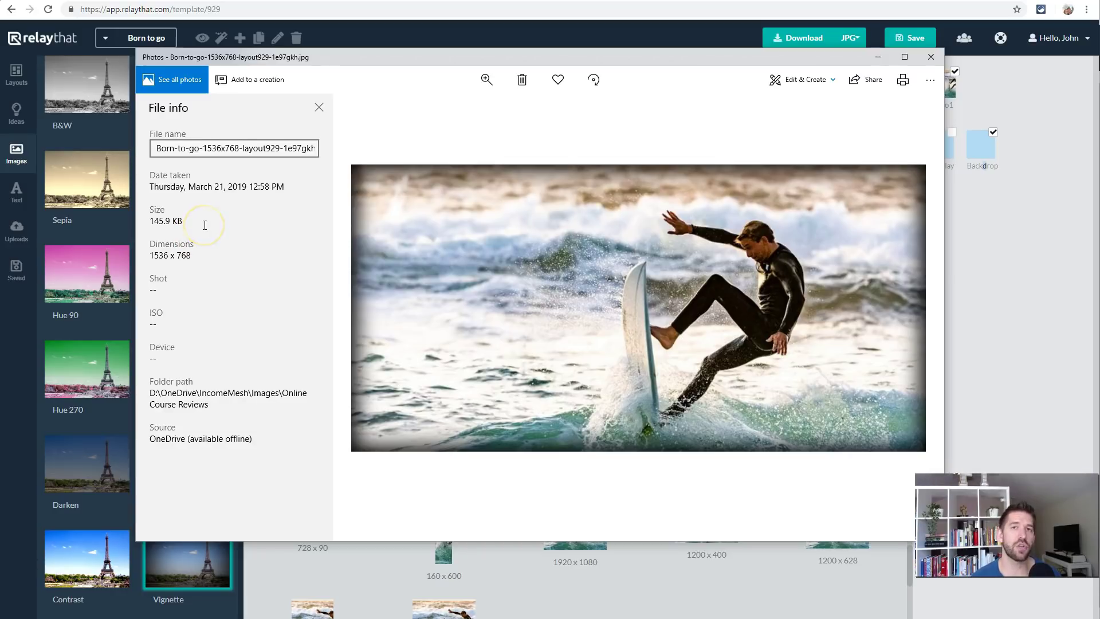
click(878, 57)
click(613, 118)
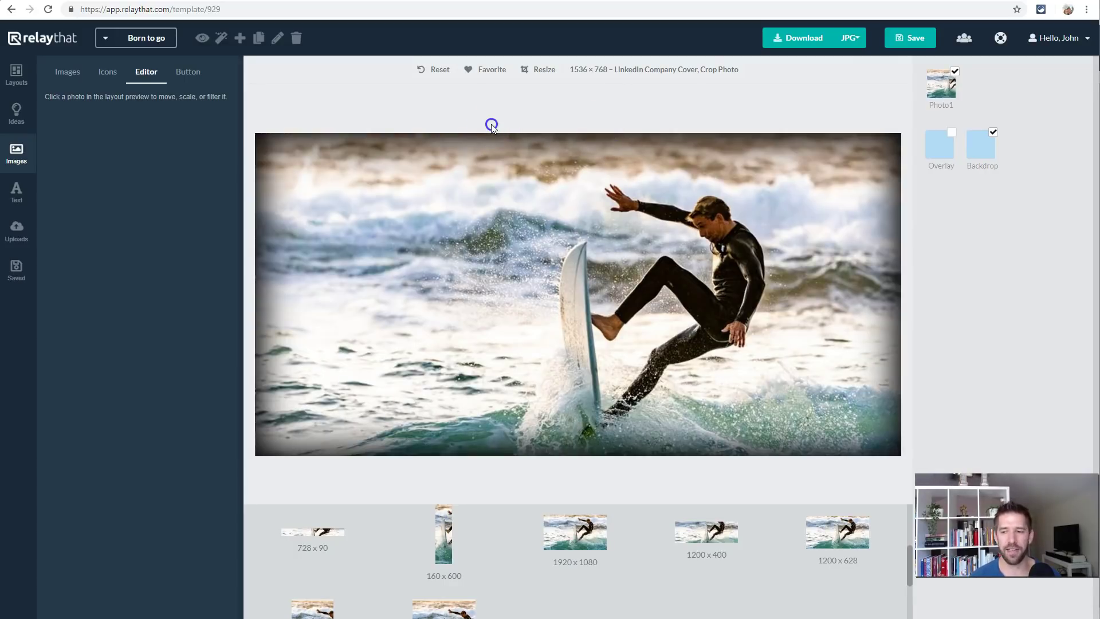
- Try uploading Baptism-20.jpg and dismiss the error that it exceeds 10MB
click(17, 86)
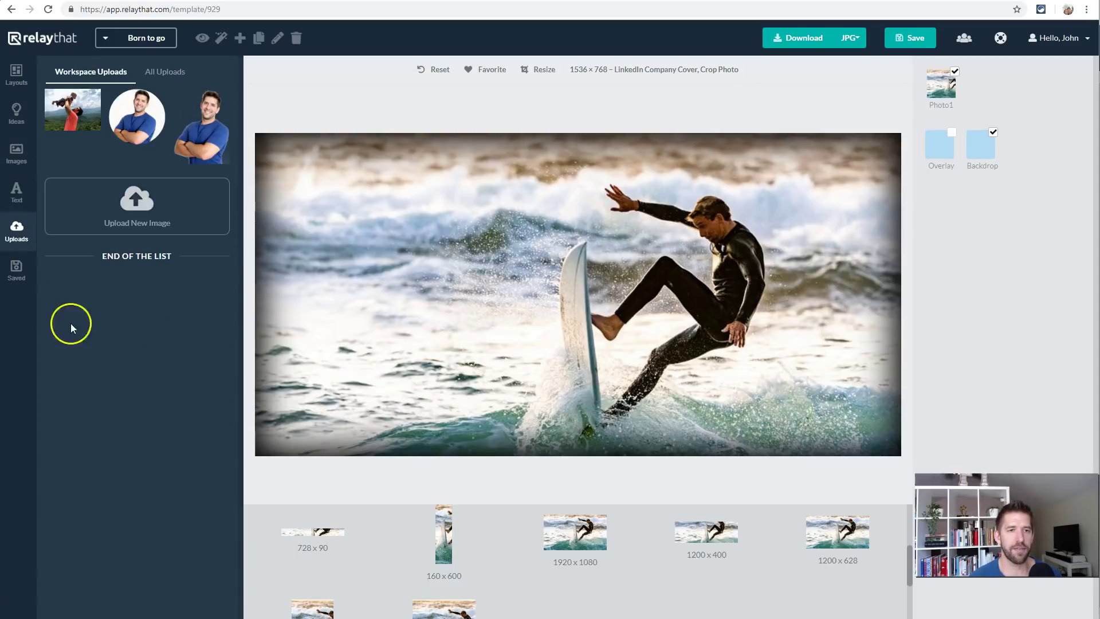
click(131, 216)
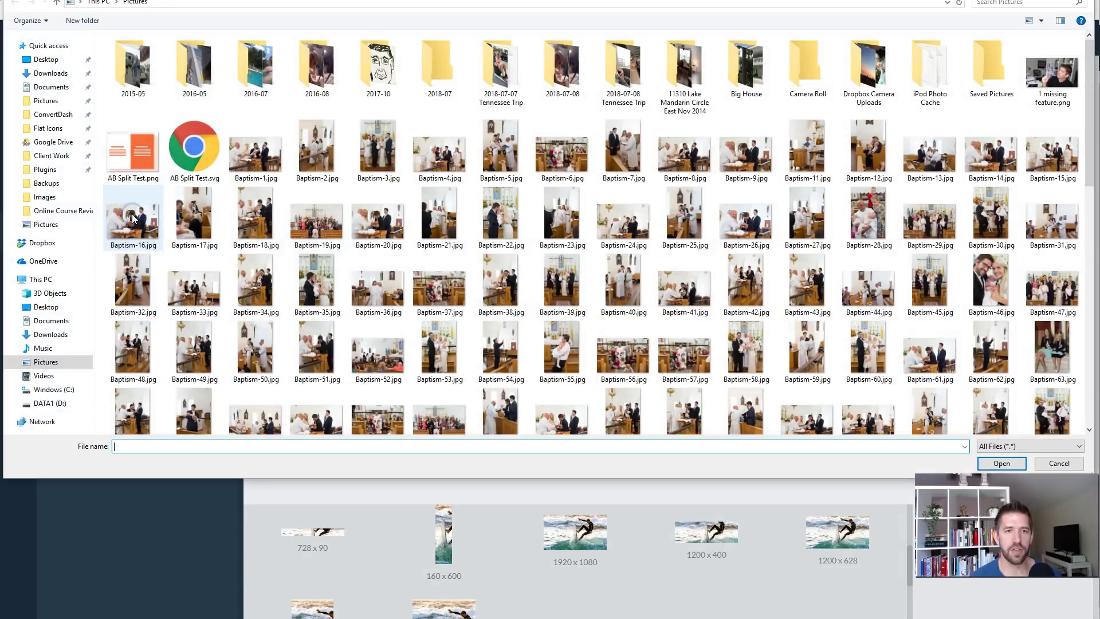
click(387, 222)
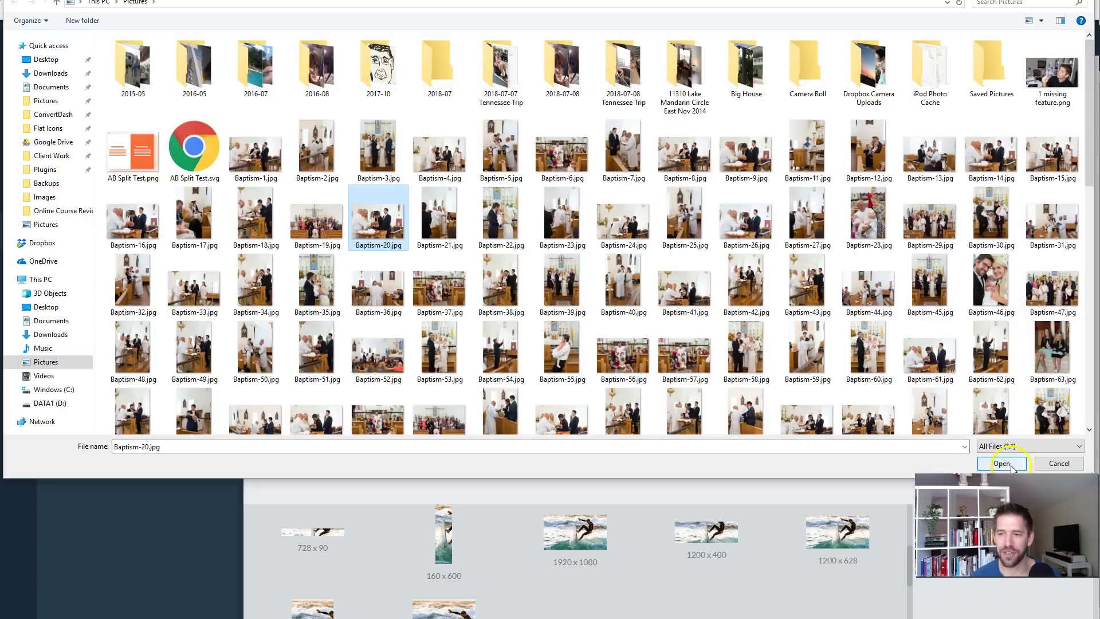
click(1010, 466)
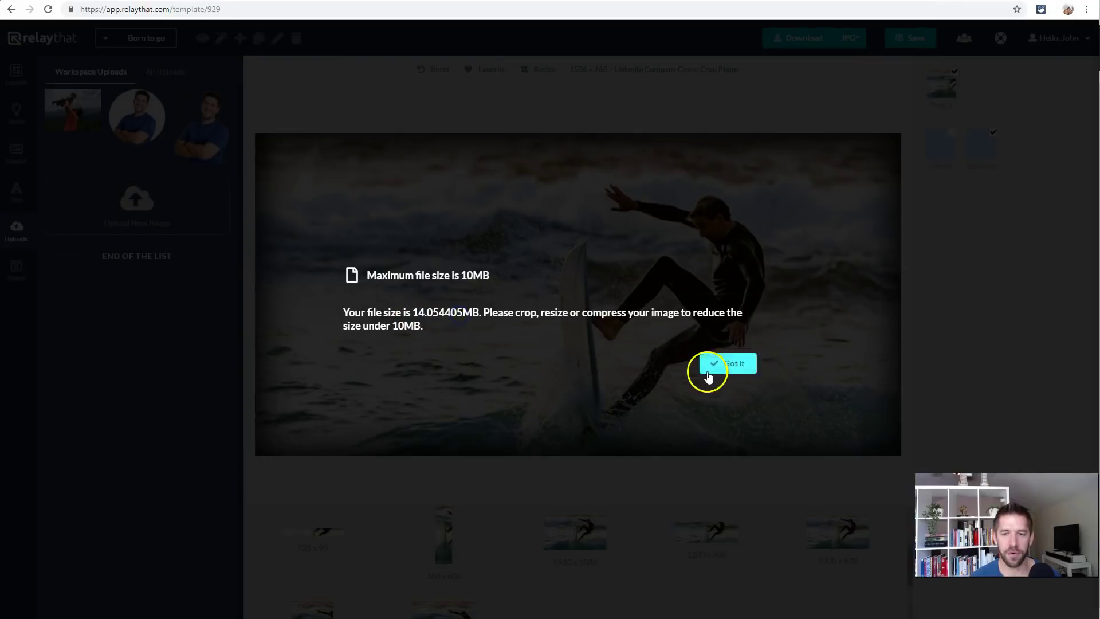
click(725, 364)
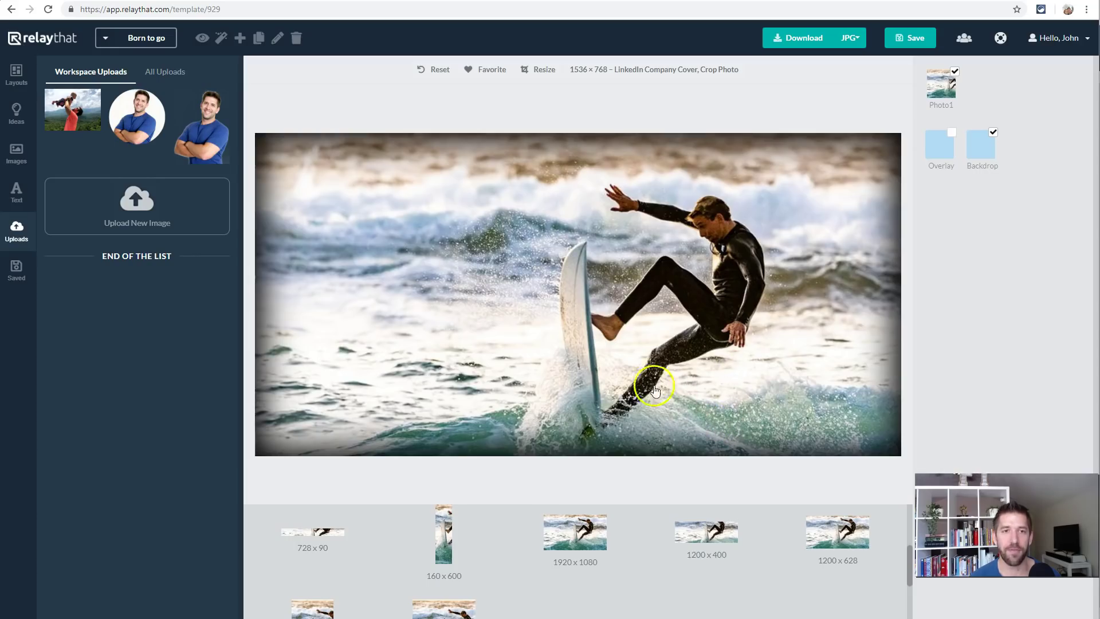
- Upload AB Split Test.png and drag it onto the canvas in place of the surfer photo
click(137, 206)
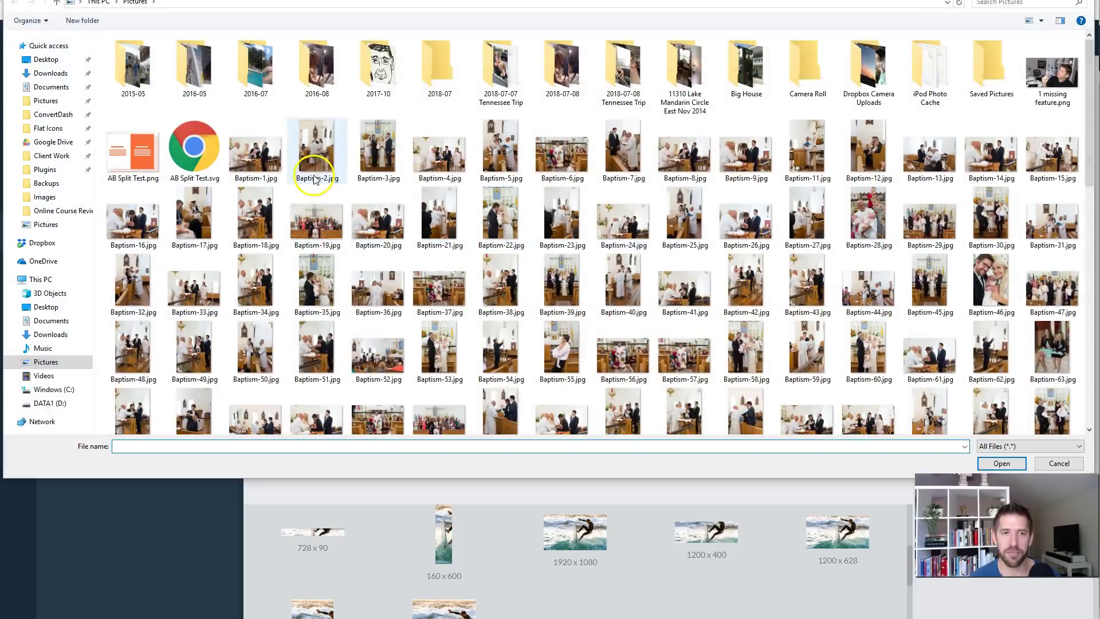
click(129, 152)
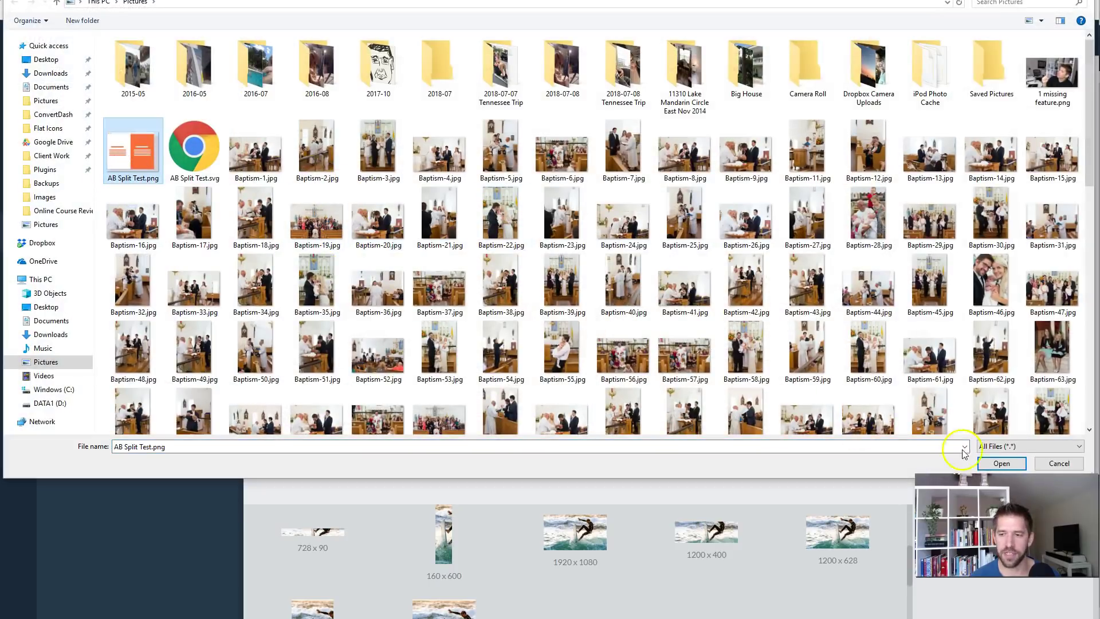
click(1002, 464)
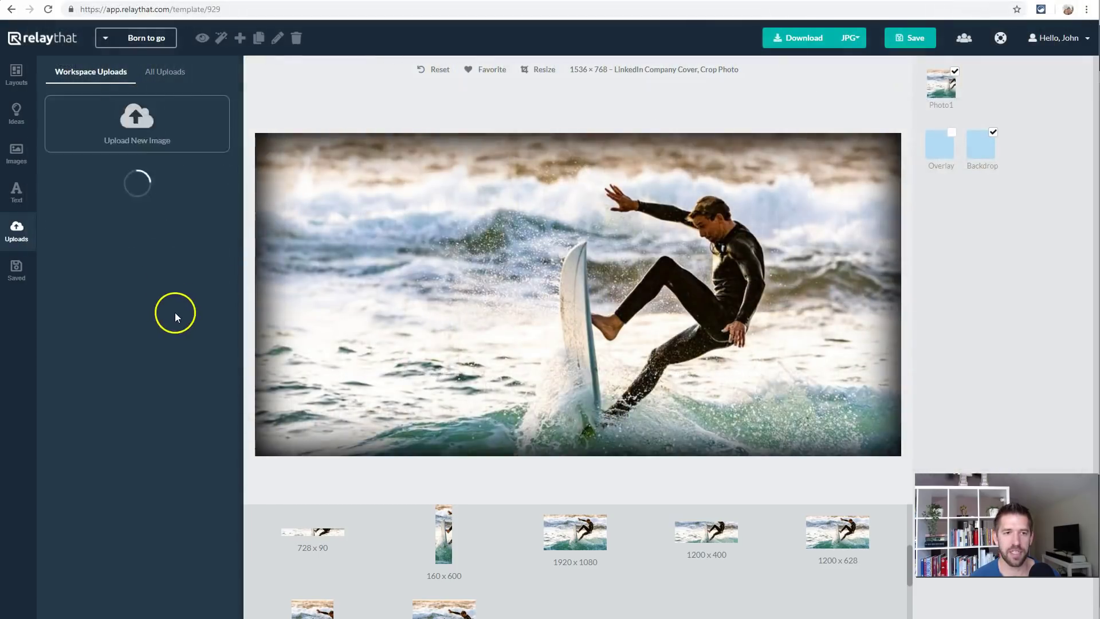
drag(56, 195, 605, 270)
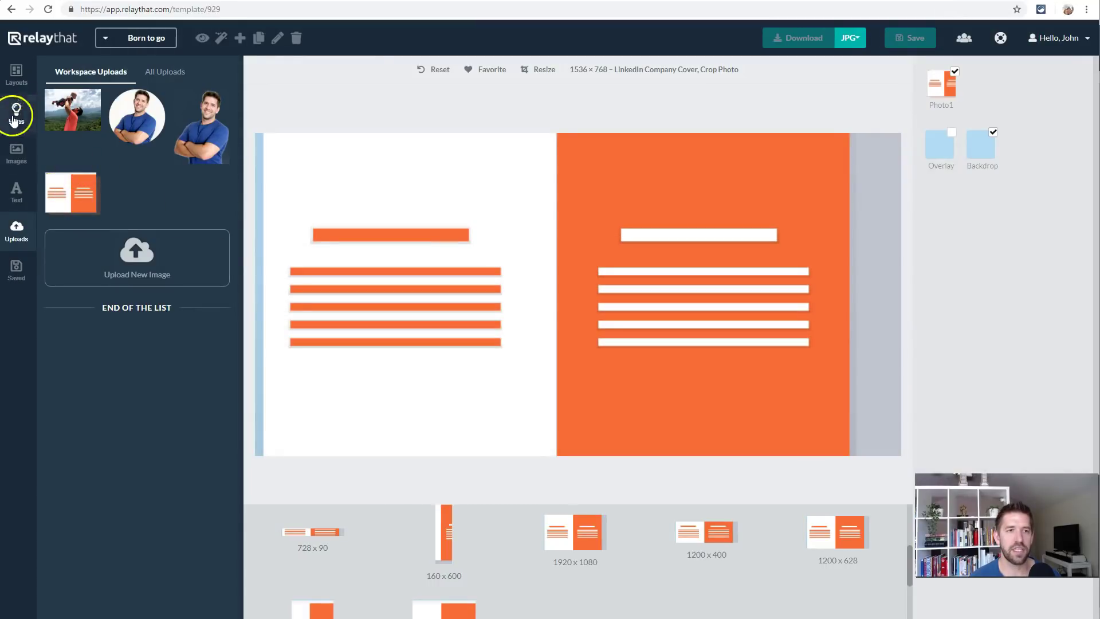
- Load the green 1920 x 1080 Facebook Cover (All Sizes) template from the Social layouts
click(16, 73)
click(99, 80)
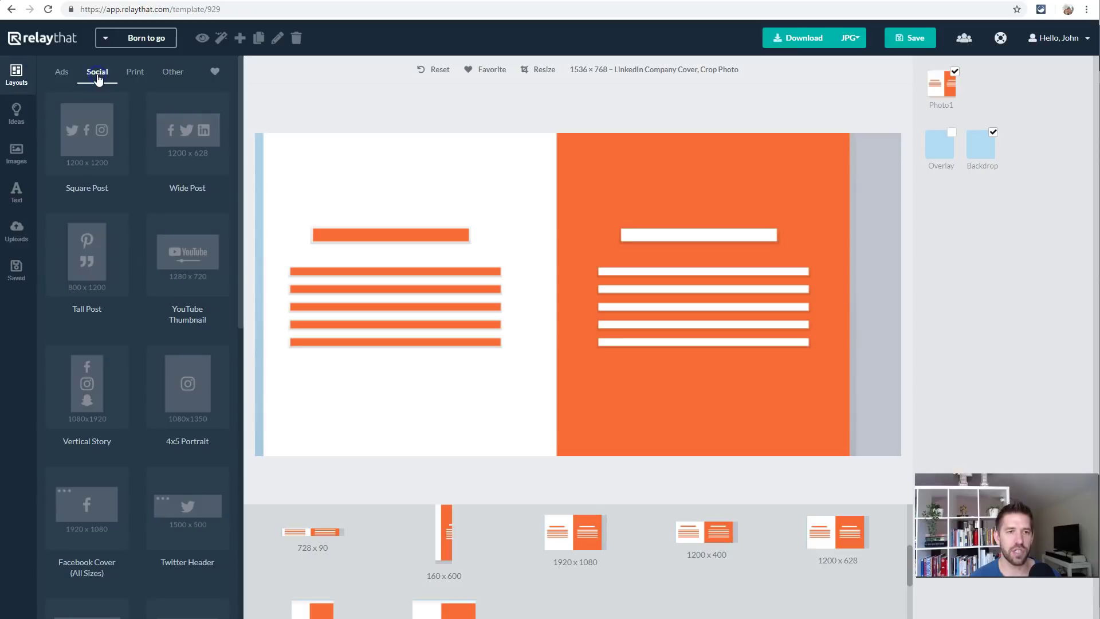
scroll(103, 376, down, 2)
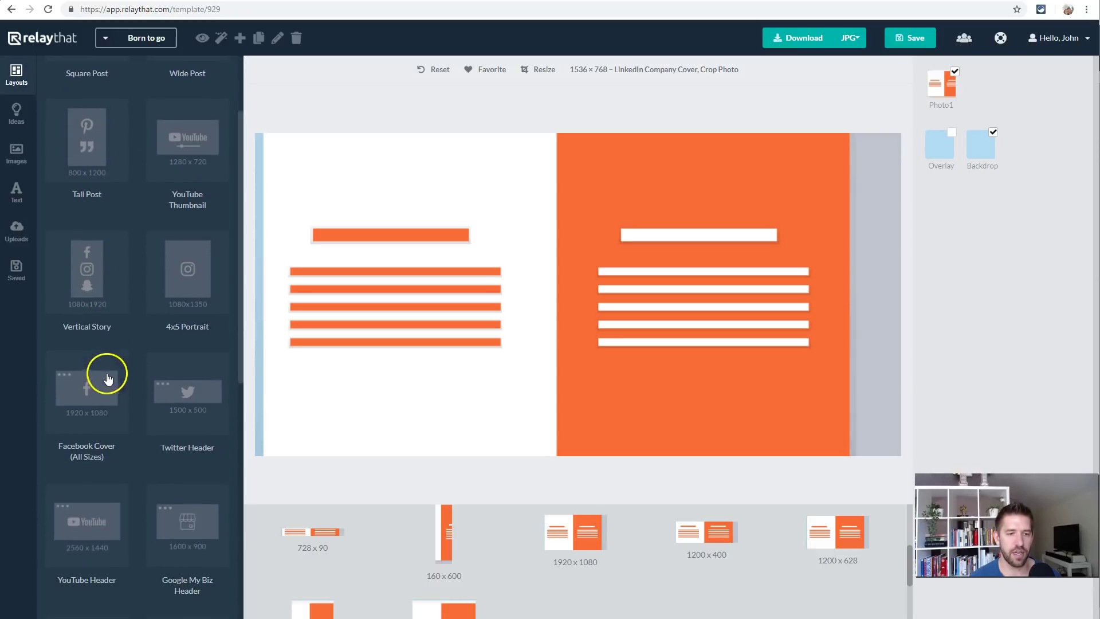
click(79, 401)
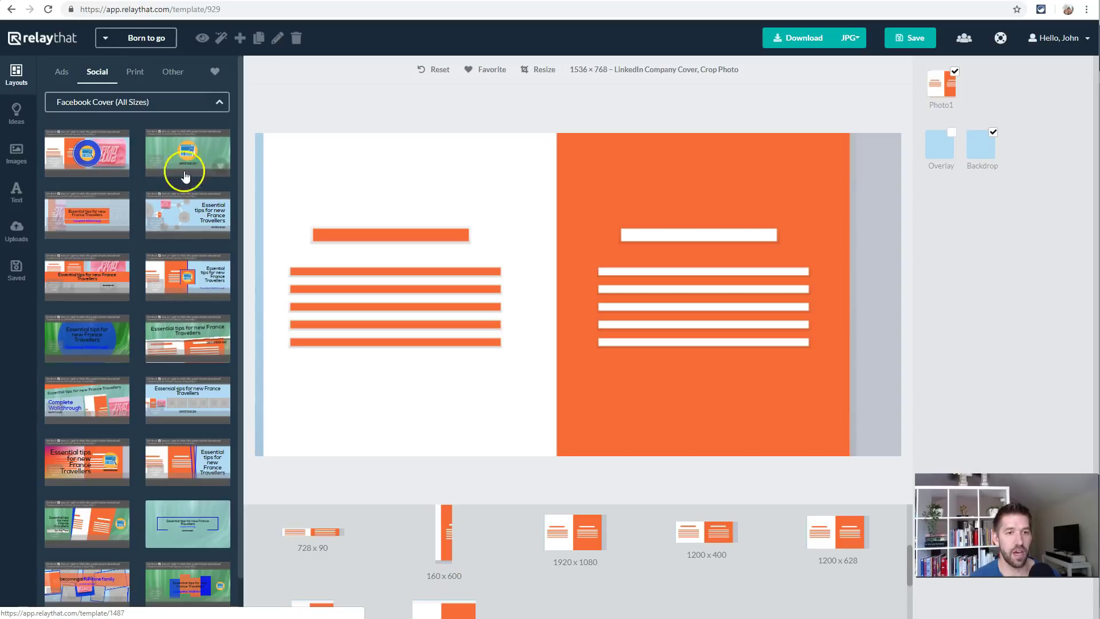
click(184, 151)
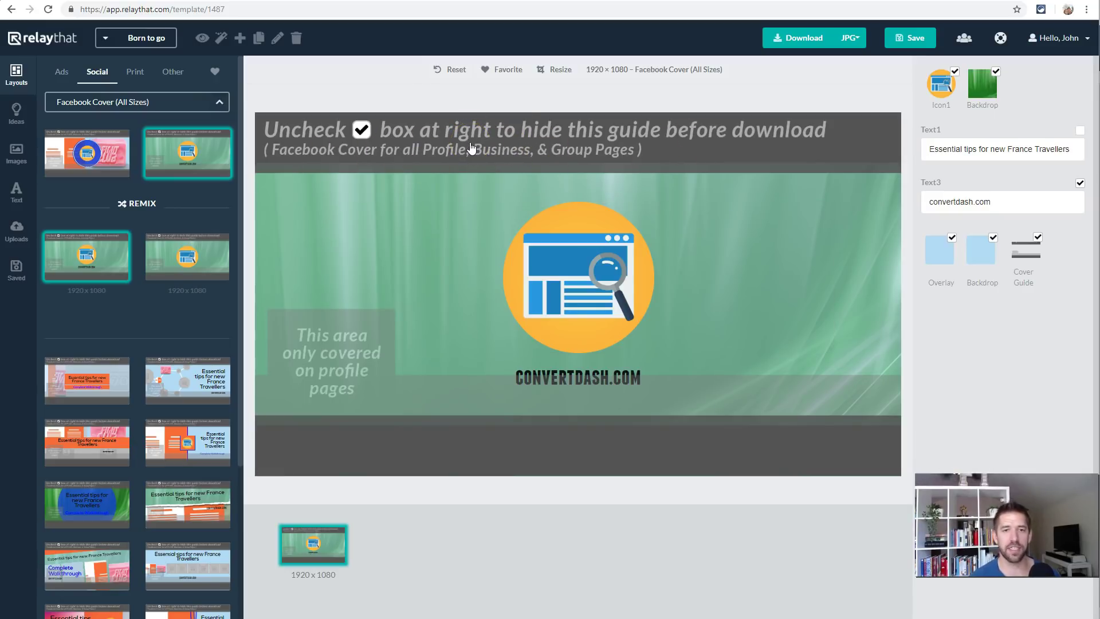
- Deselect the backdrop and toggle the Facebook Cover Guide off and back on
click(367, 133)
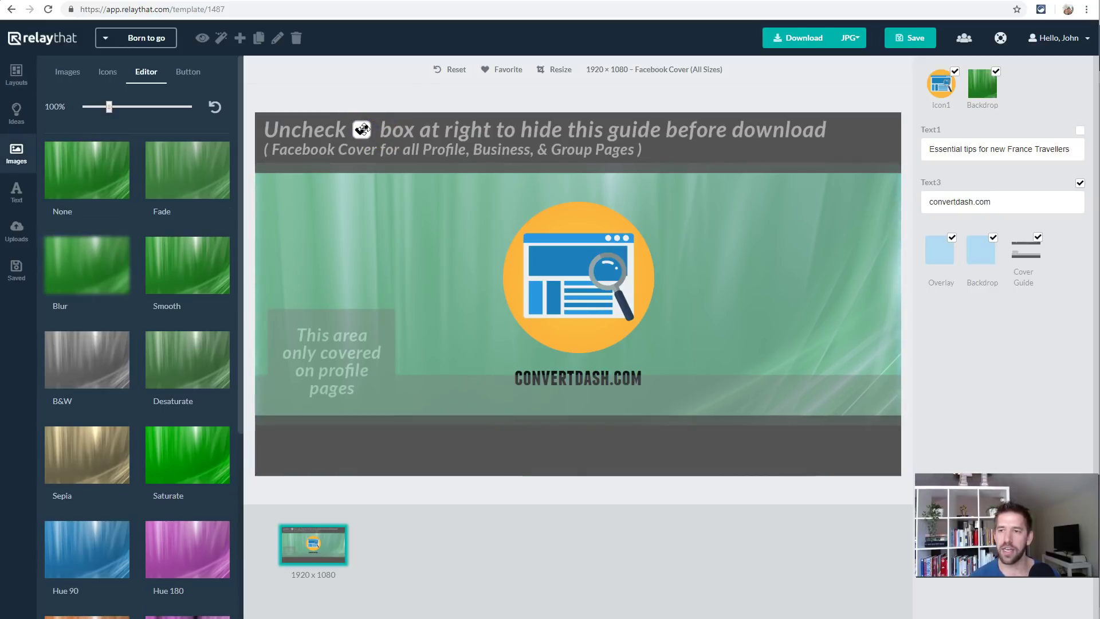
click(1052, 329)
click(1038, 237)
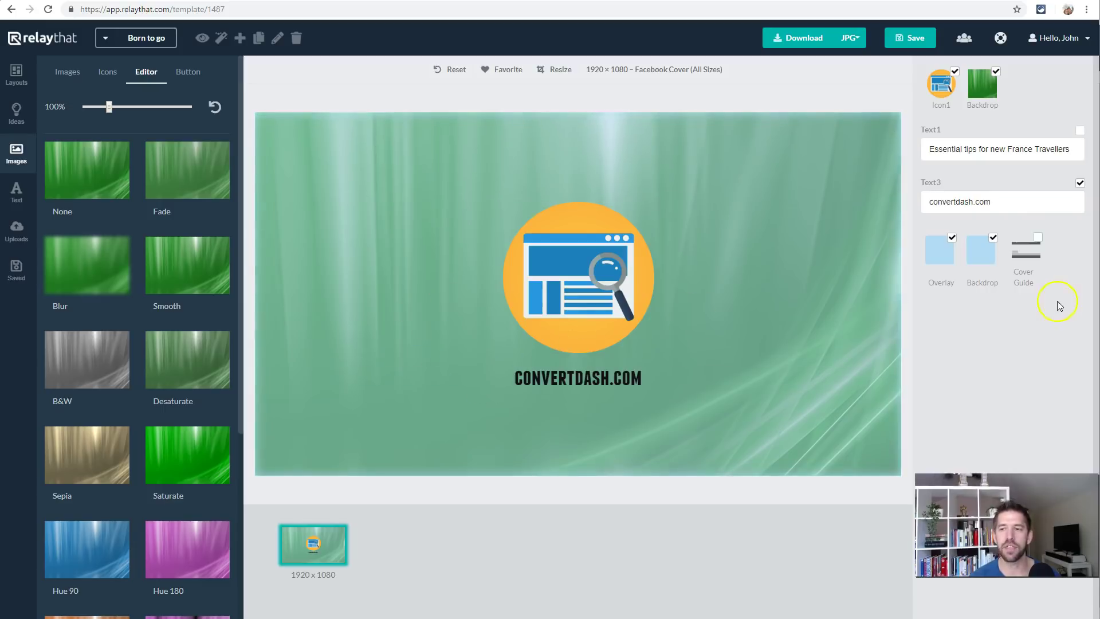
click(1038, 237)
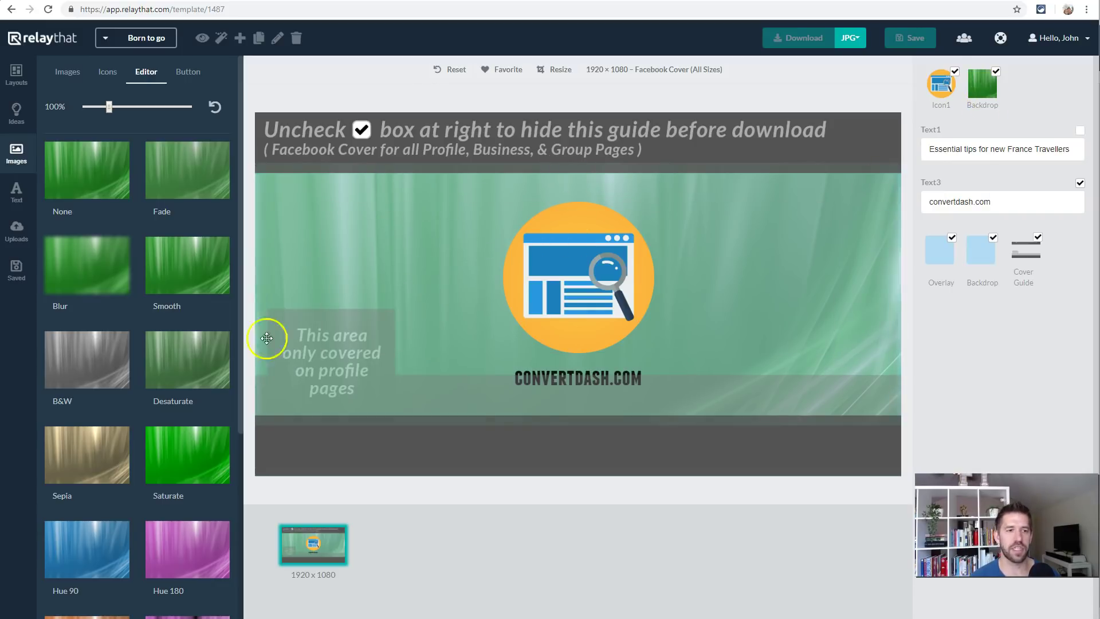
- Make the uploaded orange-and-white image the cover backdrop and shift it slightly lower
click(19, 235)
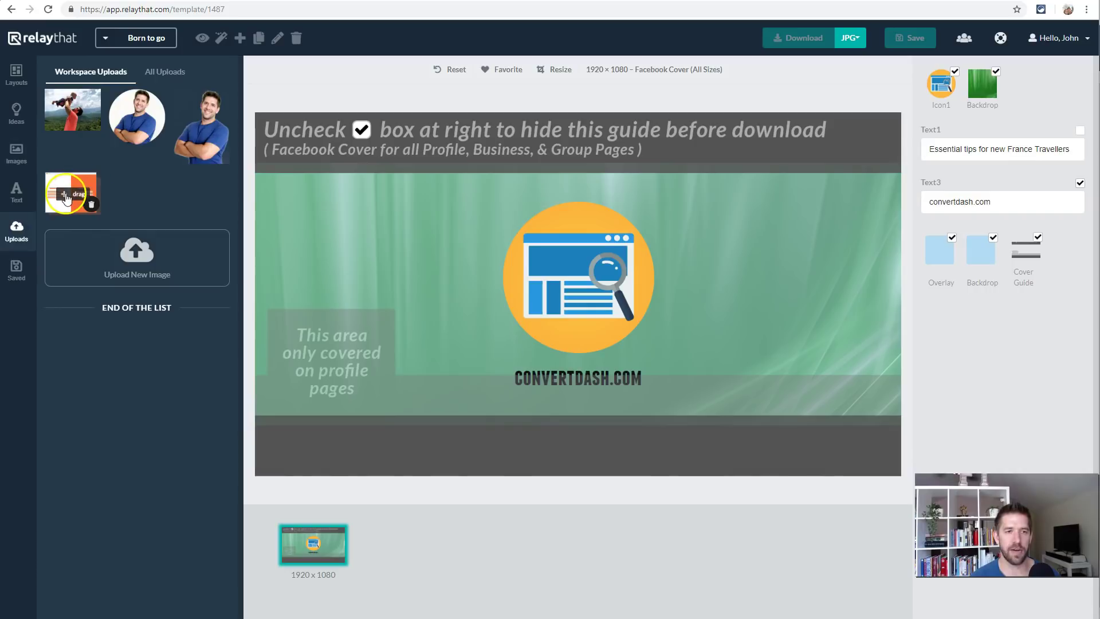
drag(76, 216, 983, 87)
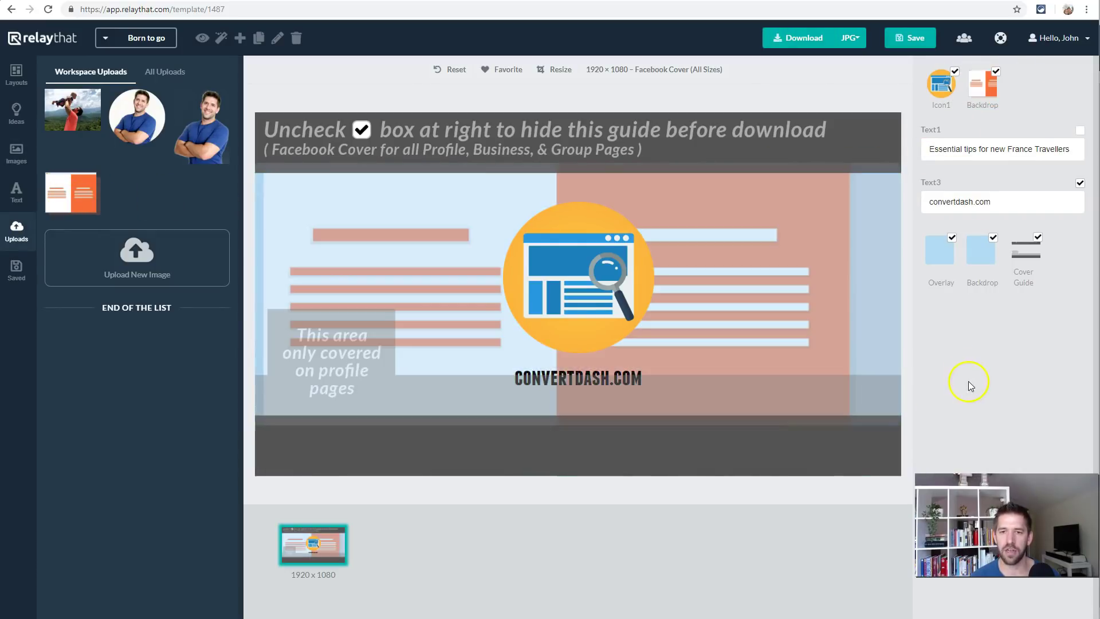
click(866, 362)
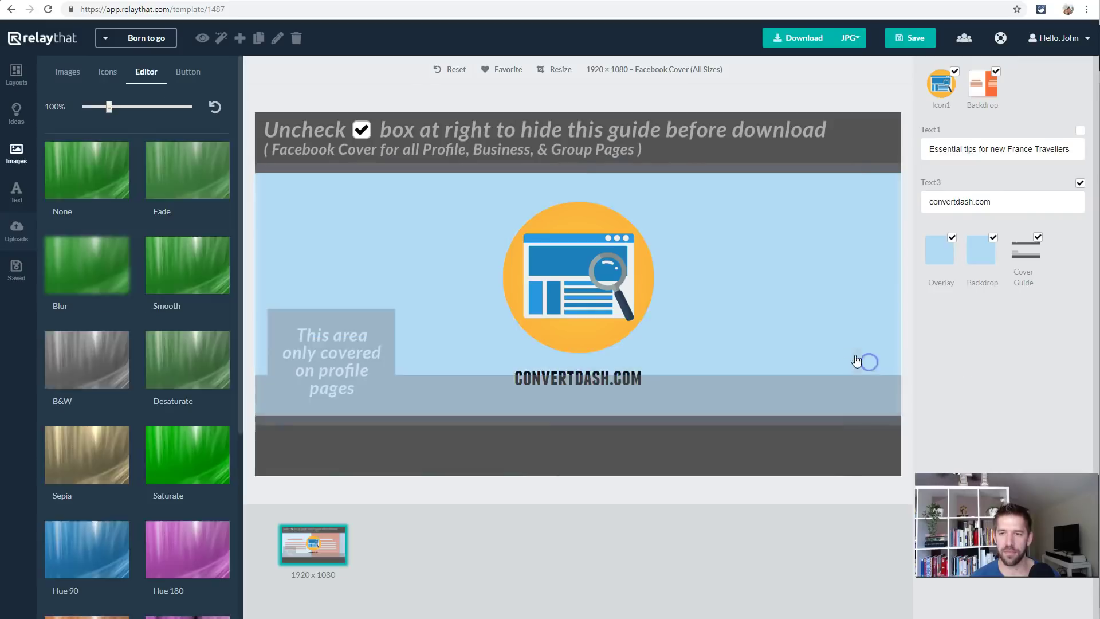
drag(848, 355, 876, 397)
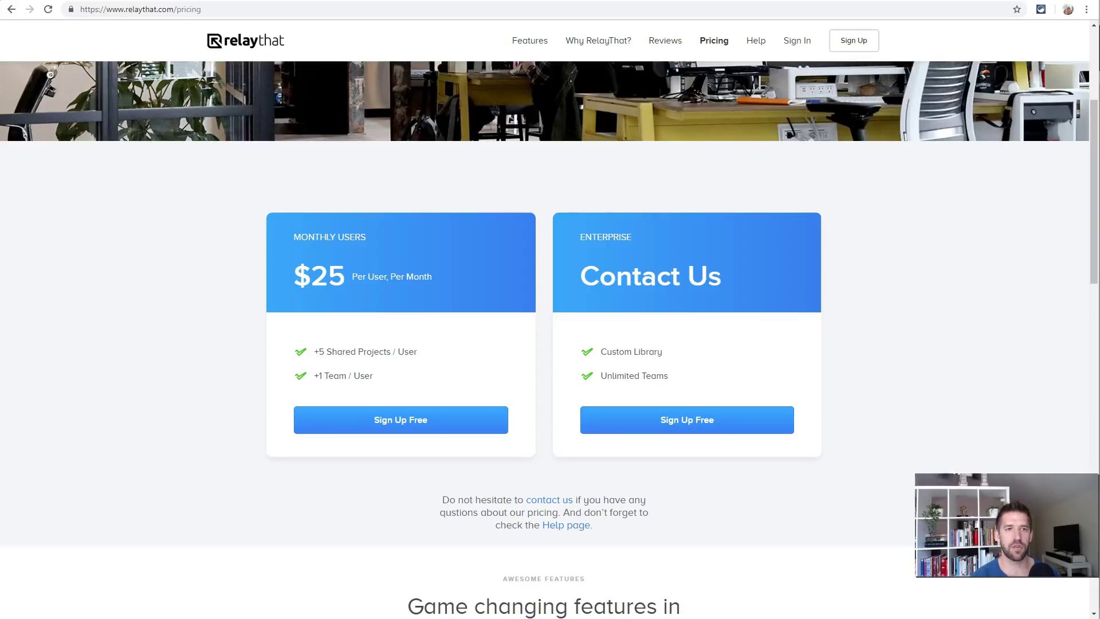
- Go to incomemesh.com/relaythat in the browser
key(ctrl+l)
text(in)
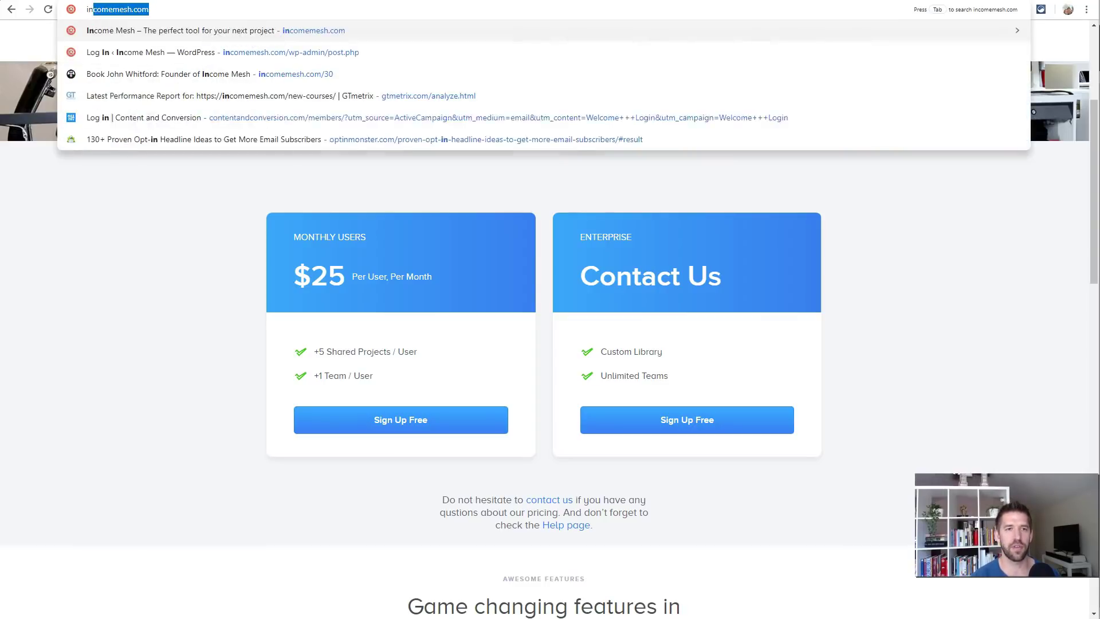
text(comemesh.com/relaythat)
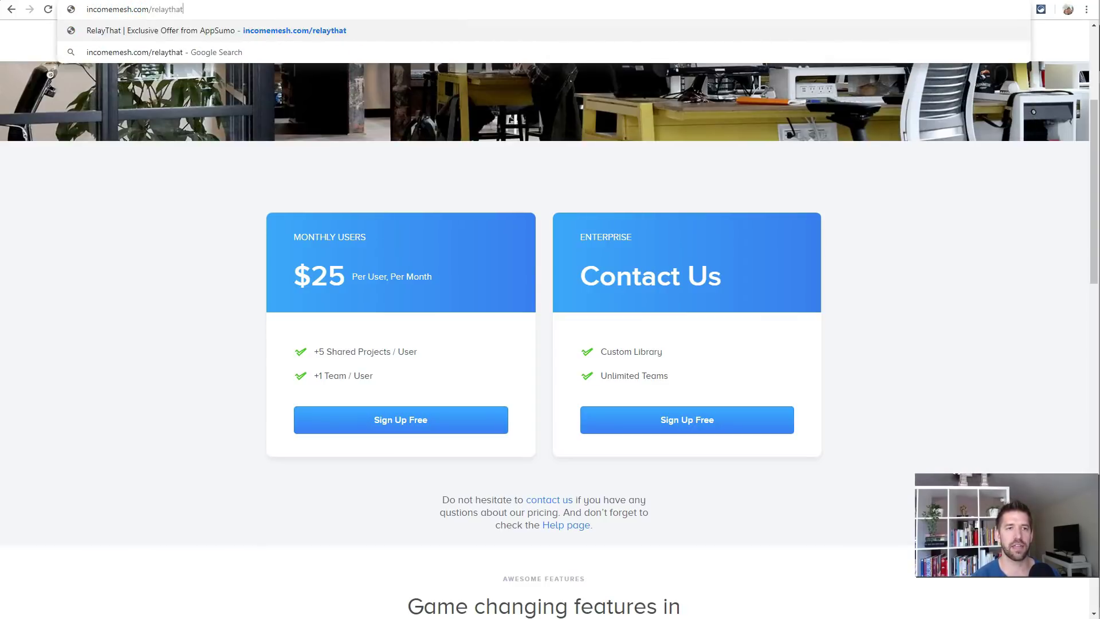
key(Return)
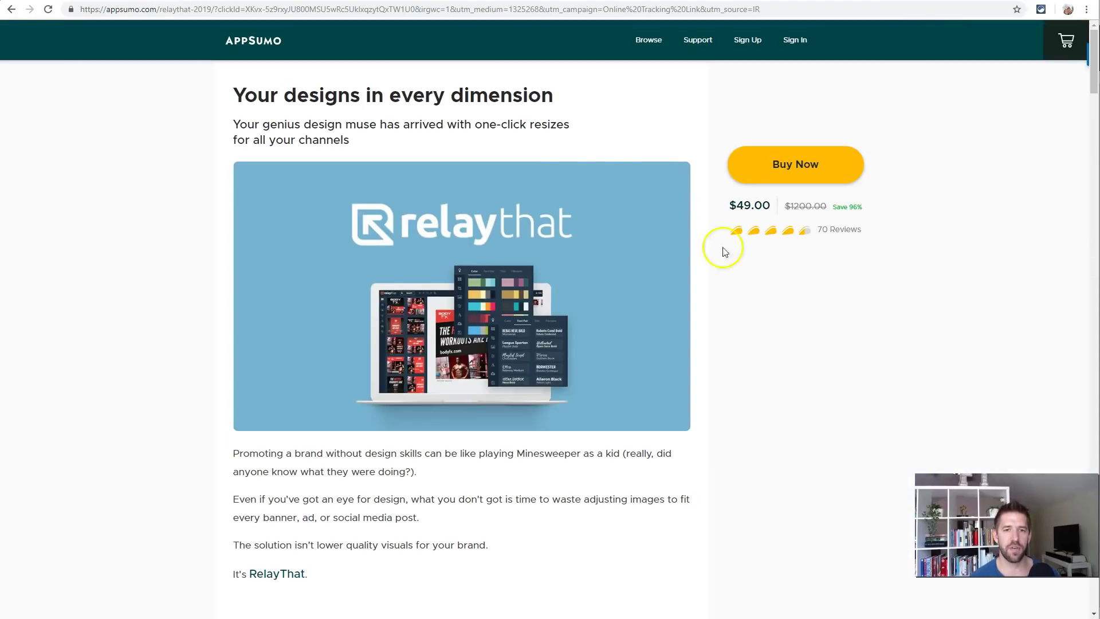
- Scroll the AppSumo RelayThat page down to the $49 lifetime offer and 1–5 code pricing table
scroll(611, 322, down, 6)
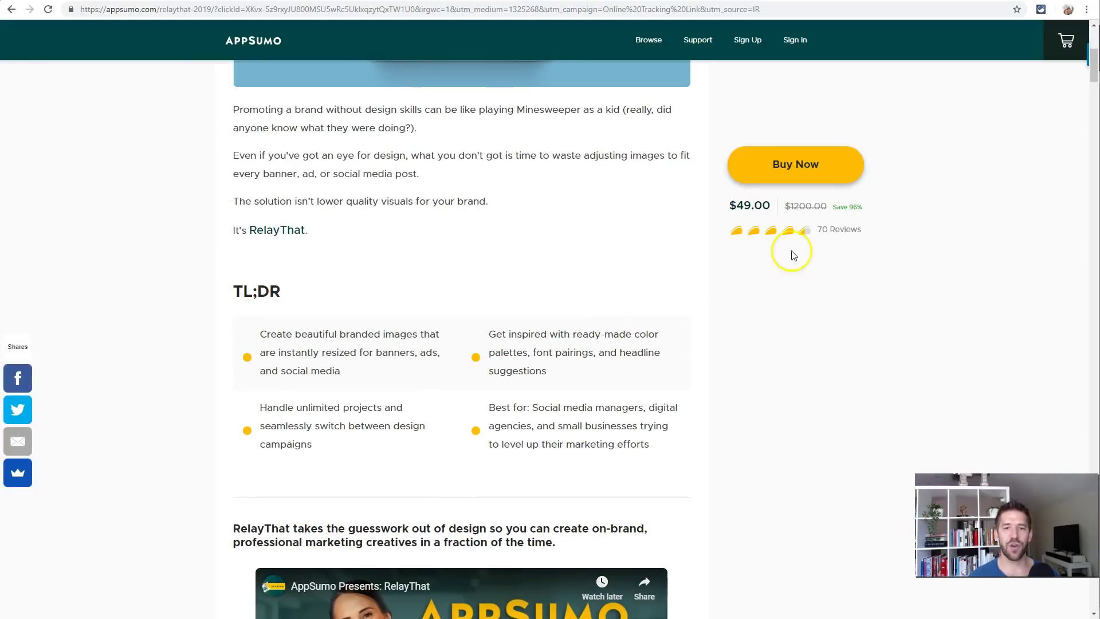
scroll(822, 336, down, 9)
scroll(828, 347, down, 13)
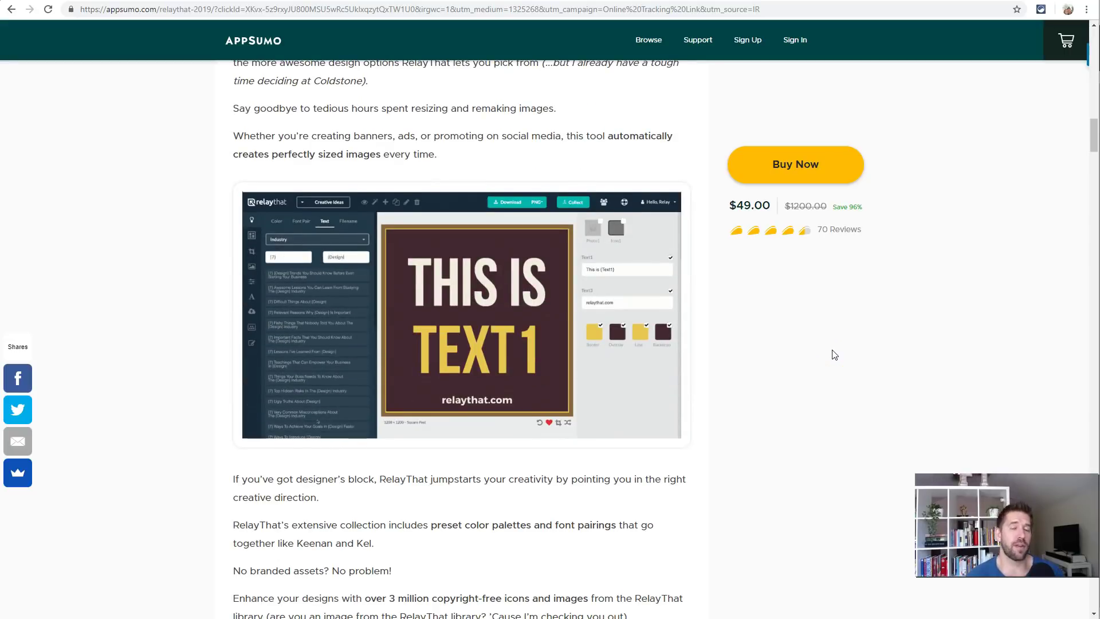
scroll(832, 353, down, 7)
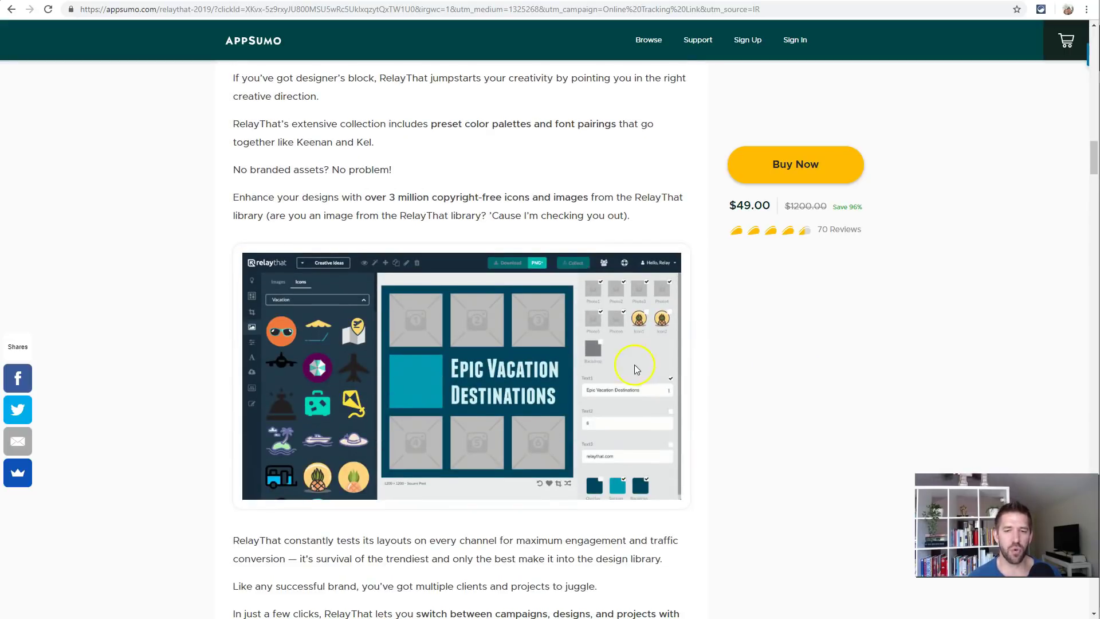
scroll(811, 408, down, 6)
scroll(696, 402, down, 7)
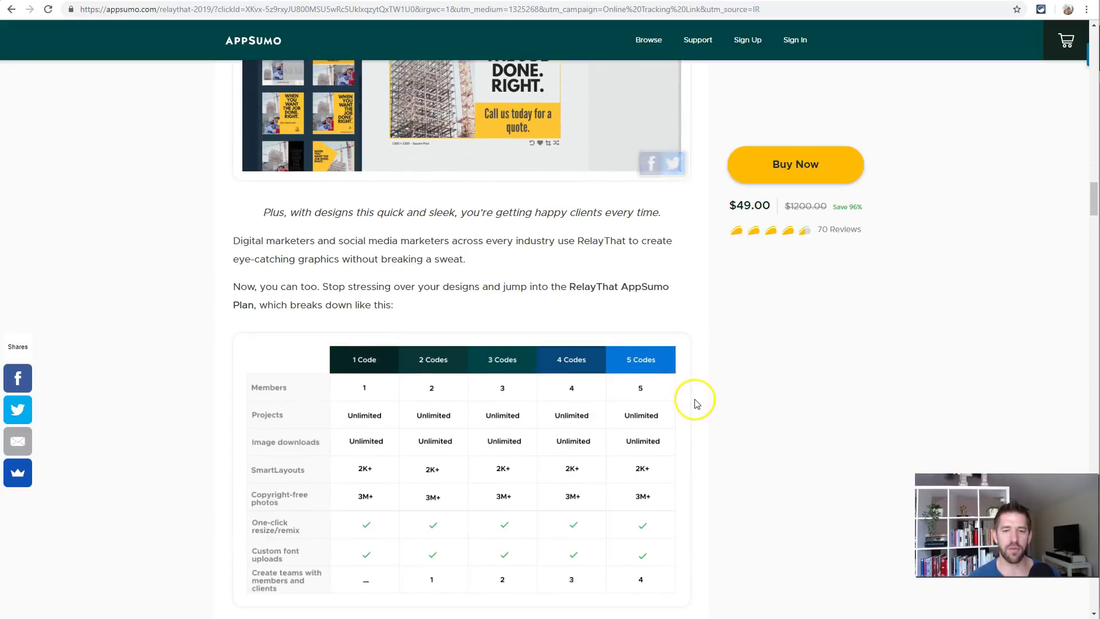
scroll(696, 403, down, 4)
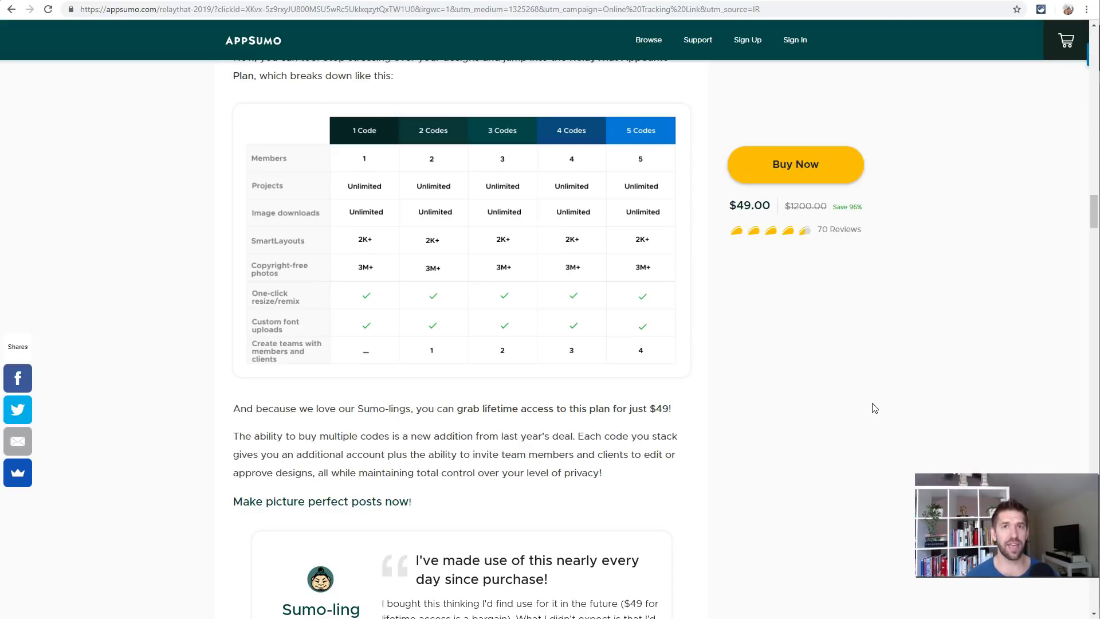
click(867, 304)
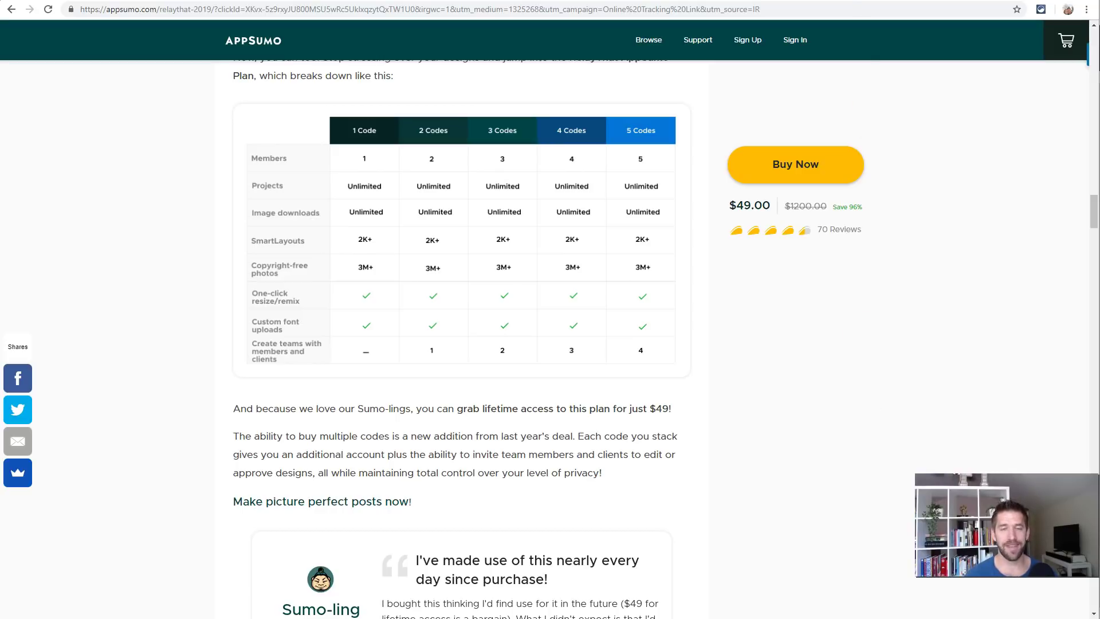